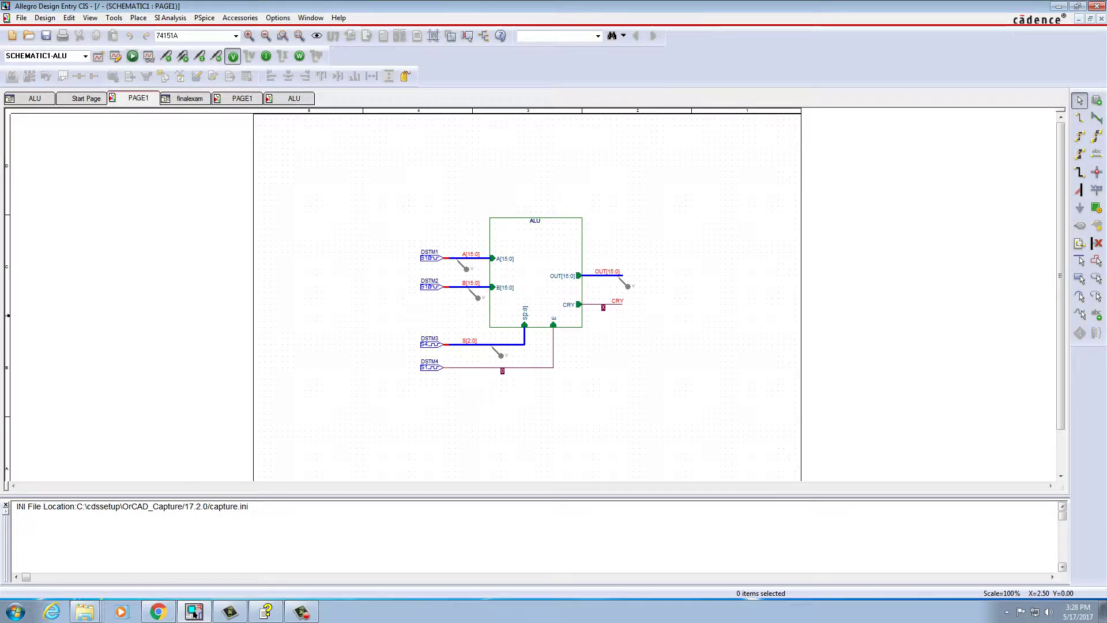
Try to place a hierarchical block with a Schematic View implementation named alu in the empty area beside the existing ALU block.
left_click(138, 17)
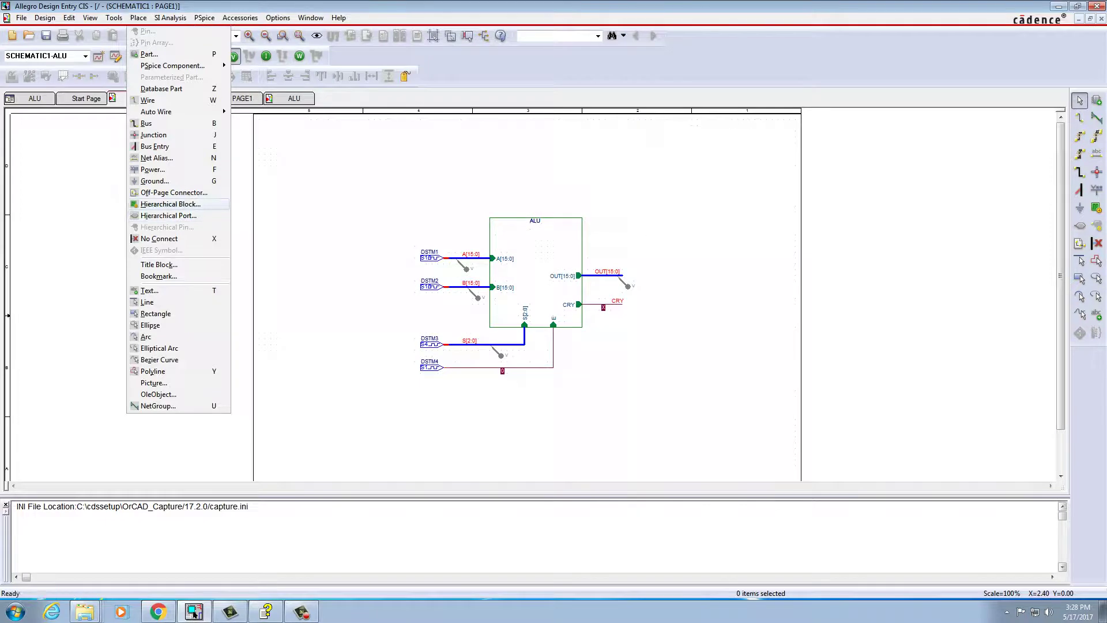
left_click(170, 203)
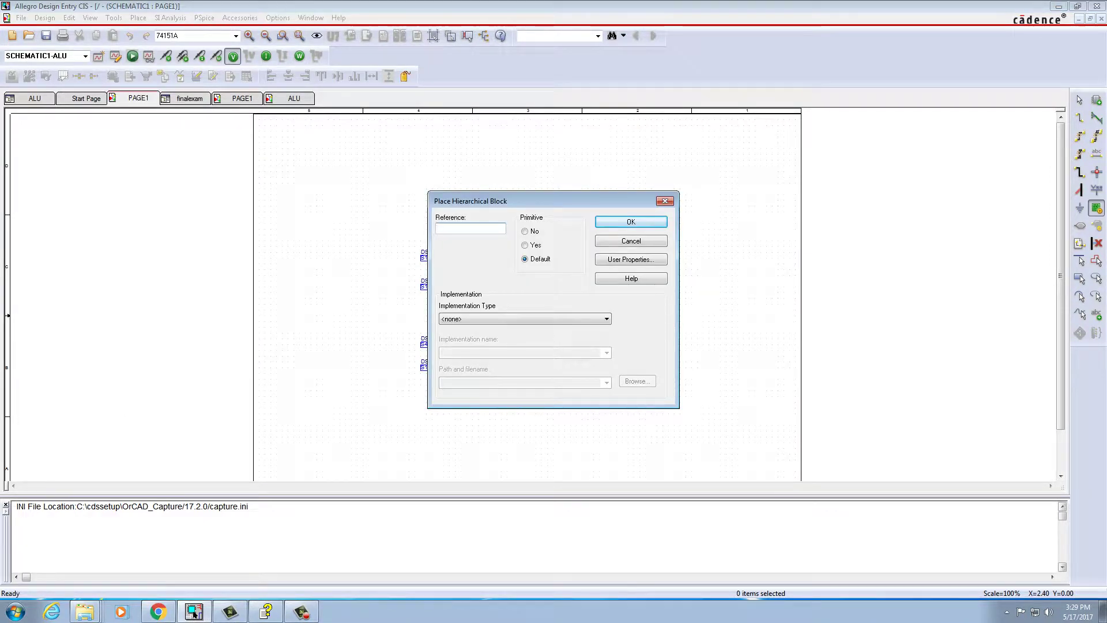
left_click(524, 318)
left_click(524, 336)
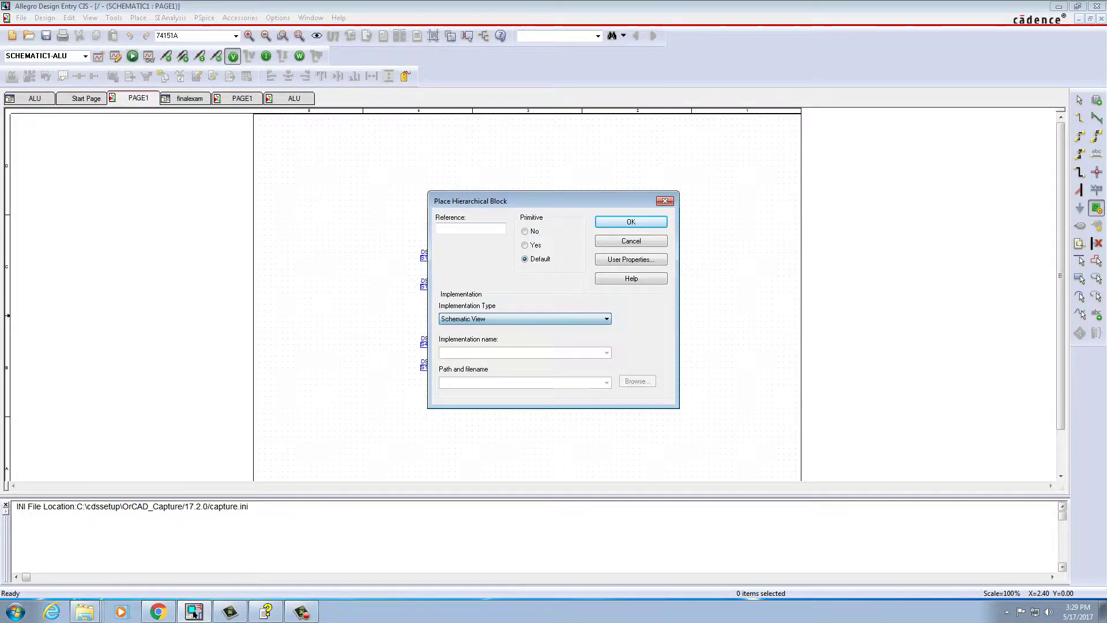
left_click(440, 352)
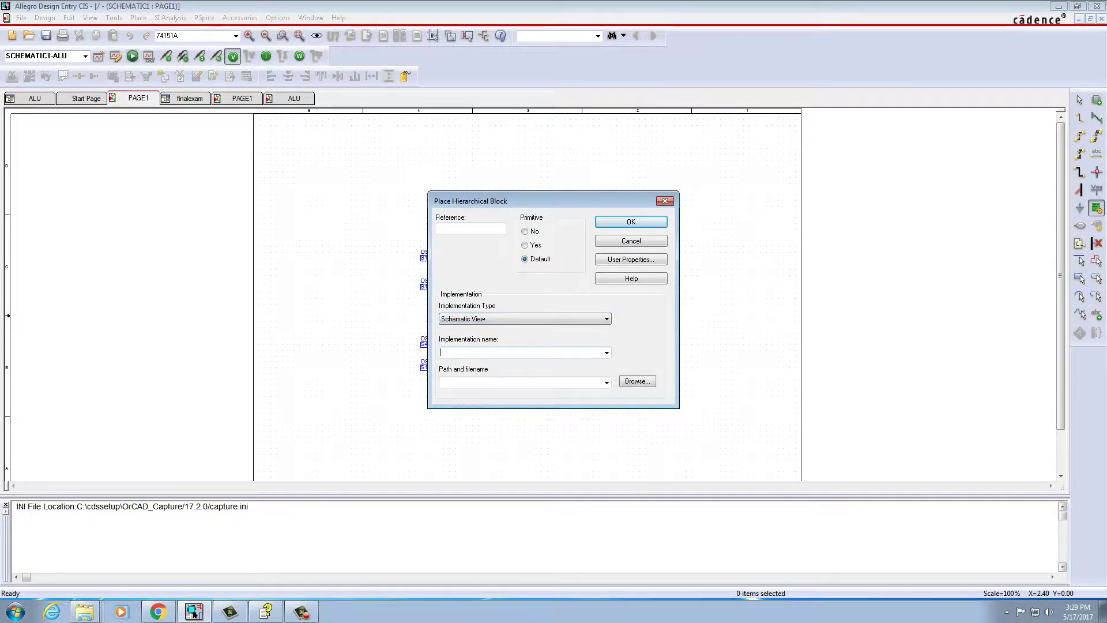
type("alu")
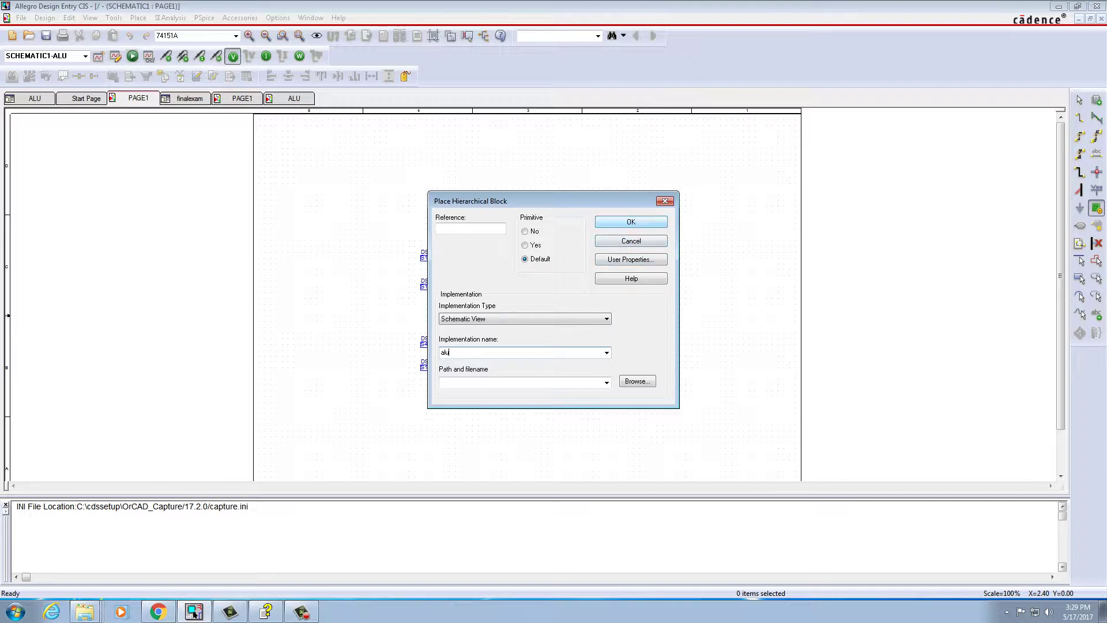
key("Return")
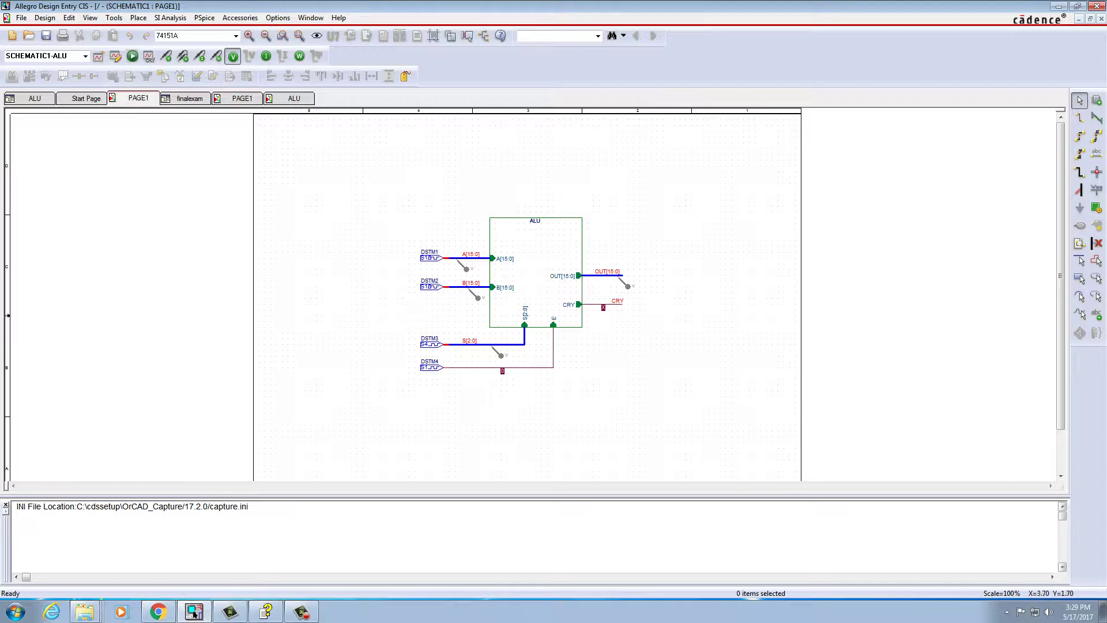
left_click_drag(334, 189, 404, 258)
left_click_drag(300, 176, 388, 276)
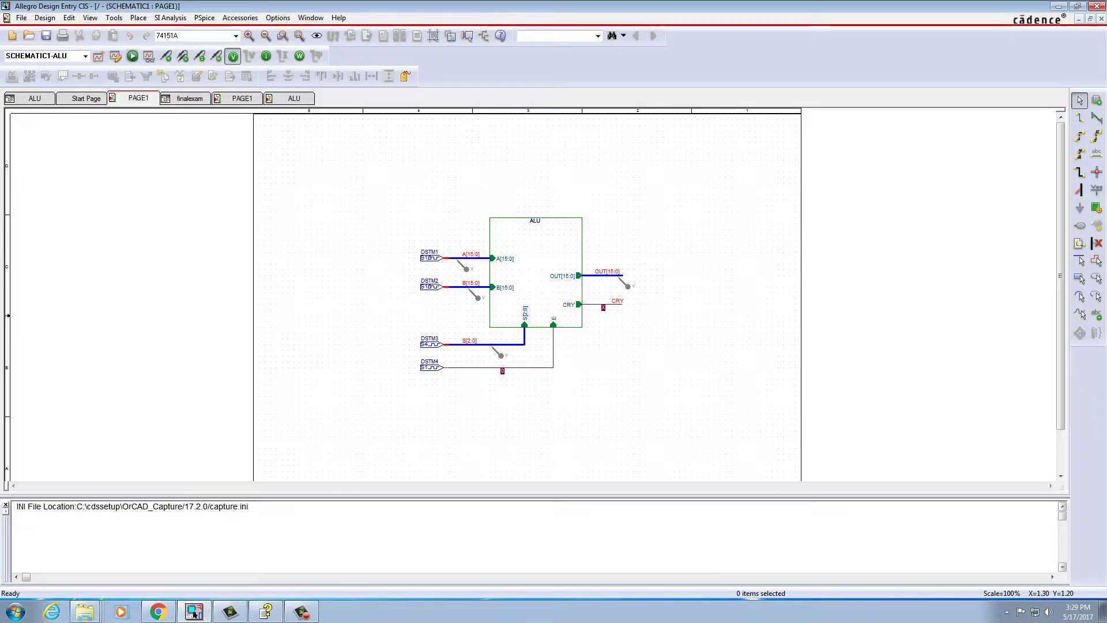
left_click_drag(328, 183, 387, 270)
Try to add a bus-width hierarchical pin to the ALU block, going through the available pin types such as Input and Output.
left_click(547, 269)
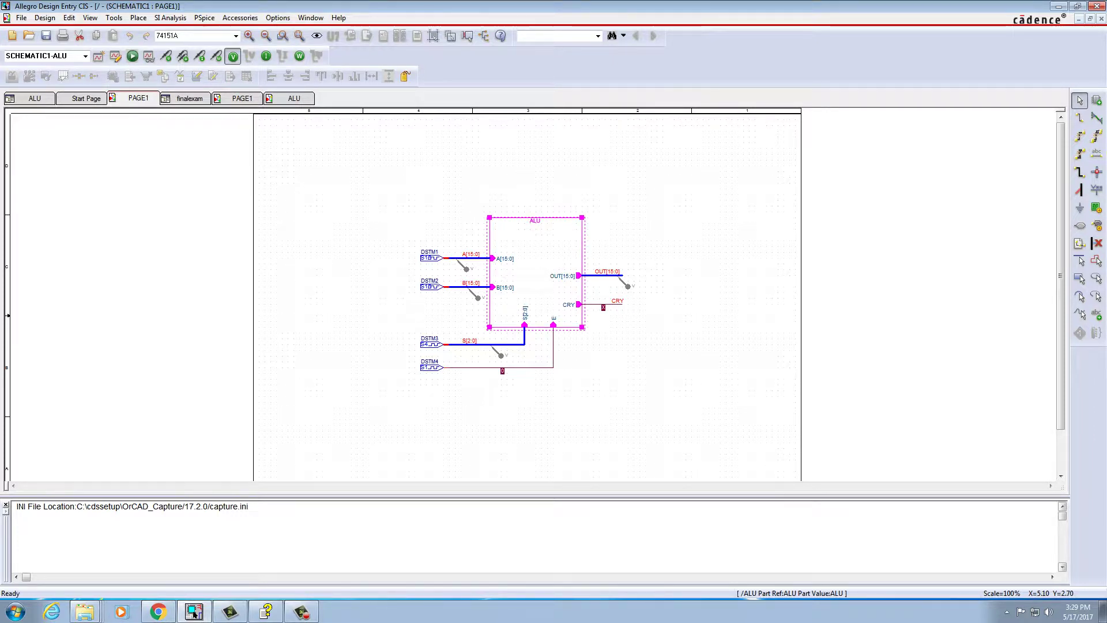
left_click(138, 18)
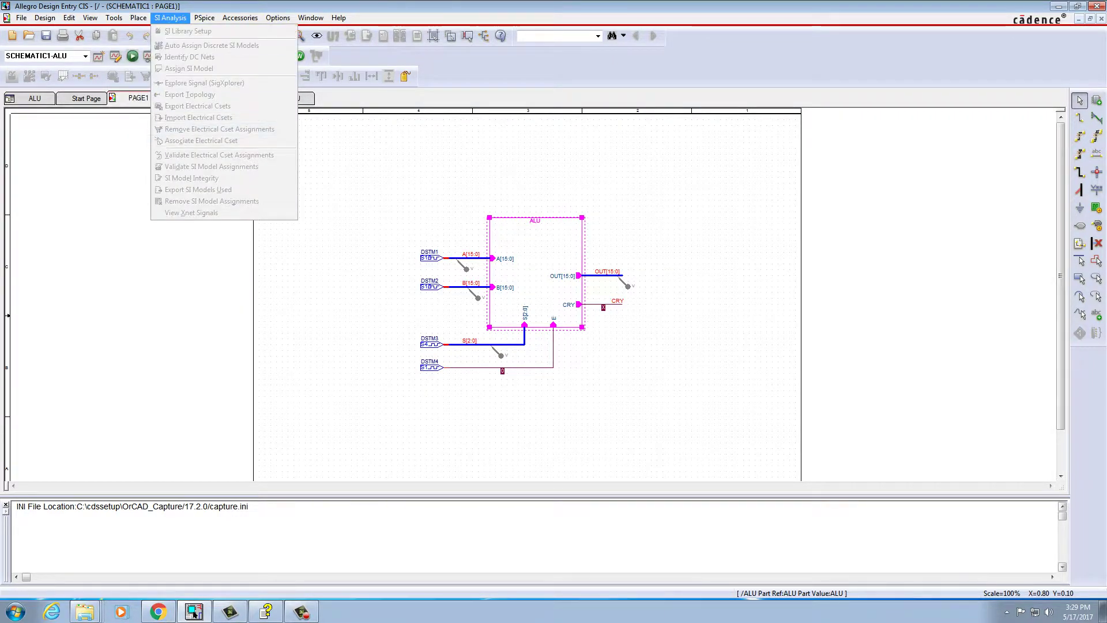
left_click(167, 227)
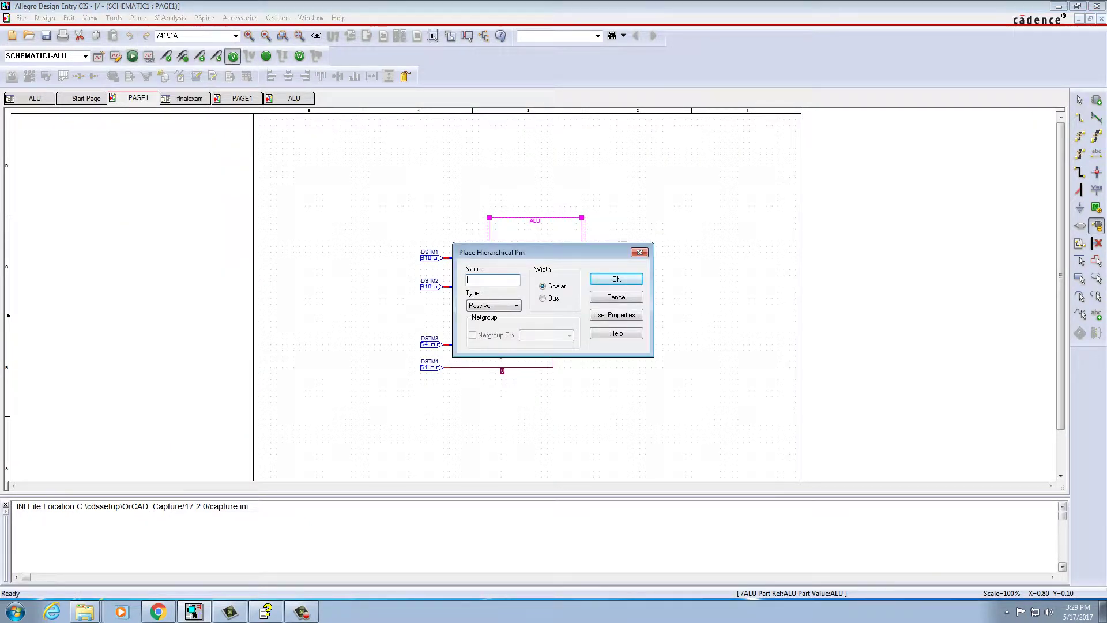
left_click(542, 298)
left_click(493, 280)
left_click(493, 305)
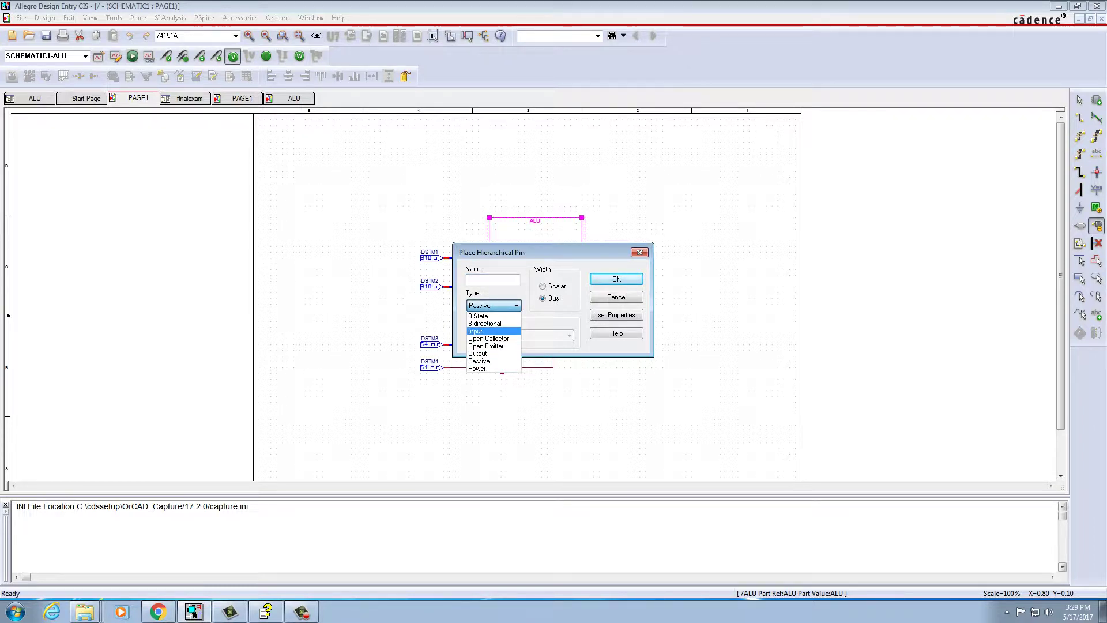
key("Down")
key("Down")
key("Down")
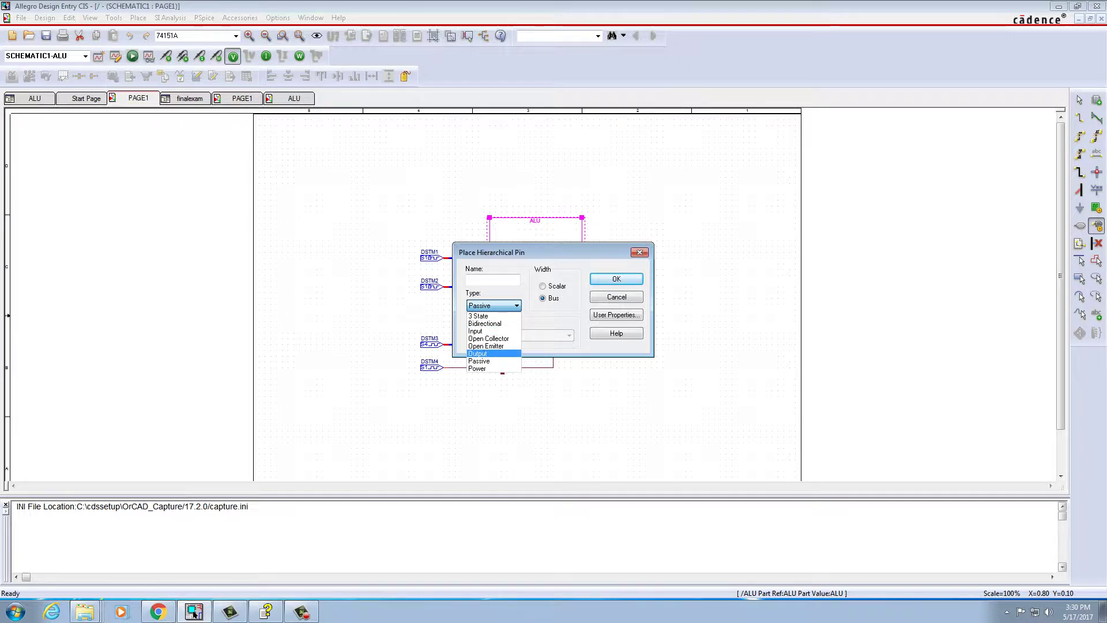
key("Escape")
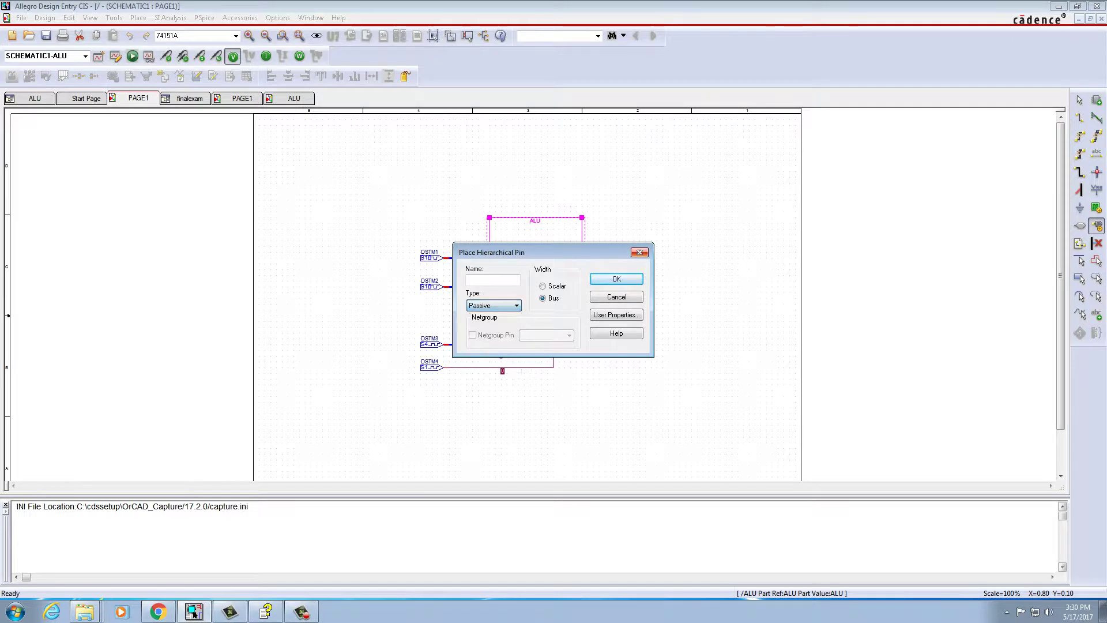
key("Escape")
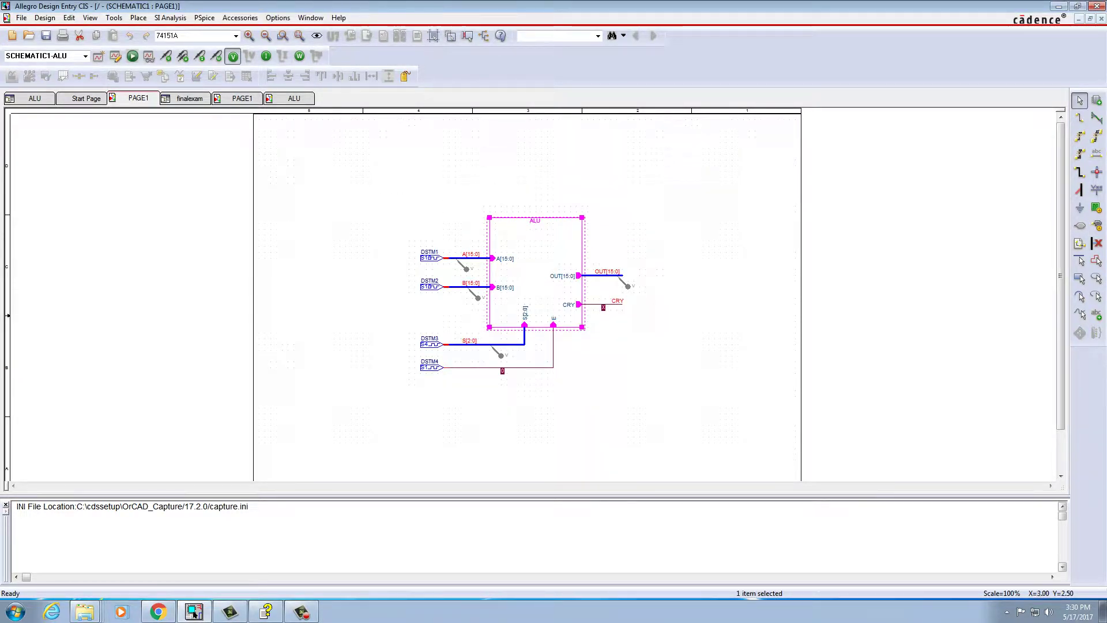
key("Escape")
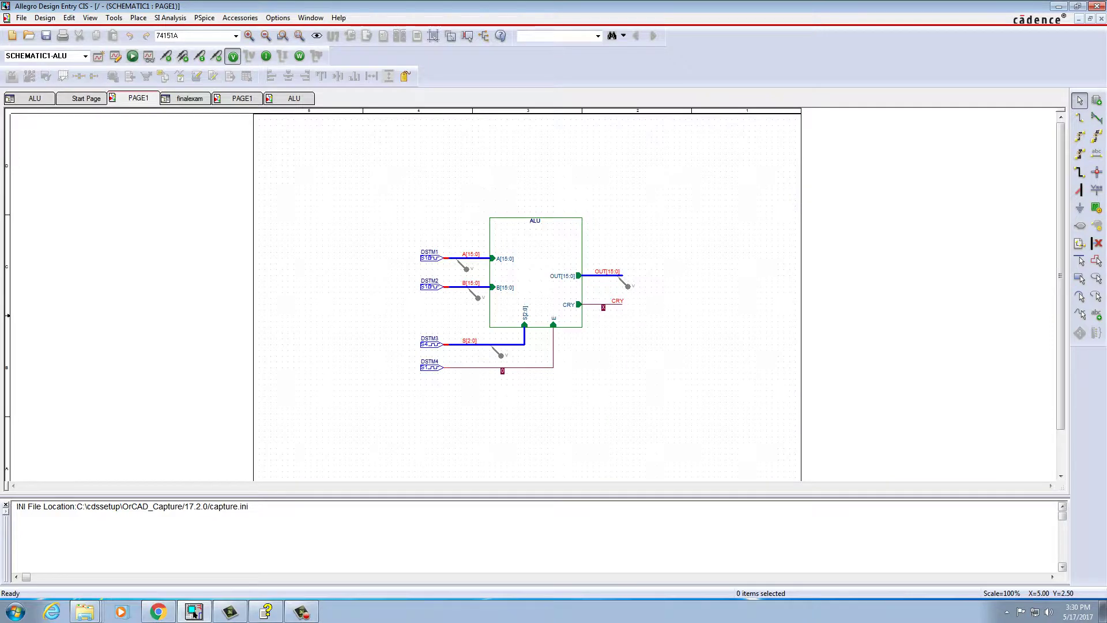
Descend into the ALU block to view its internal schematic, return to the top-level page and descend into it again.
double_click(540, 258)
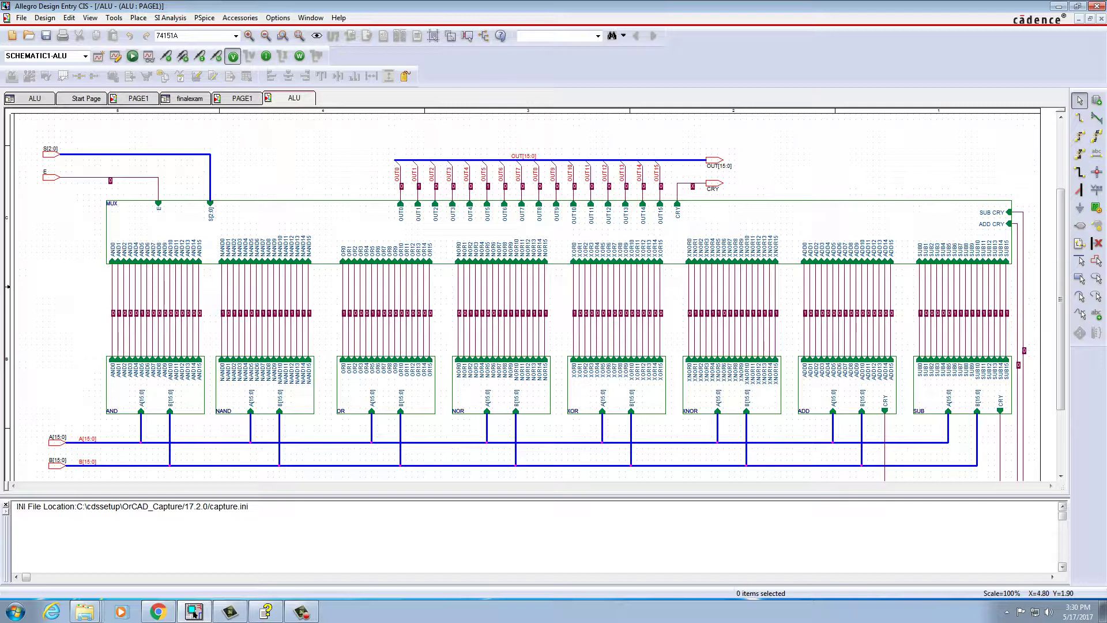
left_click(138, 98)
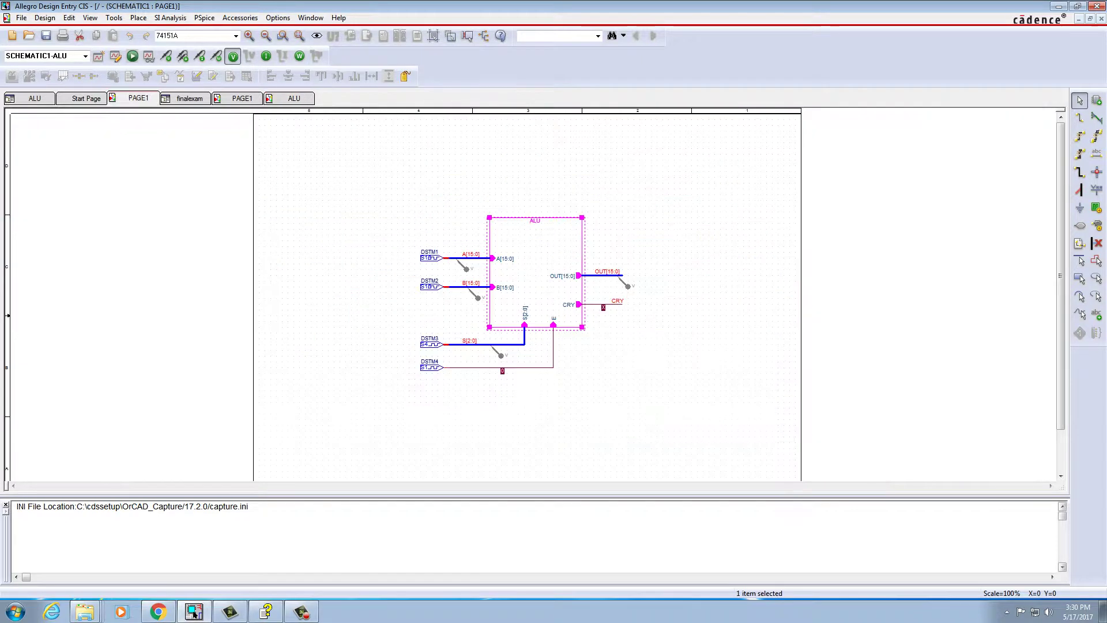
key("shift+d")
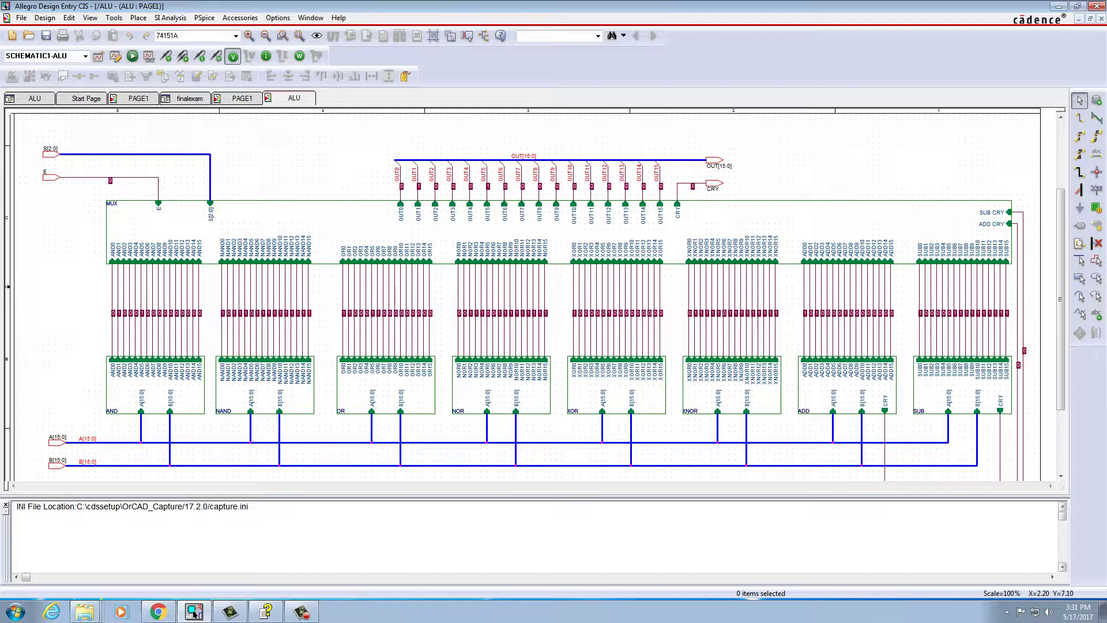
Descend into the AND block, examine its gates from inputs to outputs, and return to the ALU schematic.
left_click(162, 388)
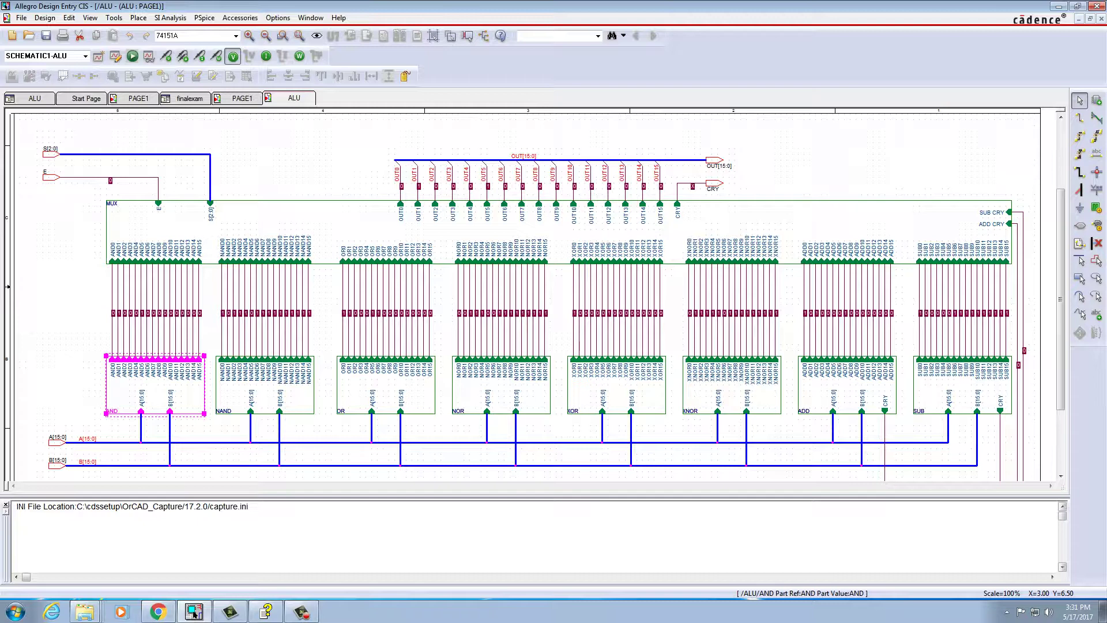
key("shift+d")
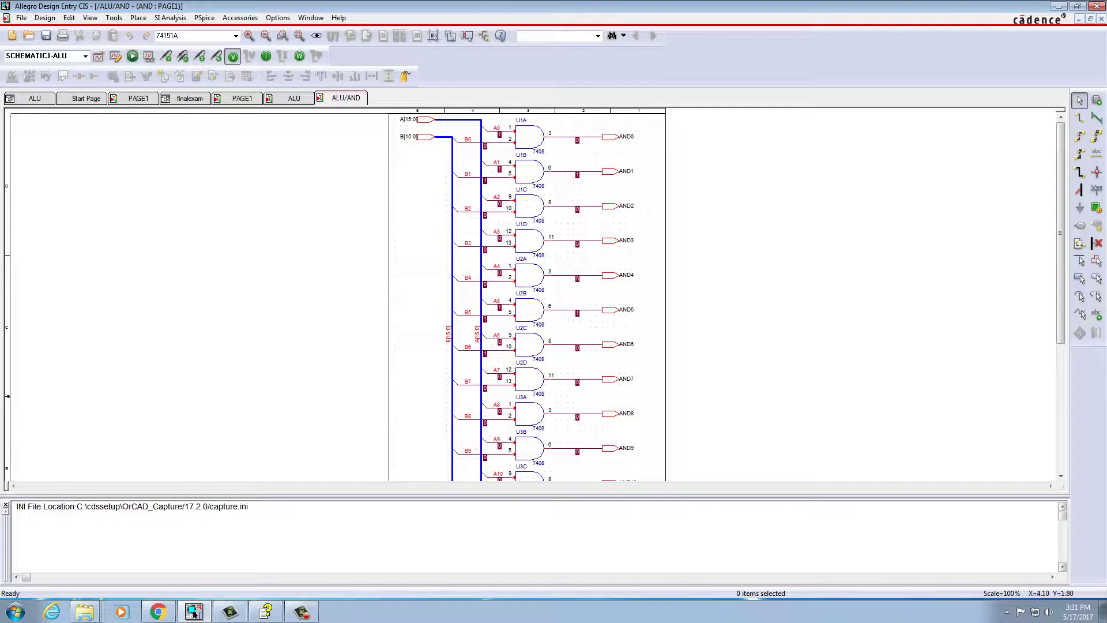
scroll(527, 297, "down", 5)
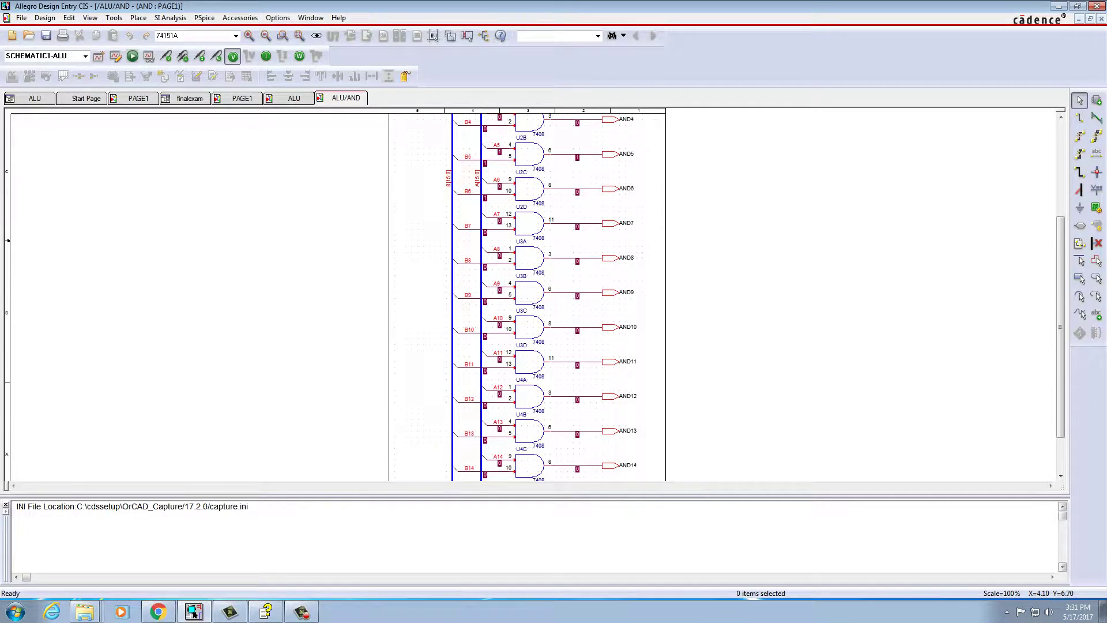
key("shift+a")
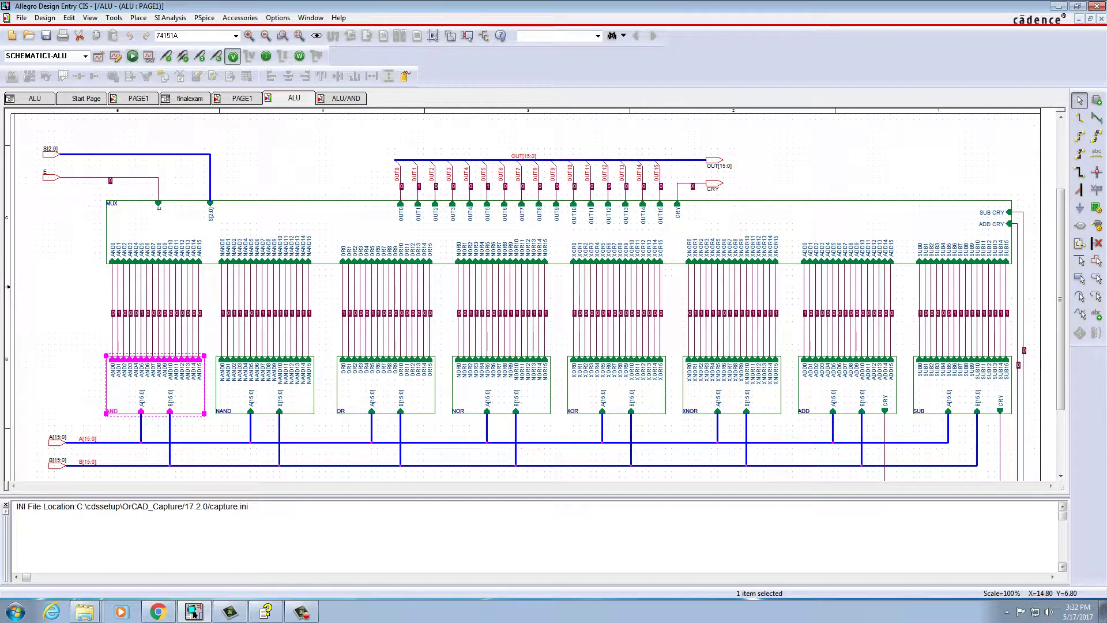
Open the ADD block's schematic, examine its XOR gates, adder chips and output ports, and return to the ALU schematic.
double_click(821, 396)
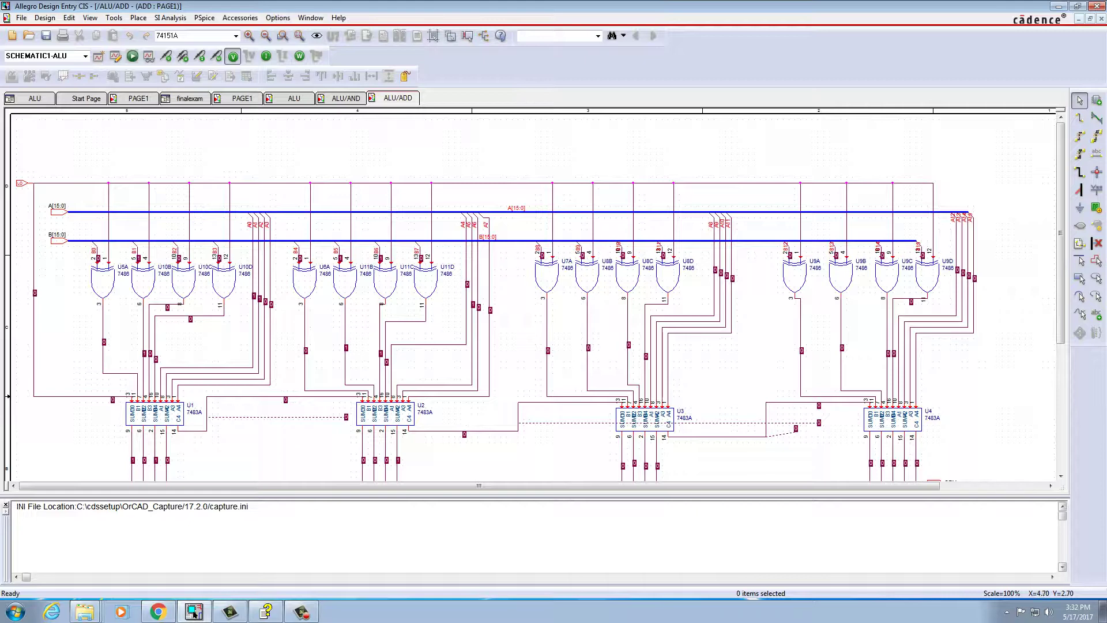
scroll(537, 296, "down", 1)
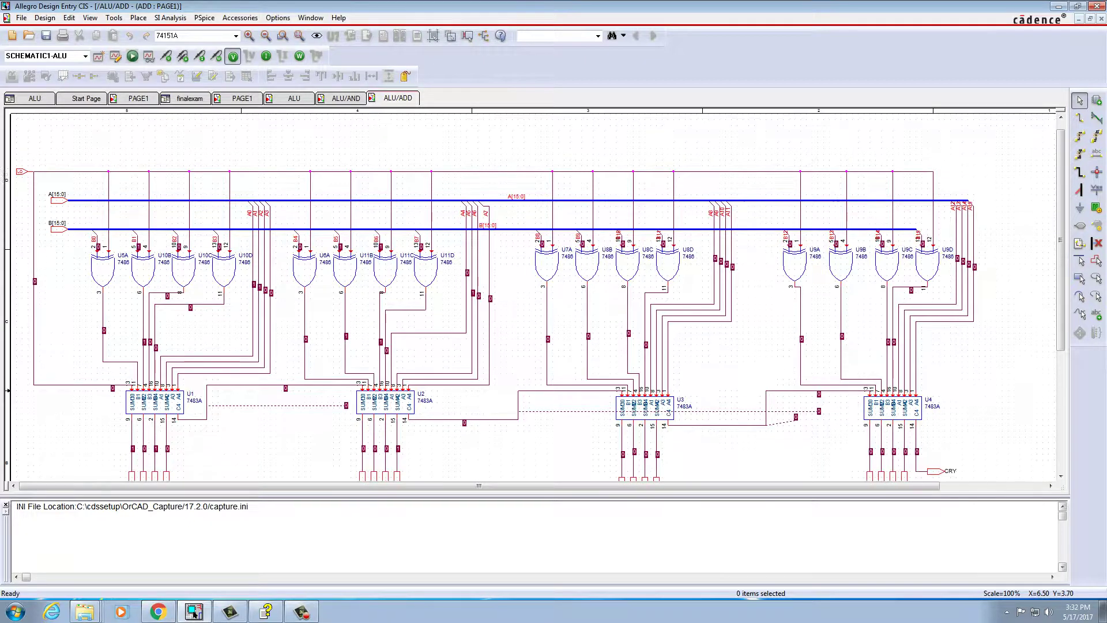
scroll(538, 297, "down", 2)
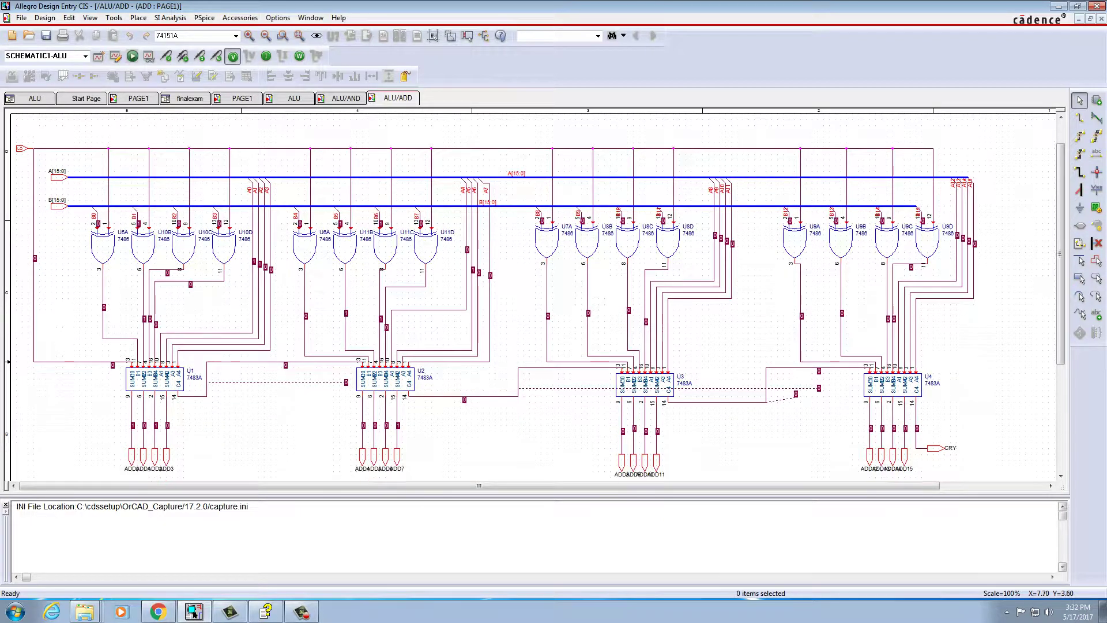
left_click(294, 98)
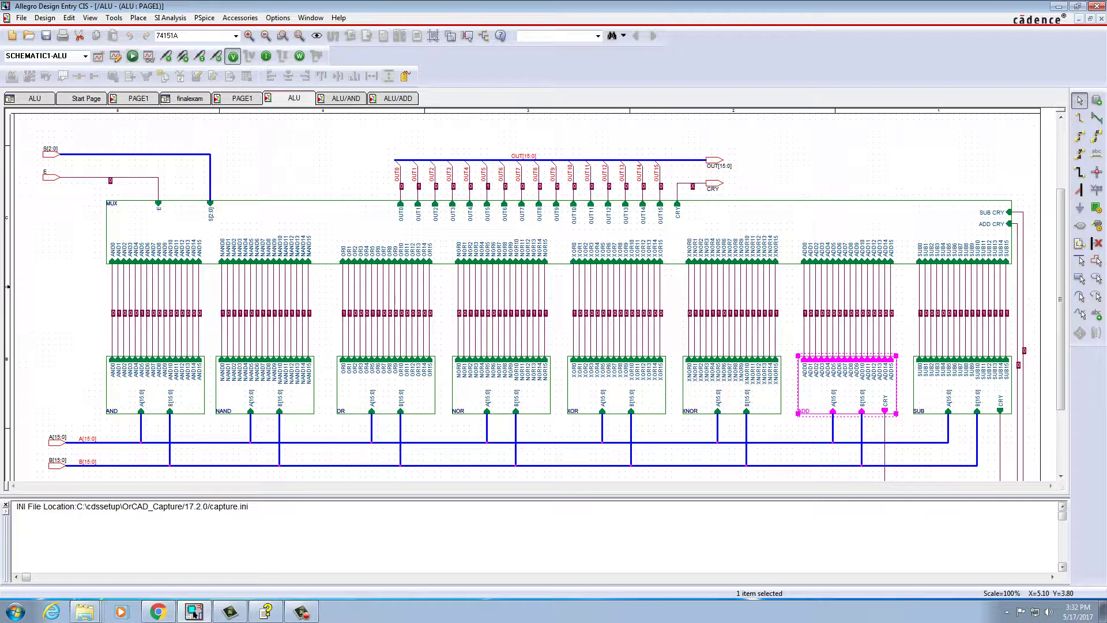
Open the MUX block's schematic and examine its 74151A multiplexers, their input ports and the CRY multiplexer.
double_click(302, 217)
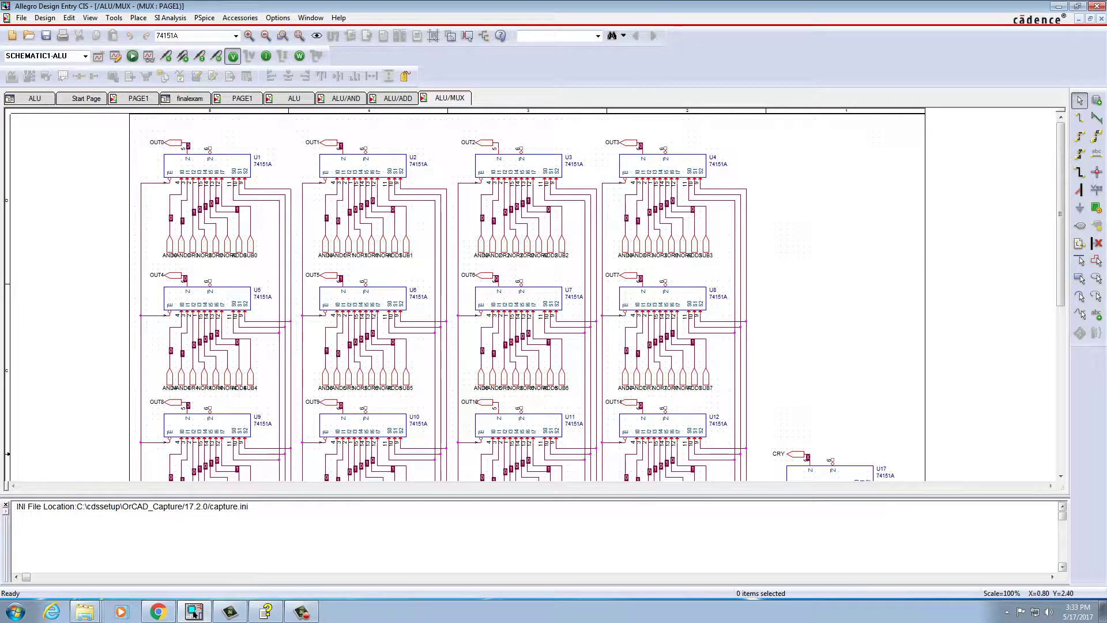
left_click(170, 246)
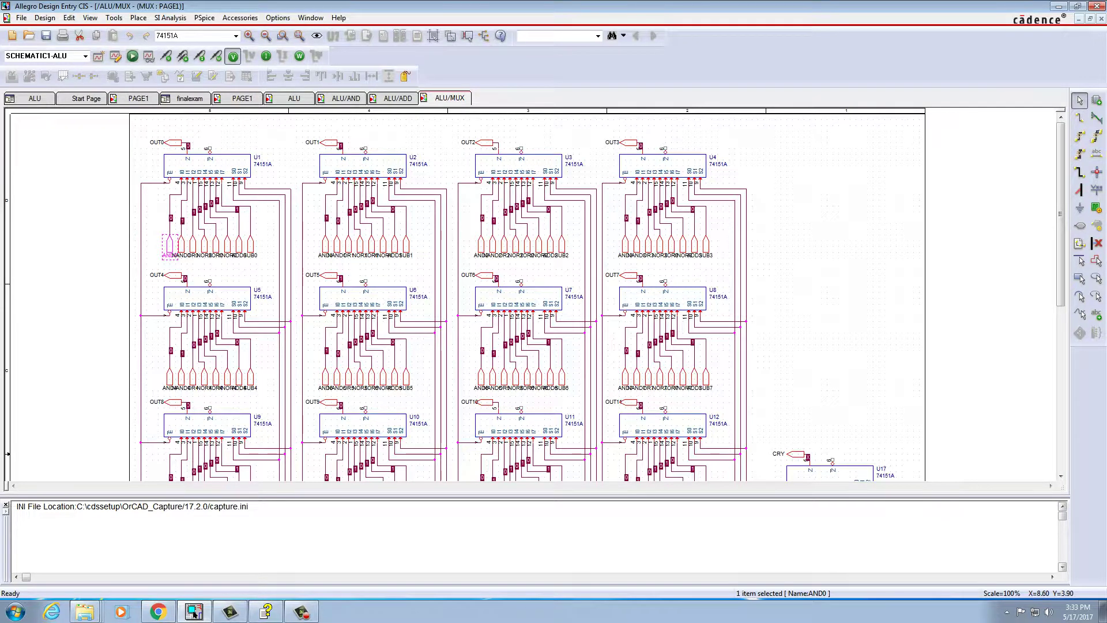
scroll(528, 297, "down", 1)
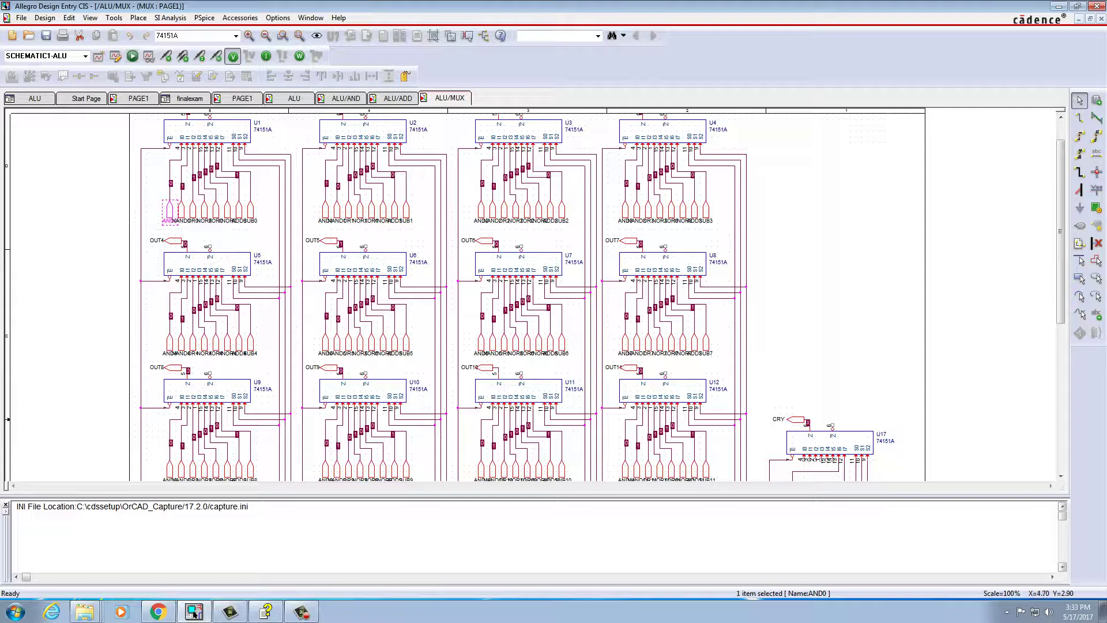
scroll(528, 297, "up", 2)
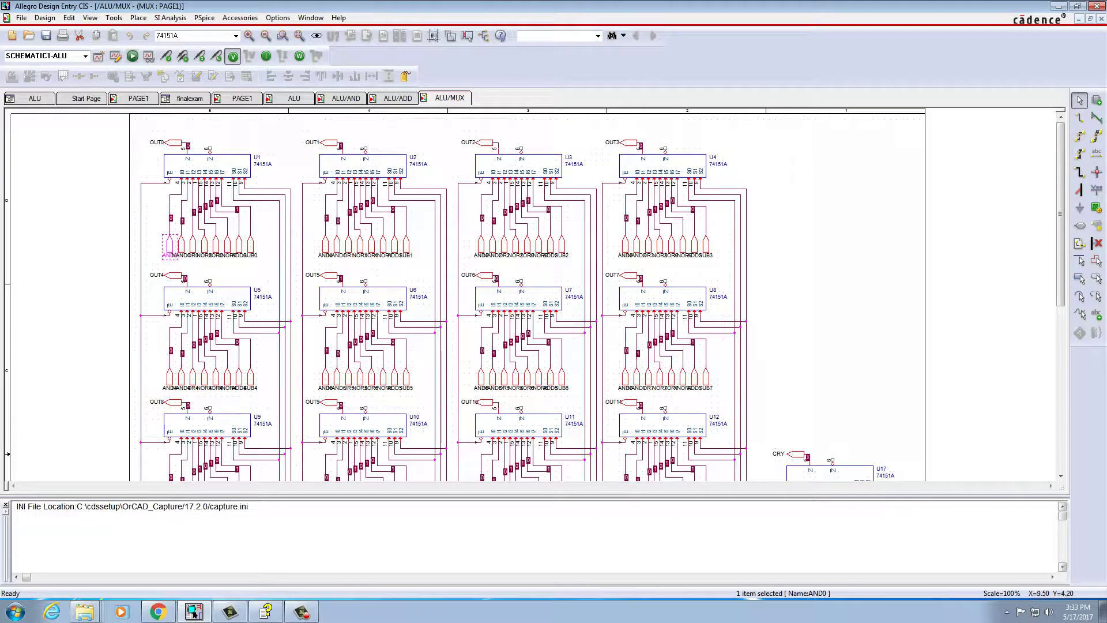
scroll(528, 297, "down", 4)
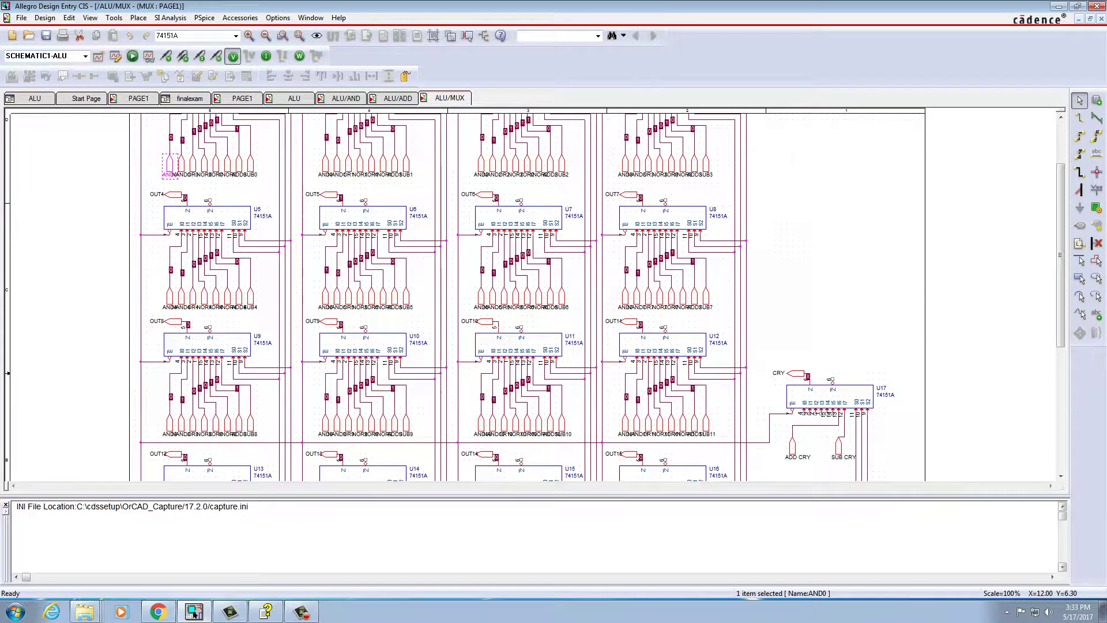
scroll(527, 297, "down", 2)
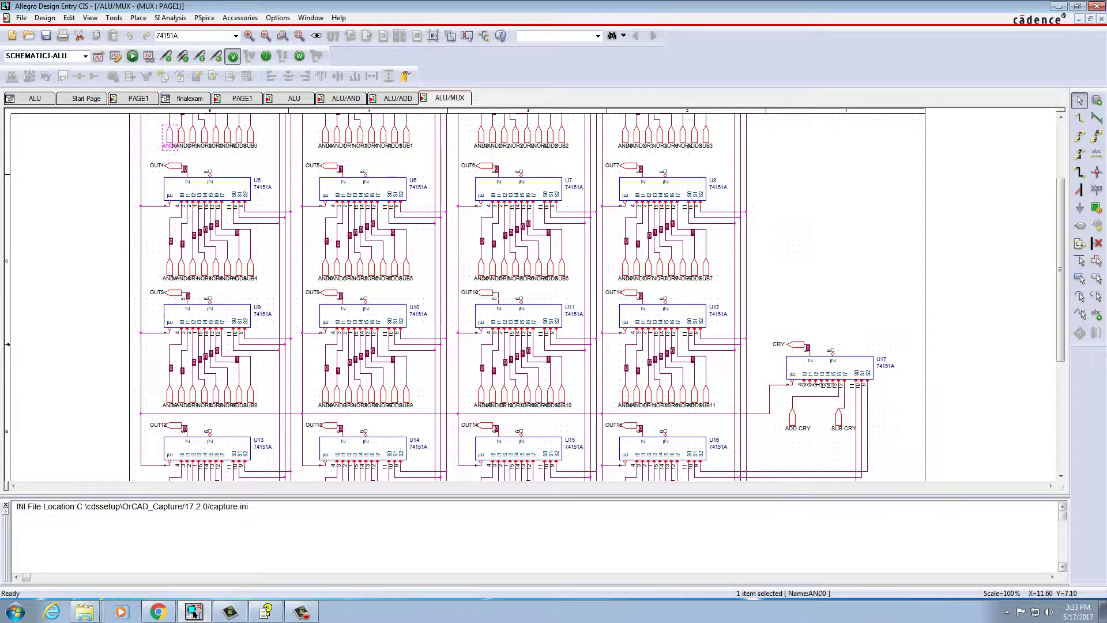
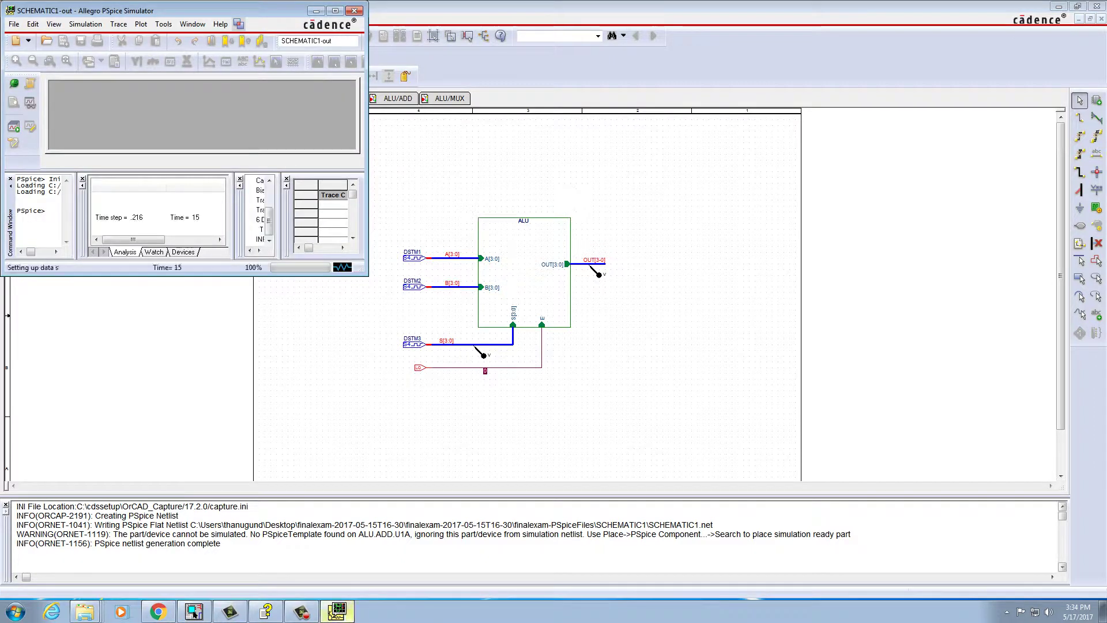
Check the OUT[3:0] and S[3:0] waveforms of the 4-bit ALU simulation and close the simulator window.
key("n")
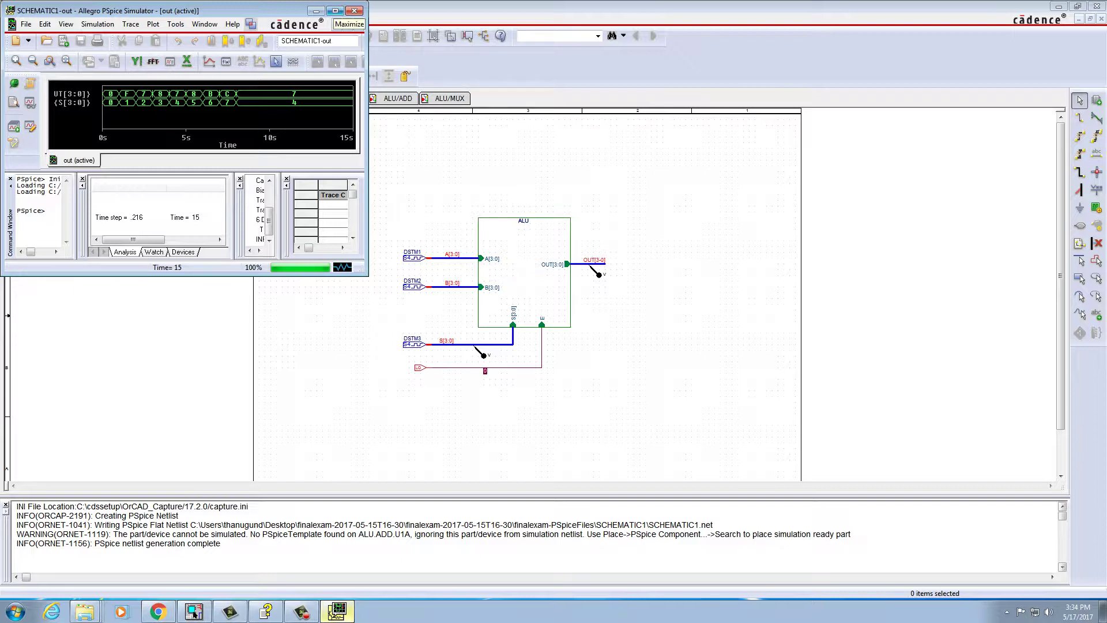
left_click(354, 11)
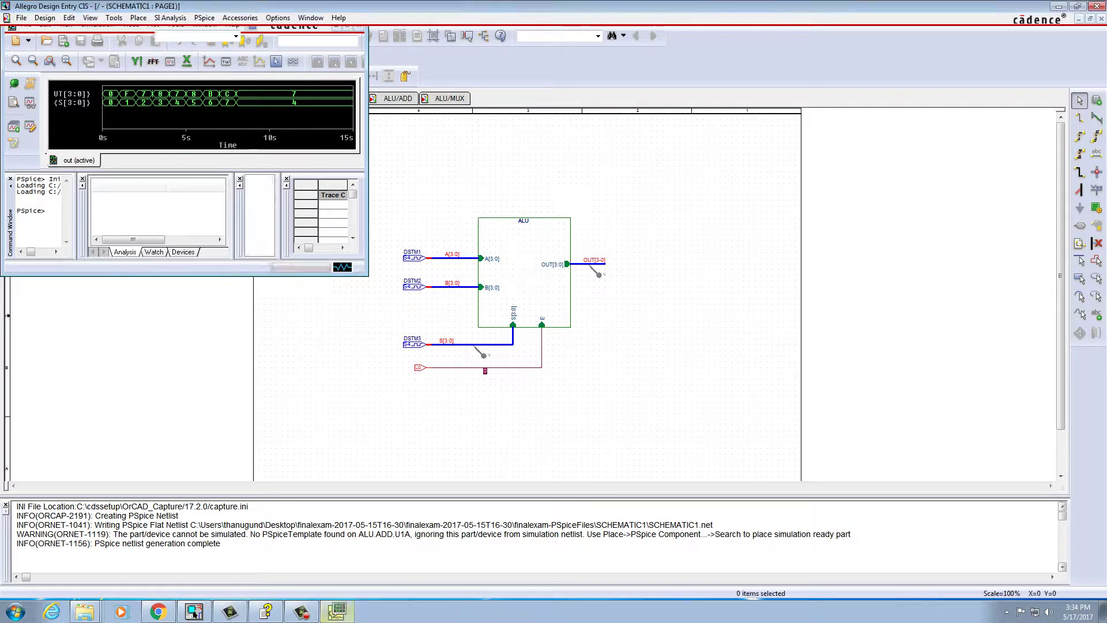
Run the 16-bit ALU simulation from its top-level schematic page and show the waveforms full screen.
left_click(138, 98)
key("F11")
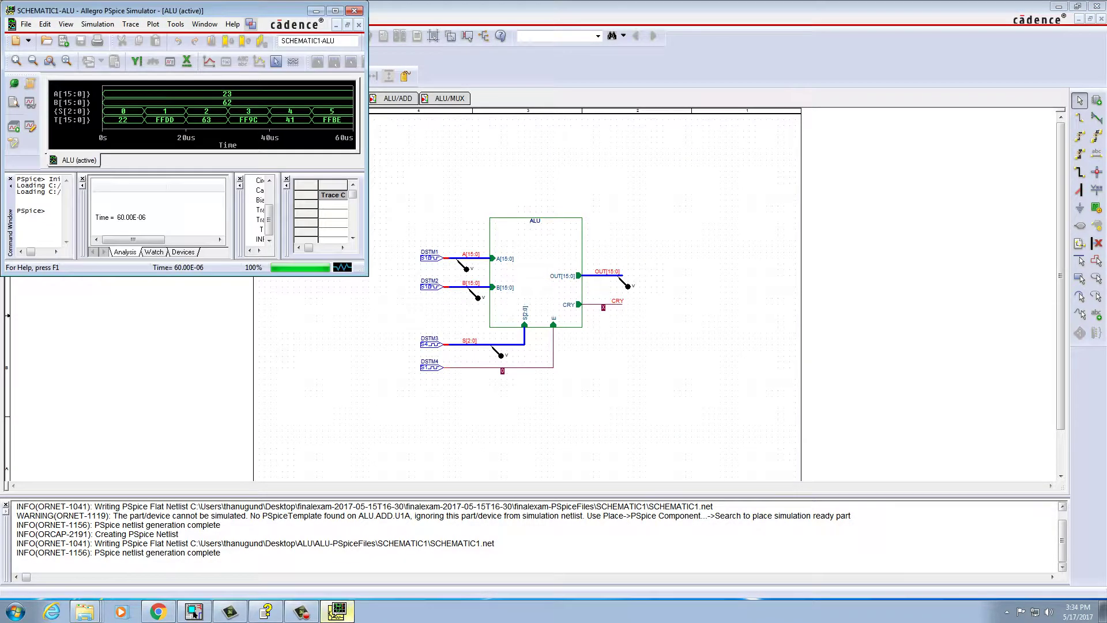
left_click(335, 11)
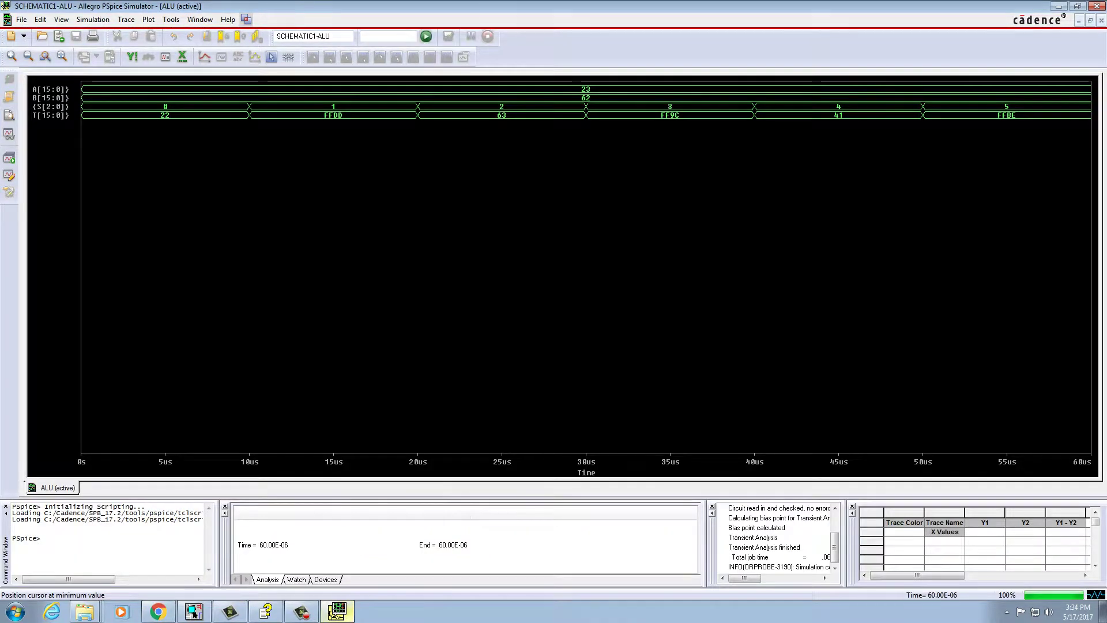
Check the stimulus properties of DSTM1 and DSTM2 on the ALU page, close the property sheet and return to the waveforms.
left_click(193, 611)
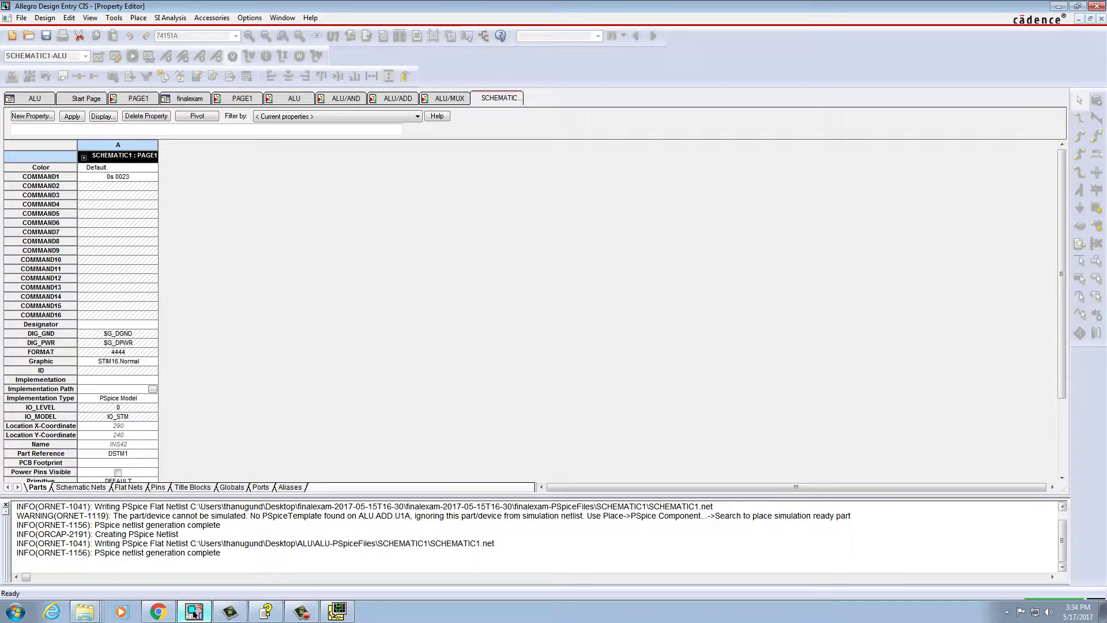
left_click(138, 98)
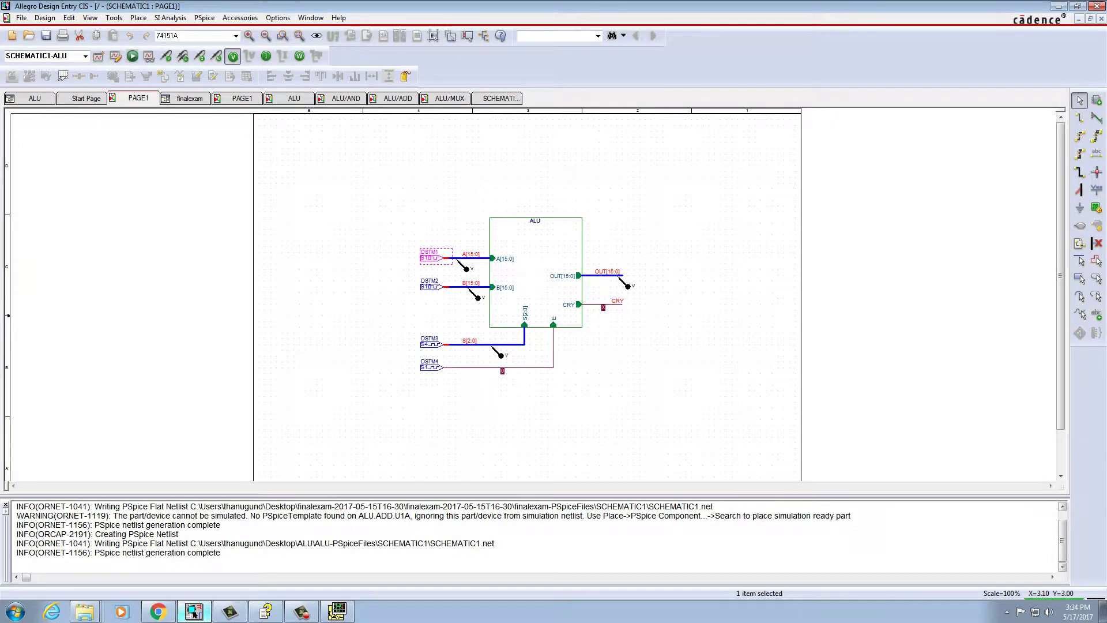
double_click(429, 287)
right_click(500, 100)
left_click(523, 167)
left_click(336, 611)
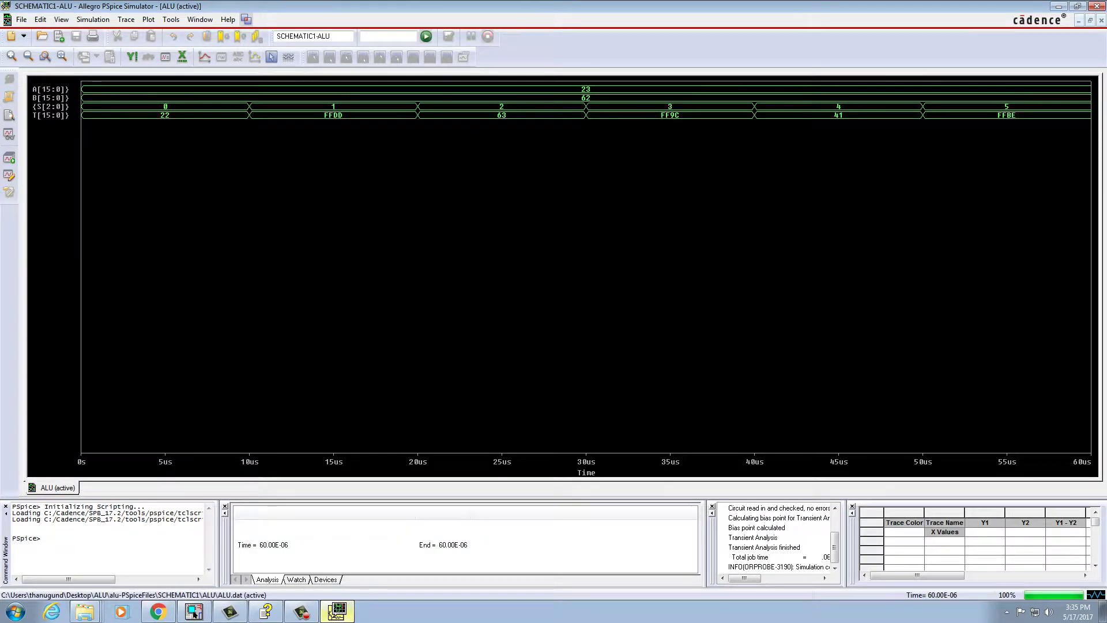
Display the A[15:0] and B[15:0] traces in decimal by adding ;;d to their trace expressions.
double_click(50, 89)
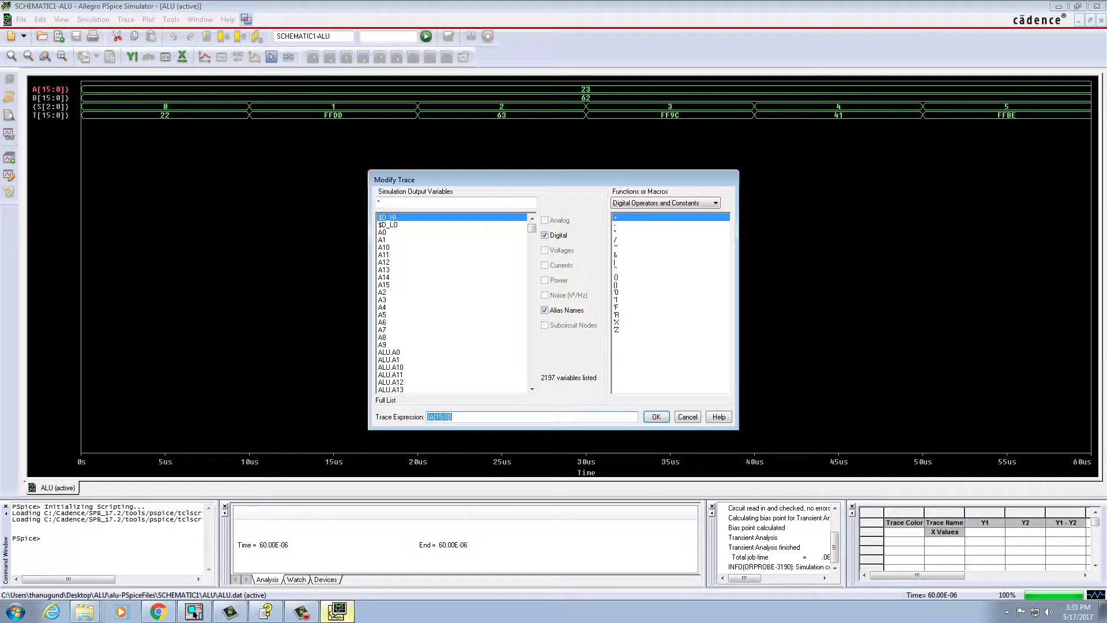
left_click(453, 417)
key("Return")
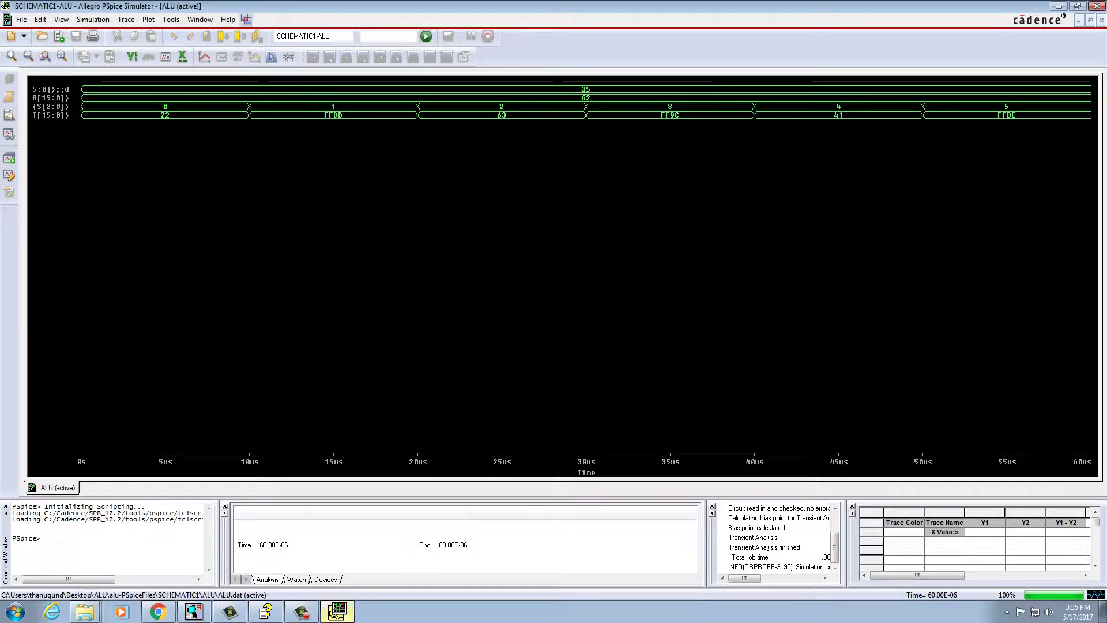
double_click(50, 98)
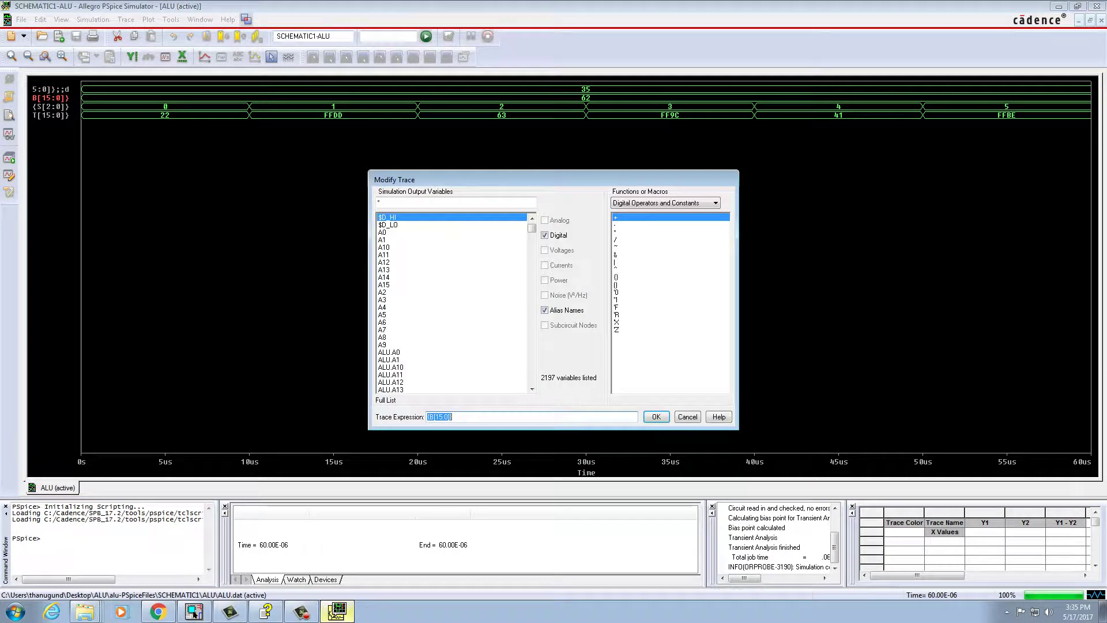
left_click(452, 416)
type(";;d")
key("Return")
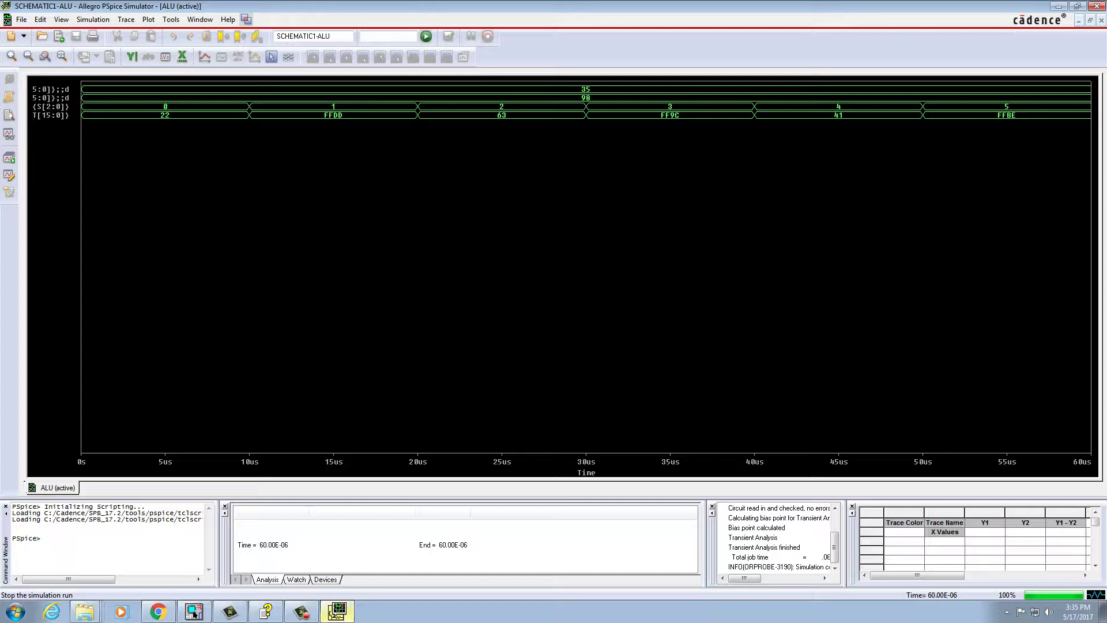
In the schematic, set the DSTM3 stimulus's COMMAND7 to +10us 0110 and COMMAND8 to +10us 0111.
left_click(337, 611)
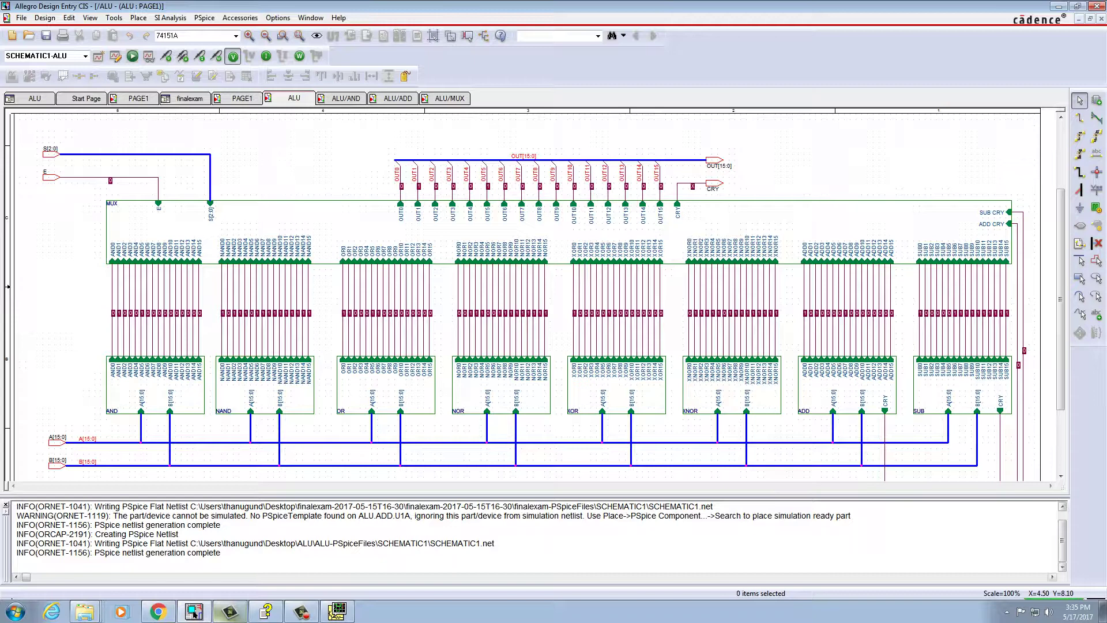
left_click(158, 611)
left_click(193, 611)
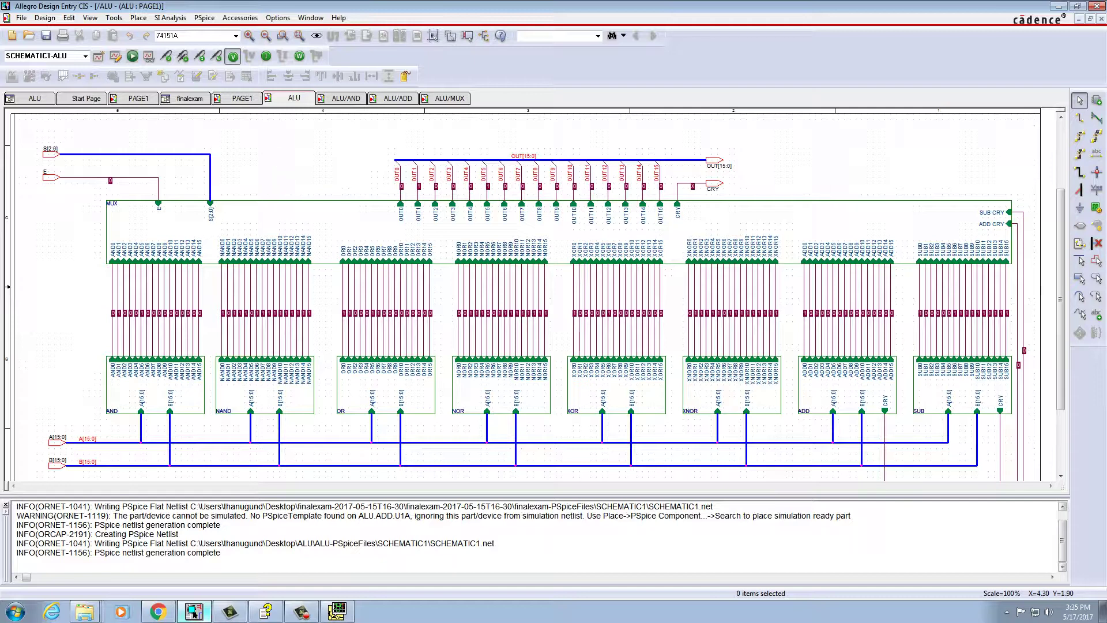
left_click(138, 98)
key("Escape")
double_click(430, 344)
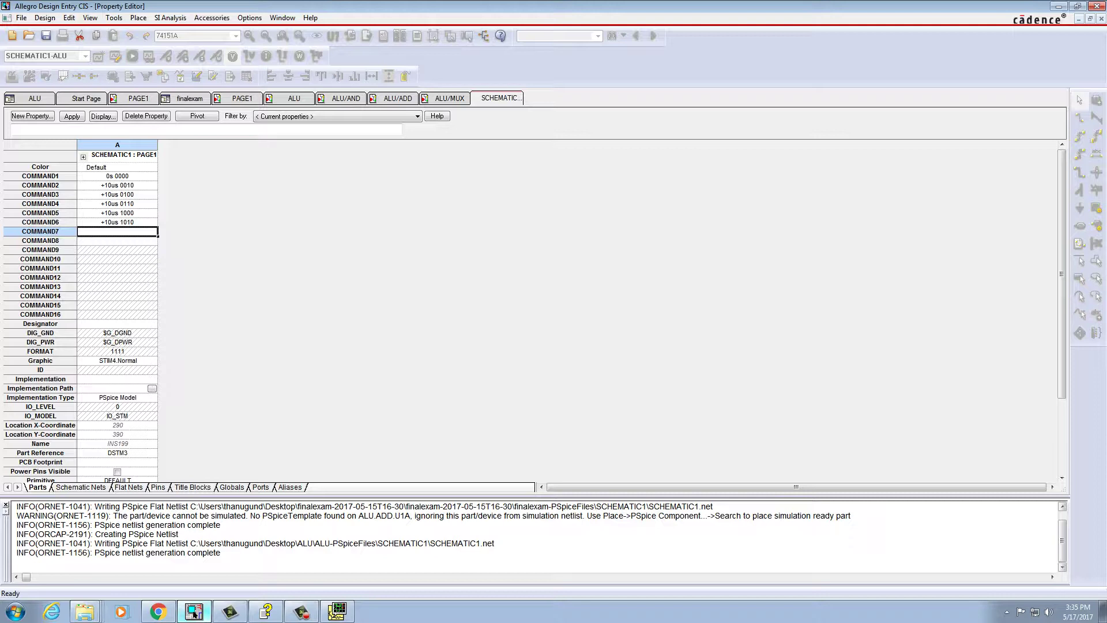
type("+10us 0110")
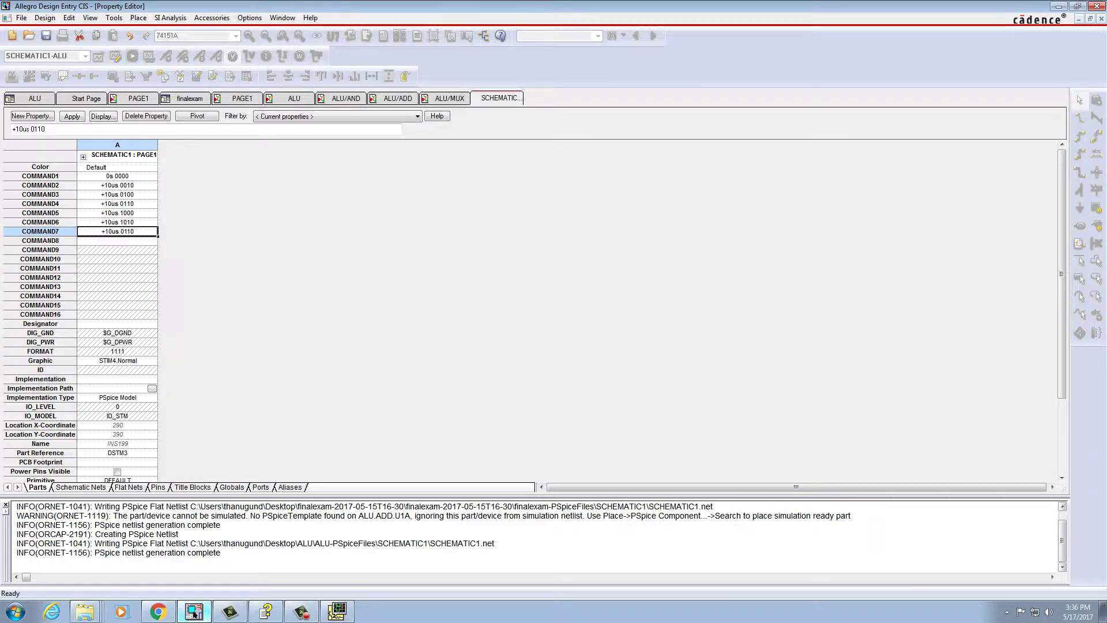
key("Return")
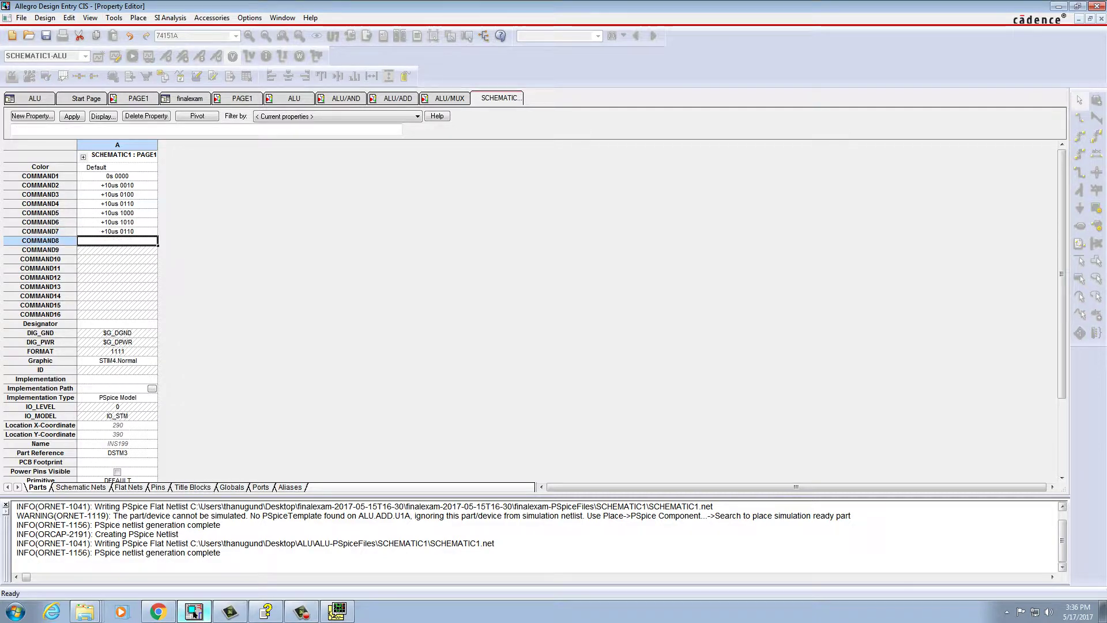
type("+10us 0111")
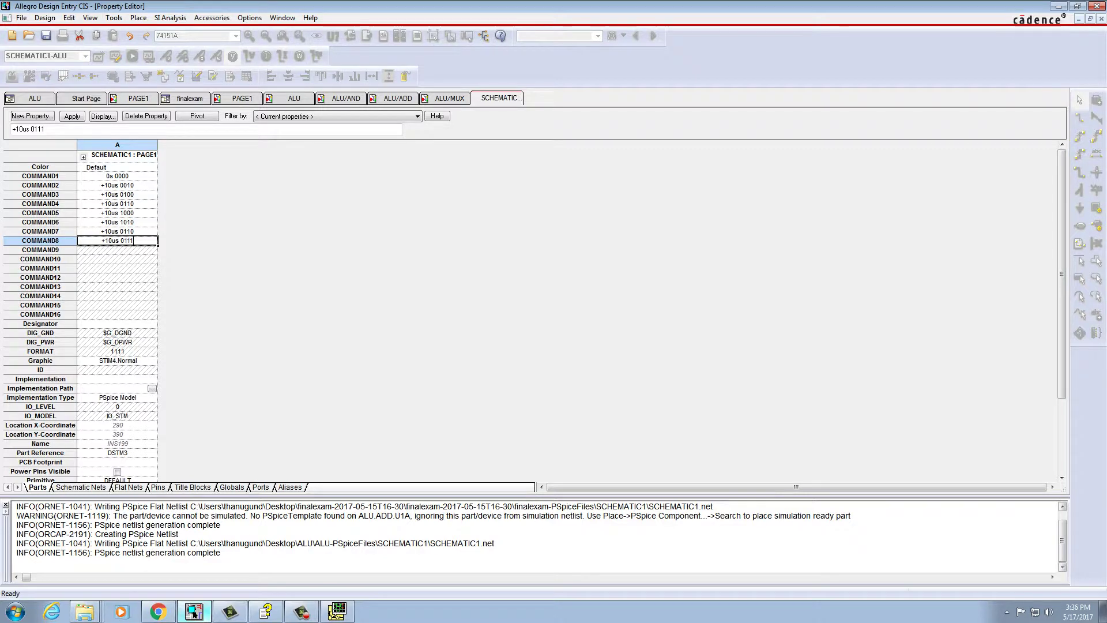
key("Return")
Set DSTM3's COMMAND9 to +10us 1000, apply the properties and rerun the ALU simulation.
type("+10")
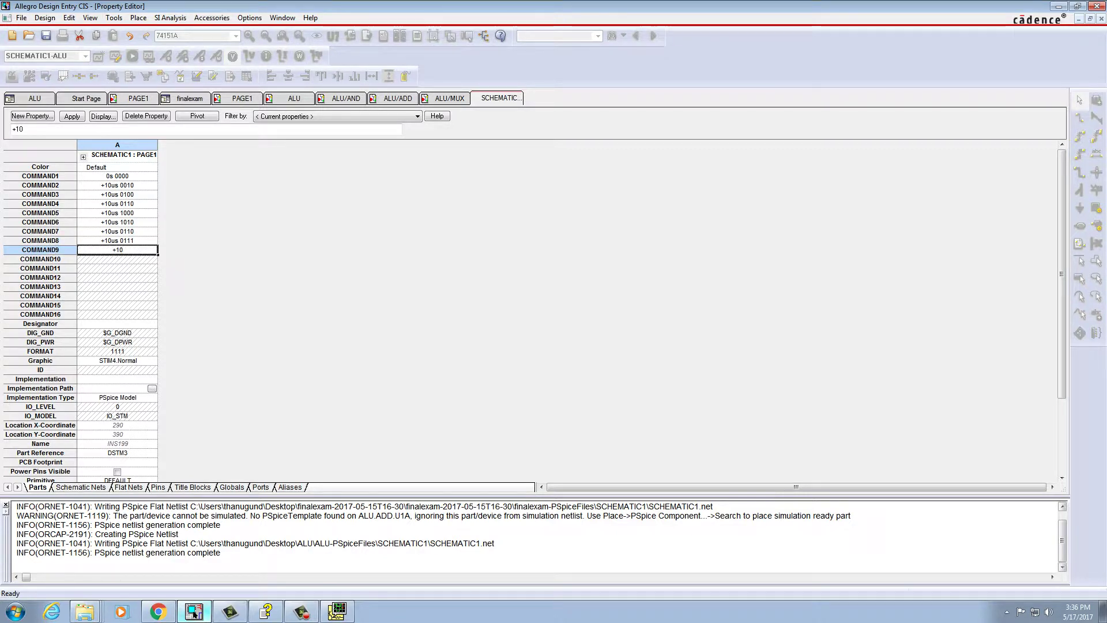
type("us 11")
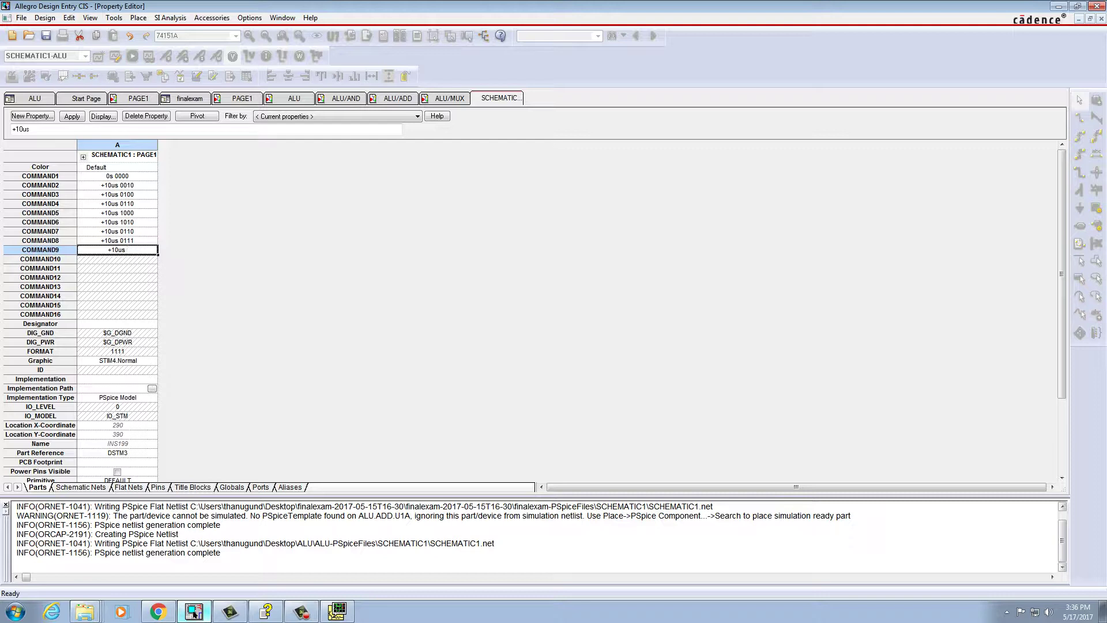
type("11")
key("BackSpace")
key("BackSpace")
key("BackSpace")
type("000")
left_click(71, 116)
left_click(138, 98)
left_click(132, 56)
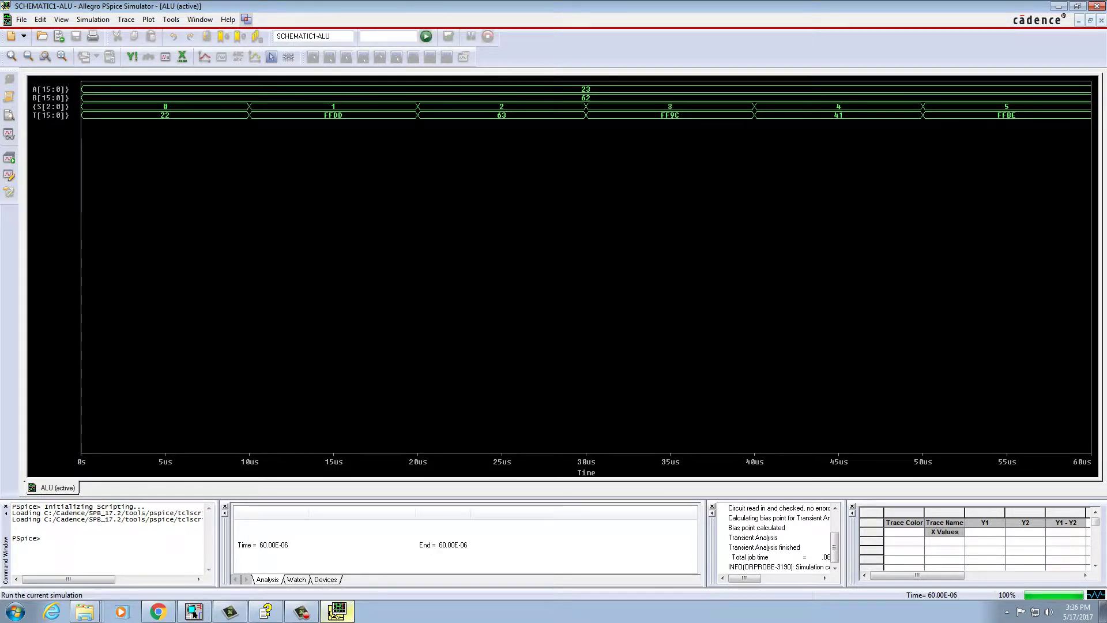
Reopen the DSTM3 stimulus's properties from the schematic and set its FORMAT to 4.
left_click(194, 611)
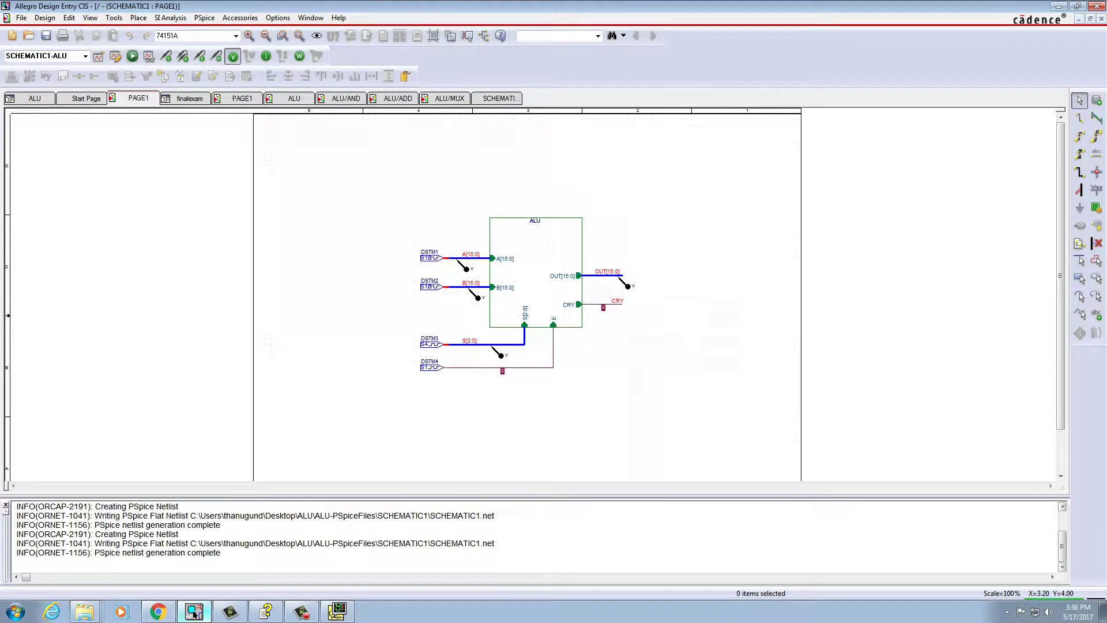
double_click(436, 344)
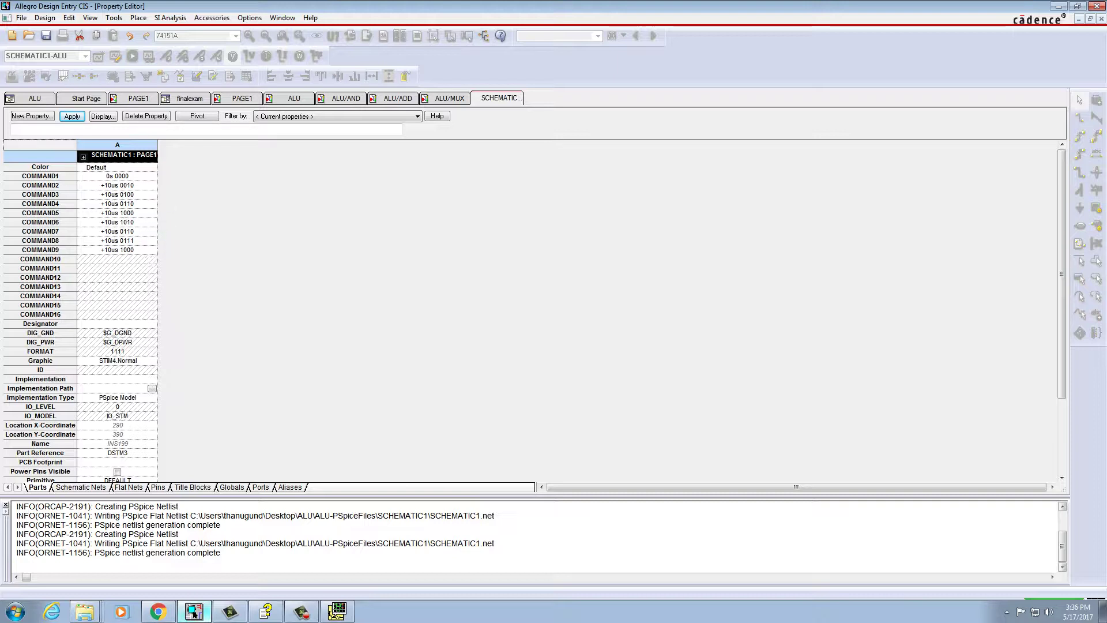
double_click(117, 352)
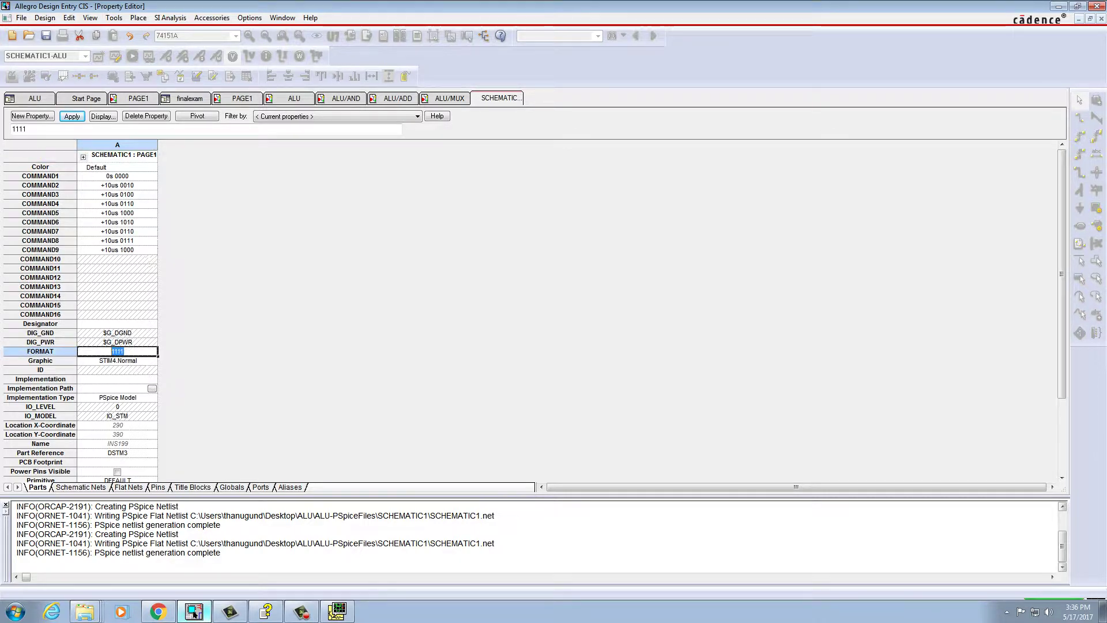
type("4")
Set DSTM3's COMMAND2 to +10us 1 and COMMAND1 to 0s 0.
left_click(121, 185)
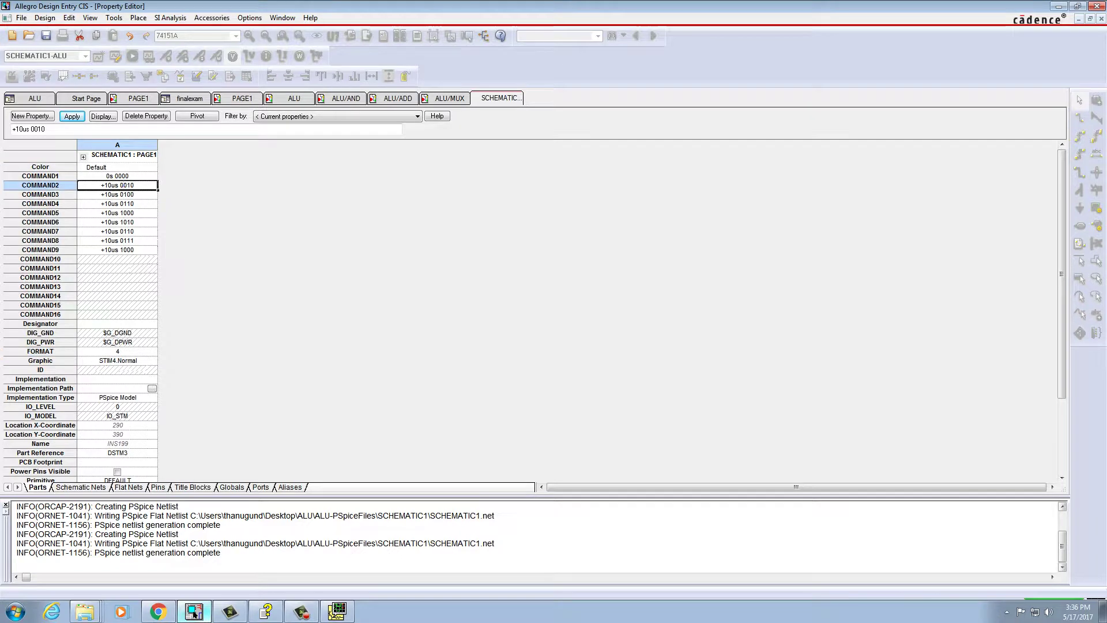
left_click_drag(120, 185, 134, 185)
type("1")
left_click(118, 176)
left_click_drag(119, 176, 129, 176)
key("BackSpace")
Set DSTM3's COMMAND3 to +10us2 and COMMAND2 to +1s 1.
left_click(121, 194)
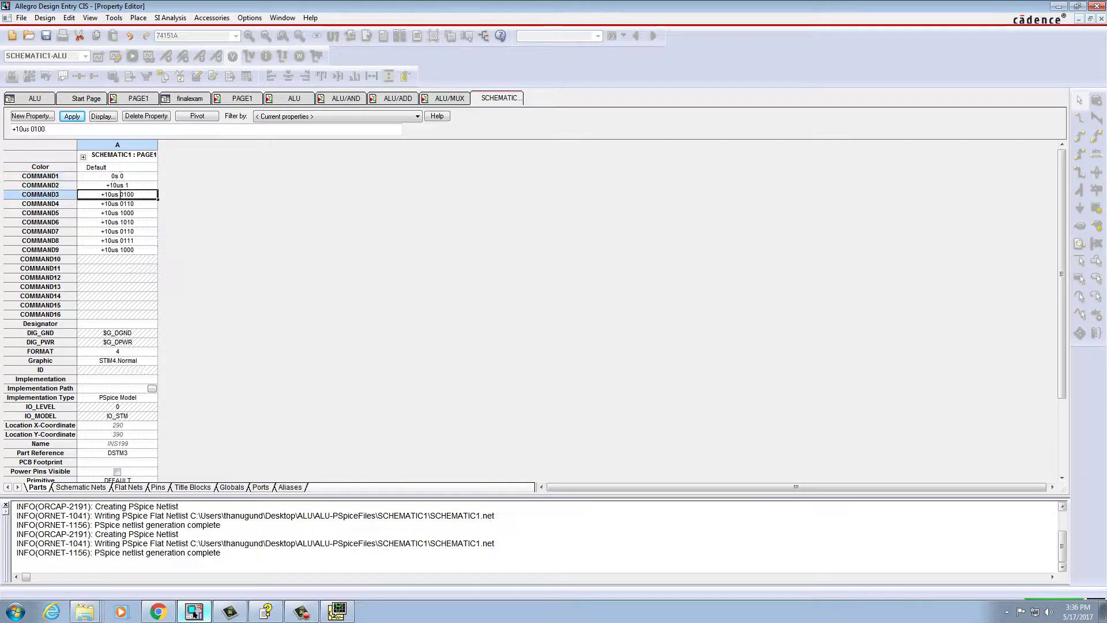
left_click_drag(118, 195, 134, 195)
type("2")
left_click(114, 185)
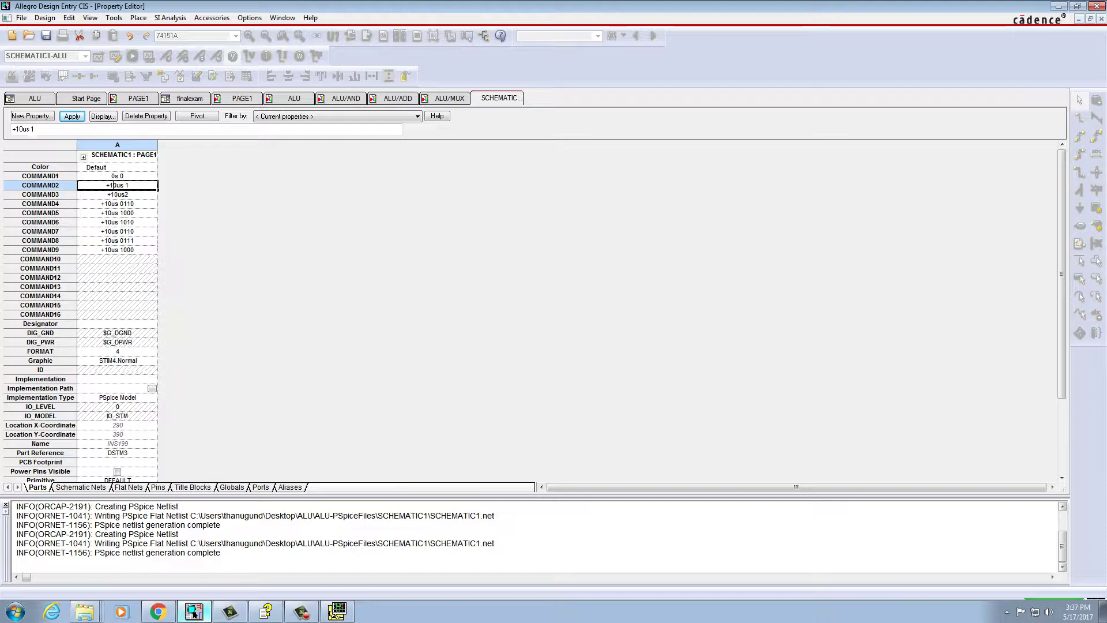
key("Delete")
key("Delete")
key("Return")
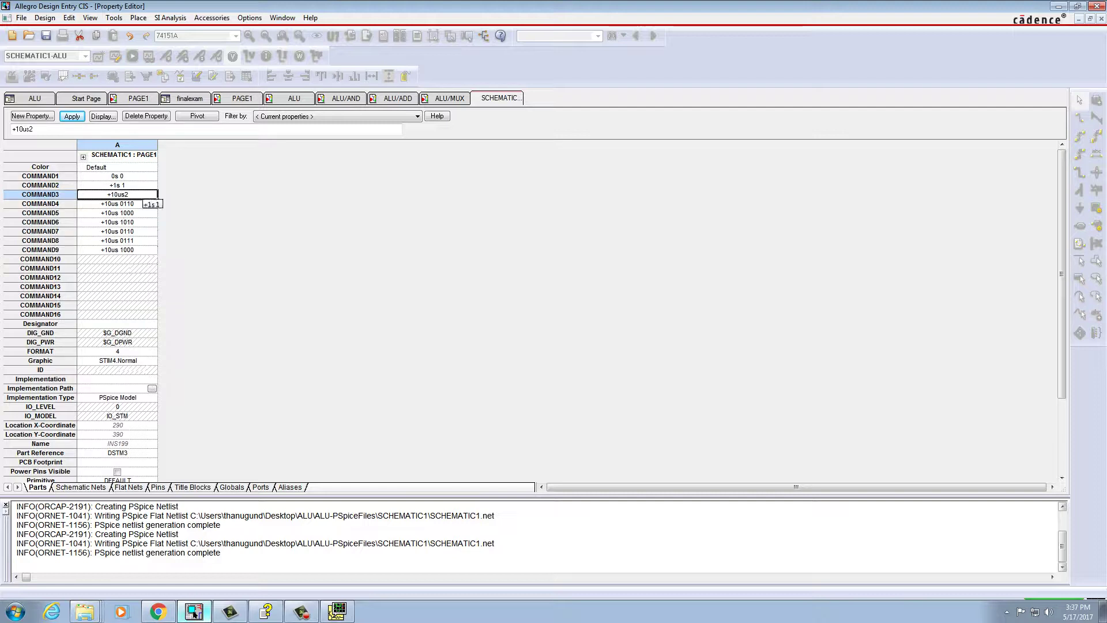
Set DSTM3's COMMAND3 to +2us 2.
left_click(118, 194)
key("BackSpace")
key("BackSpace")
type("2us")
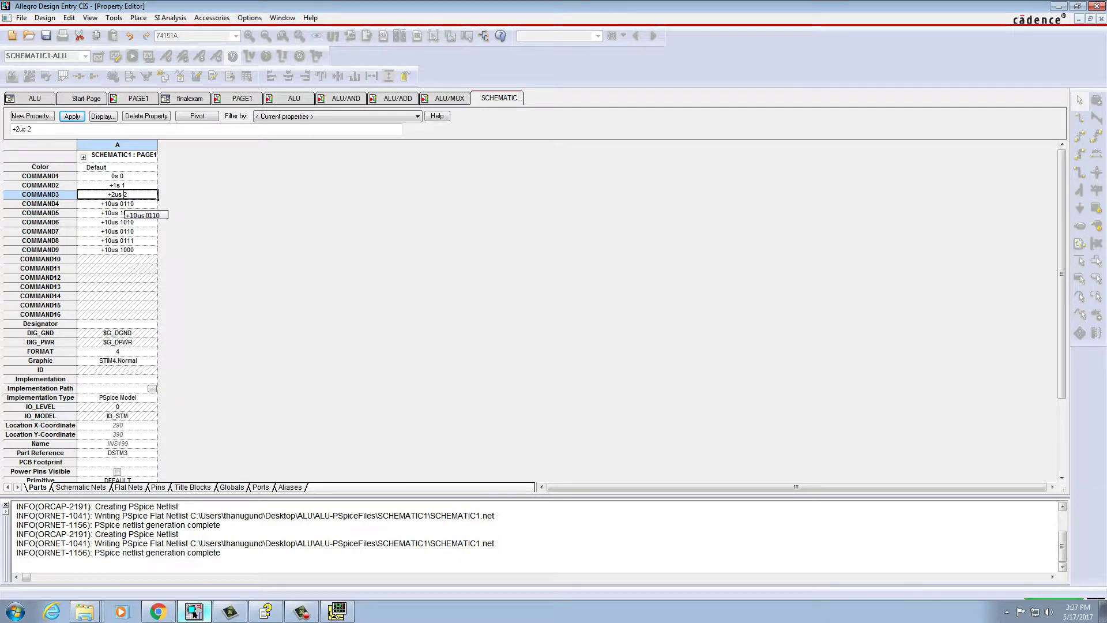
Set DSTM3's COMMAND4 to +3us 3.
left_click(121, 203)
left_click_drag(120, 204, 105, 204)
type("3u")
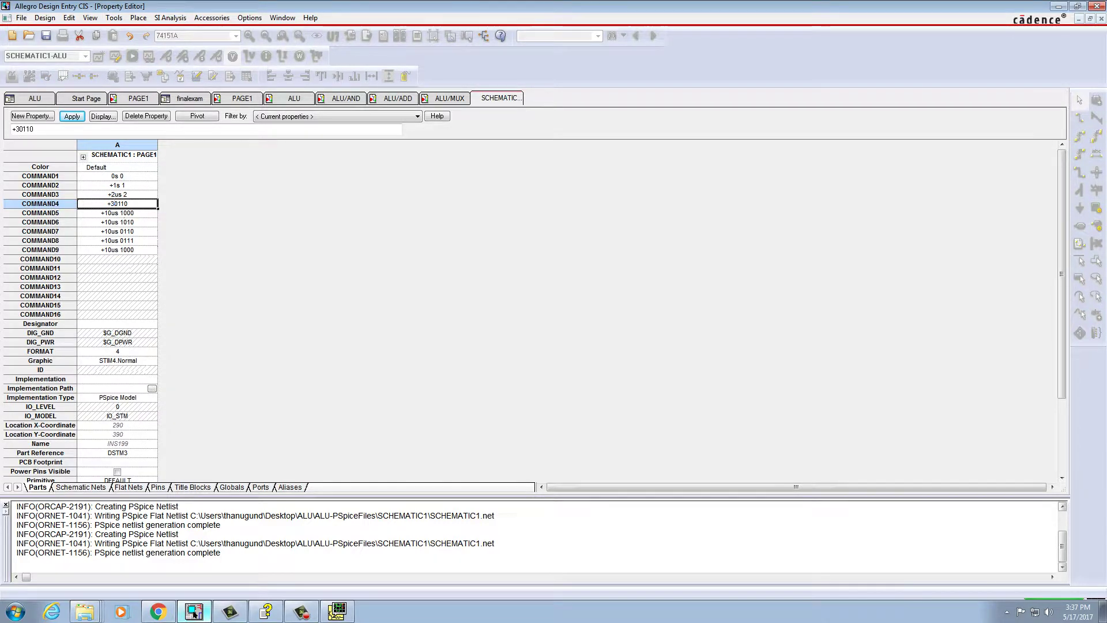
type("s")
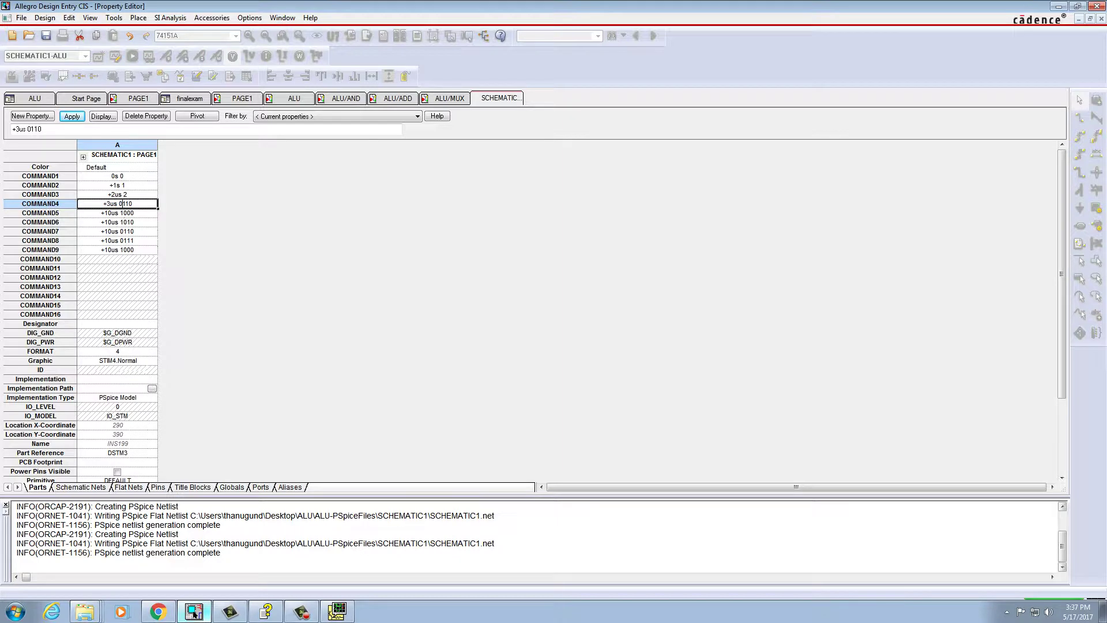
key("BackSpace")
key("BackSpace")
key("BackSpace")
key("BackSpace")
type("3")
Clear the COMMAND5 and COMMAND6 values of the DSTM3 stimulus.
left_click_drag(118, 213, 117, 250)
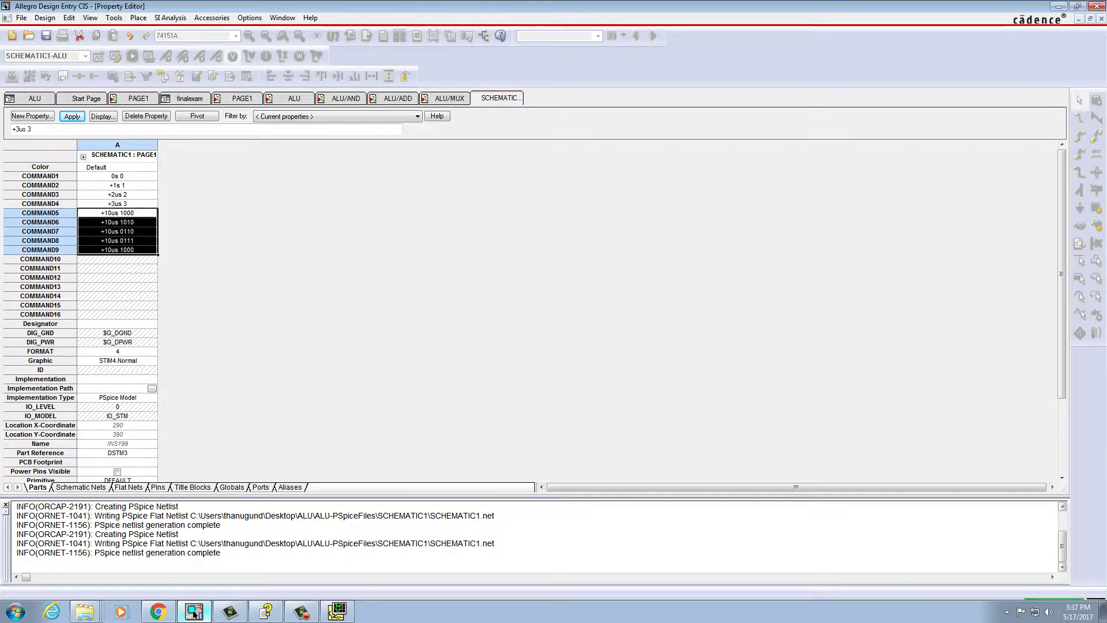
left_click_drag(134, 213, 101, 213)
key("BackSpace")
left_click(118, 222)
key("Delete")
Clear DSTM3's remaining COMMAND7, COMMAND8 and COMMAND9 values.
left_click(118, 232)
key("Delete")
key("Delete")
key("Delete")
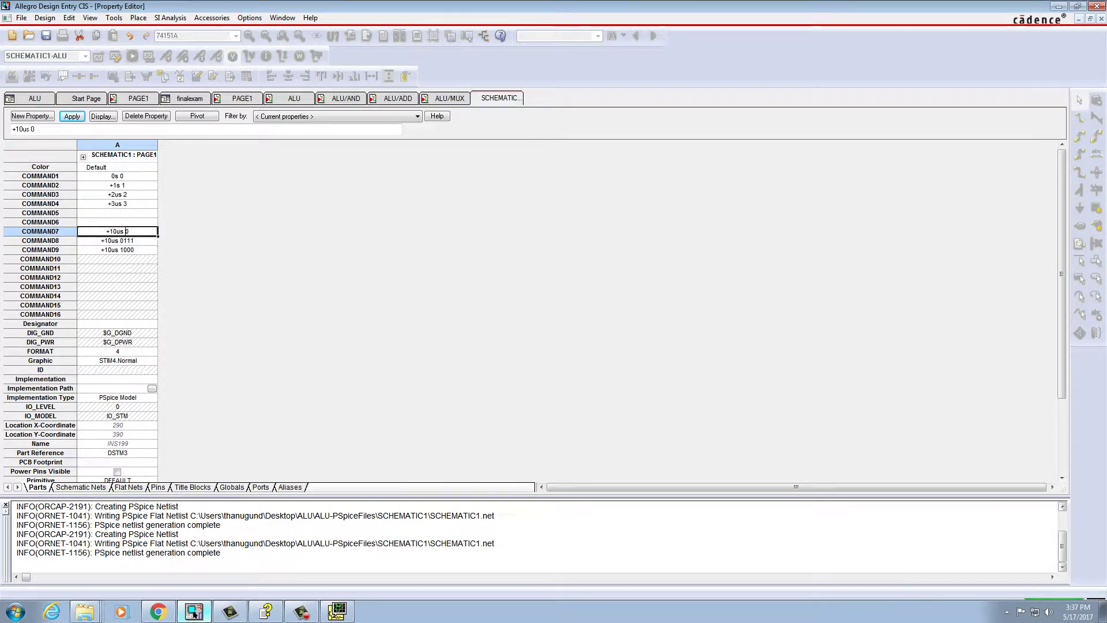
key("shift+Home")
key("Delete")
key("Return")
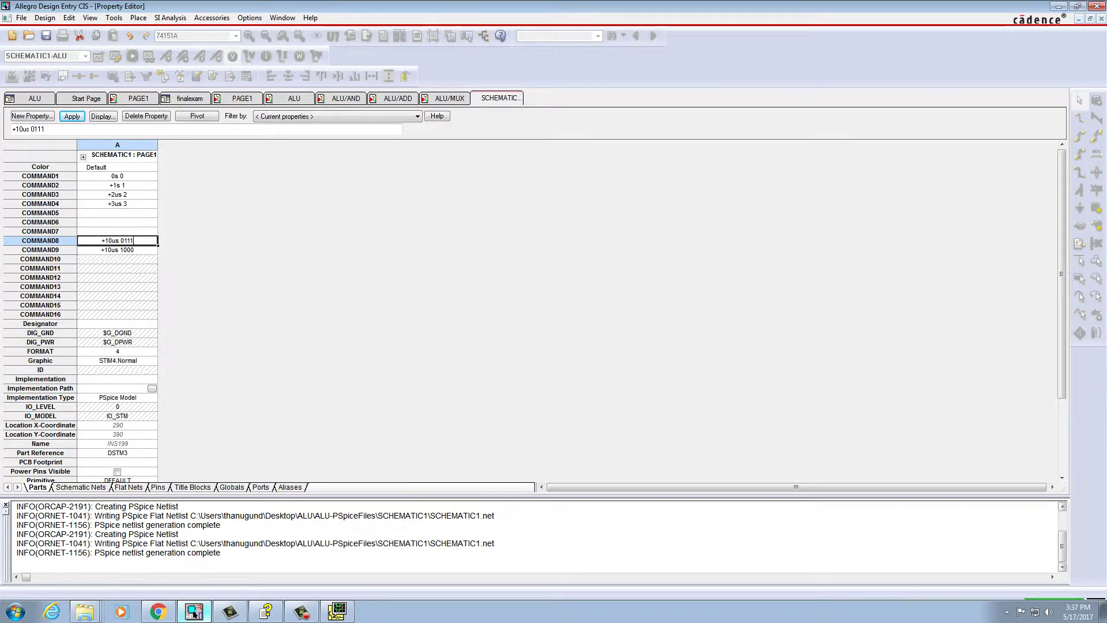
key("shift+Home")
key("Delete")
key("Return")
key("shift+Home")
key("Delete")
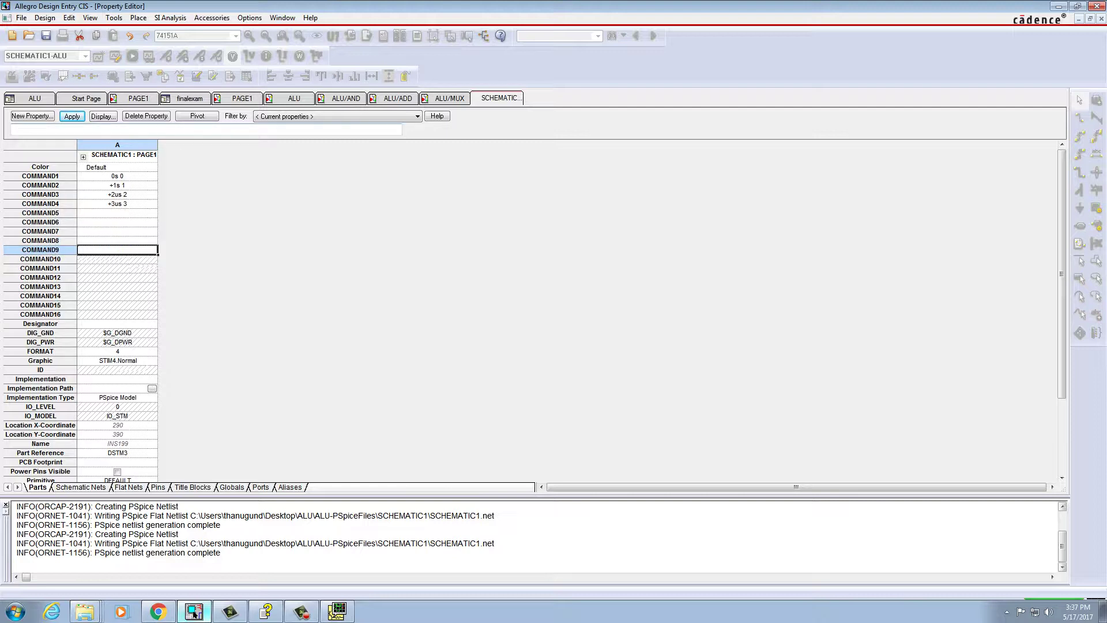
key("Return")
Return to the ALU schematic page and rerun the simulation with the edited DSTM3 stimulus.
key("ctrl+Tab")
key("F11")
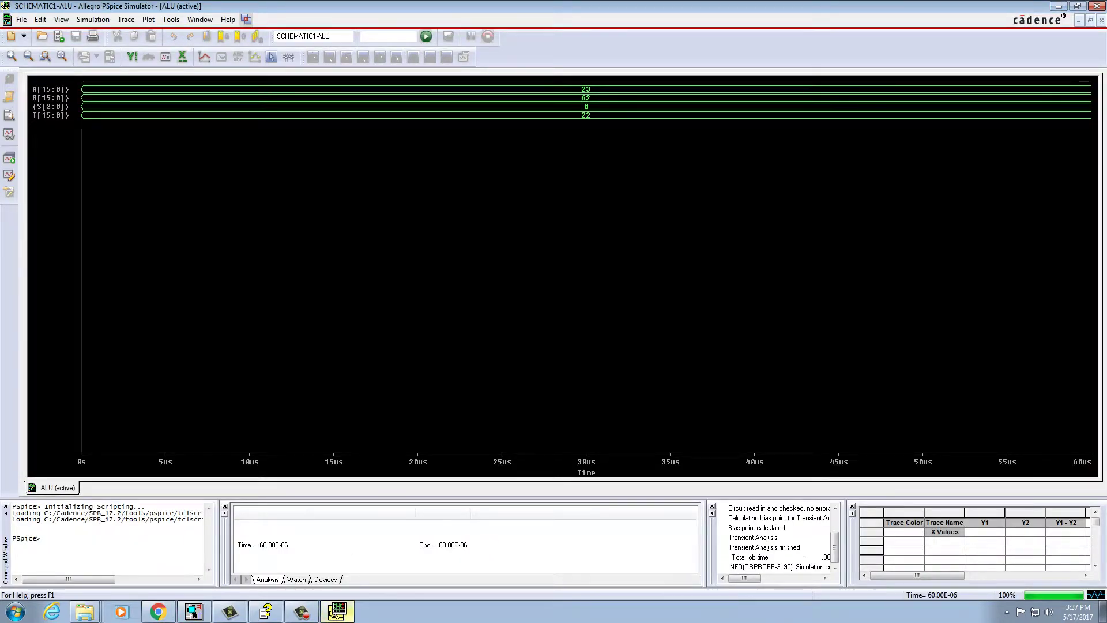
Reopen DSTM3's properties from the top-level schematic and set its COMMAND2 to 1s 1.
left_click(336, 611)
double_click(432, 344)
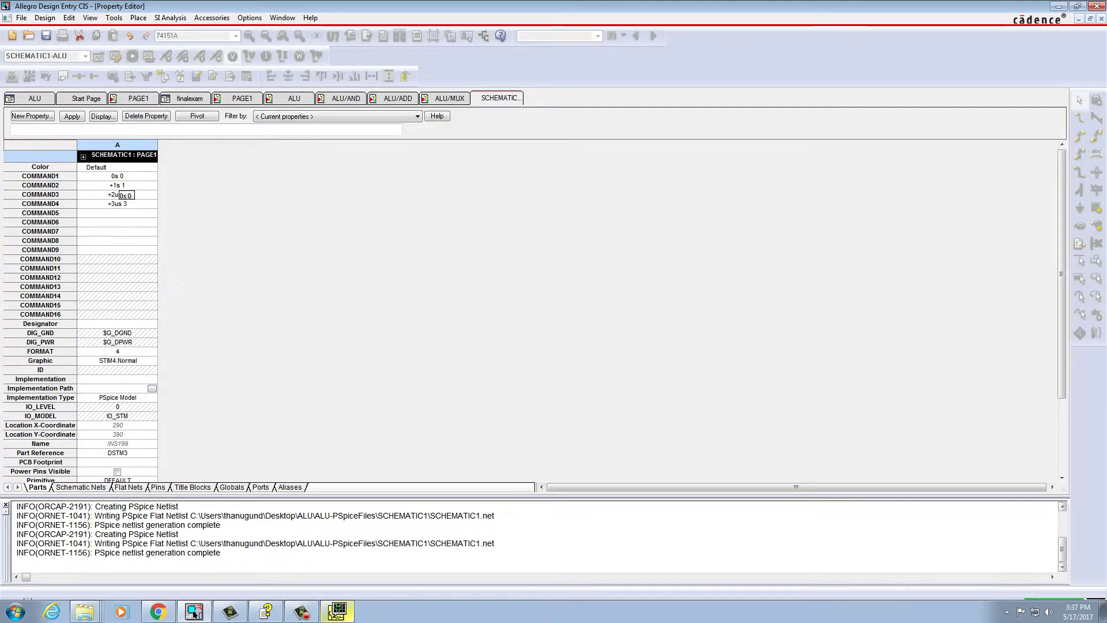
left_click(118, 185)
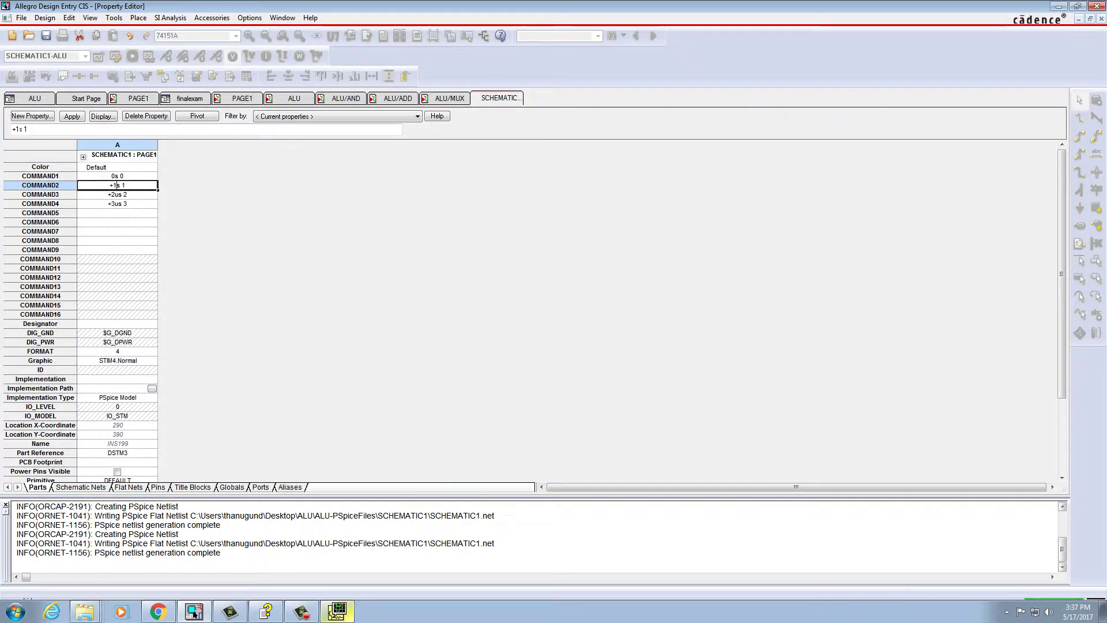
key("Left")
key("BackSpace")
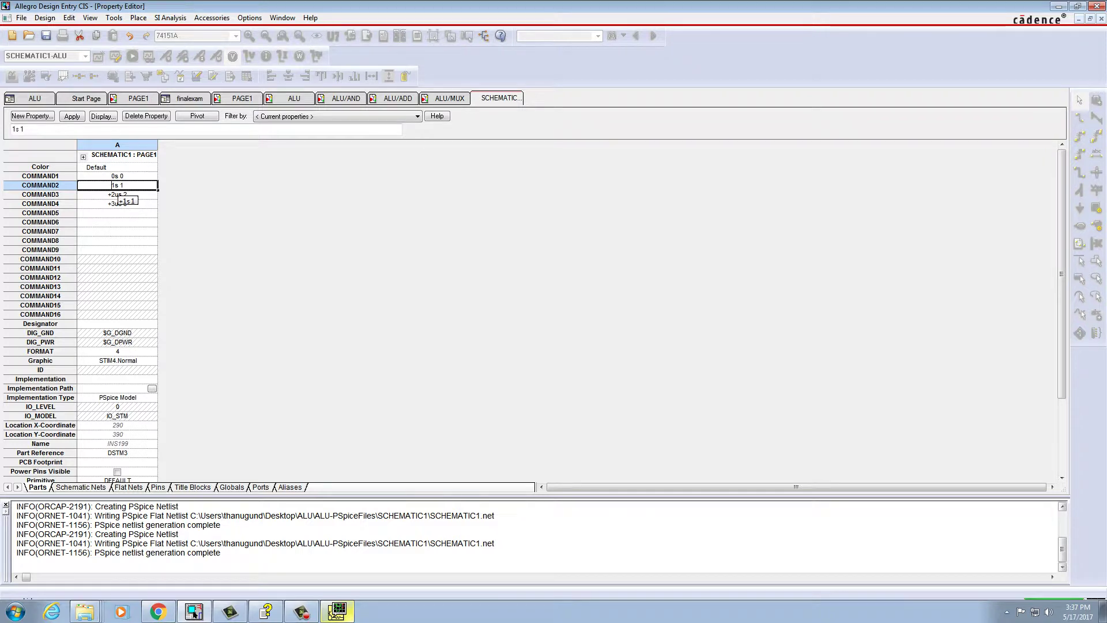
Set DSTM3's COMMAND3 to 2us 2 and COMMAND4 to 3us 3.
left_click(108, 195)
left_click(110, 194)
key("BackSpace")
left_click(108, 203)
key("BackSpace")
key("Return")
Rerun the ALU simulation from the top-level schematic page, then close the simulator window.
left_click(138, 98)
left_click(132, 56)
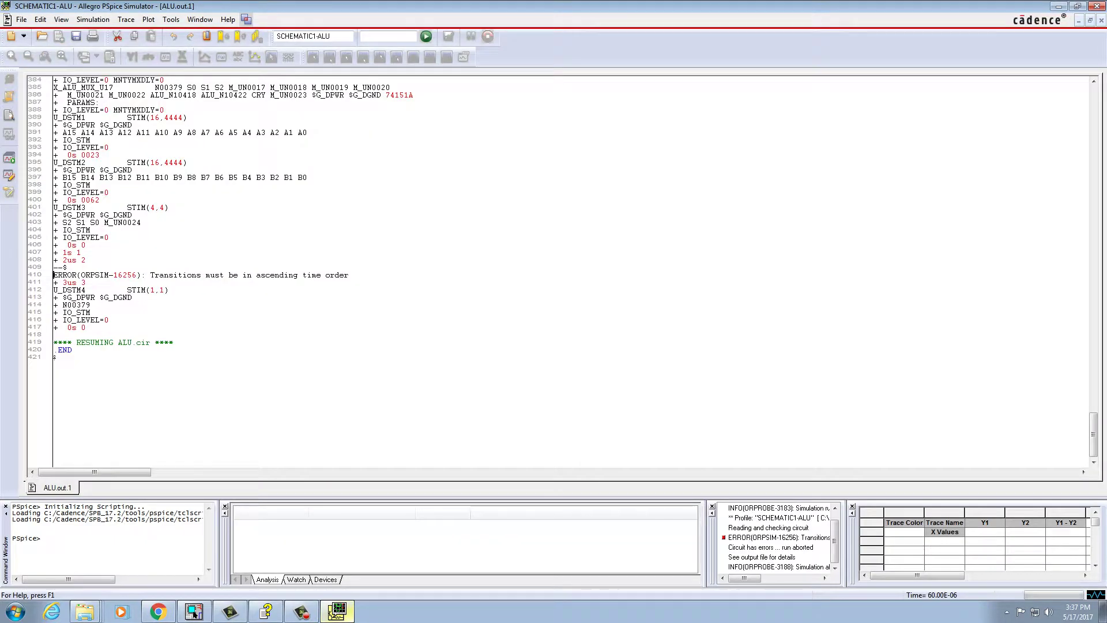
left_click(1096, 6)
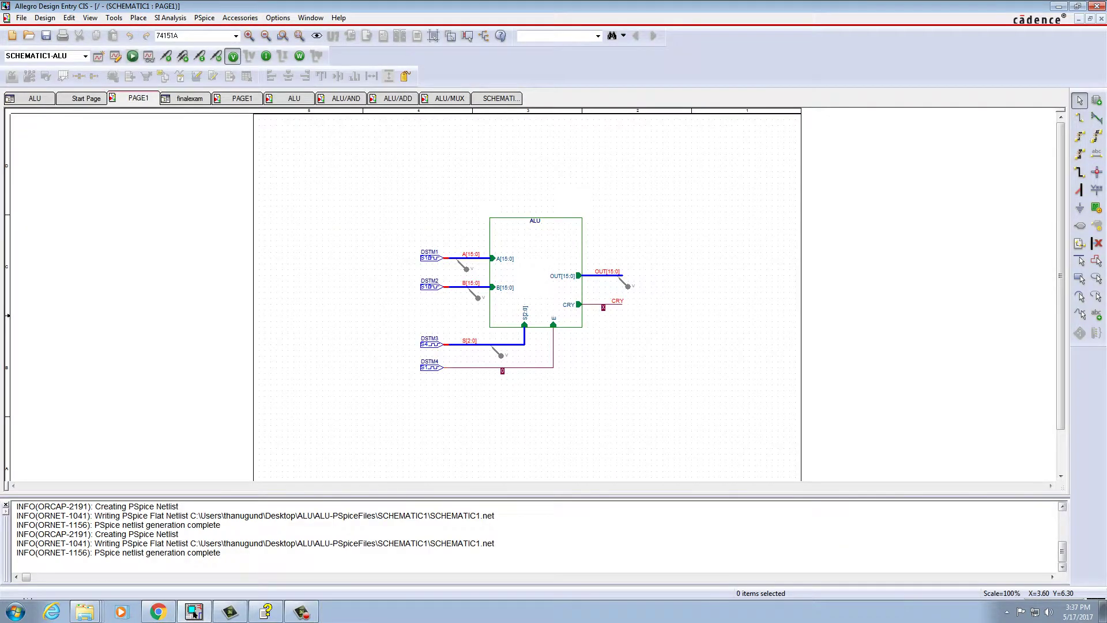
left_click(301, 611)
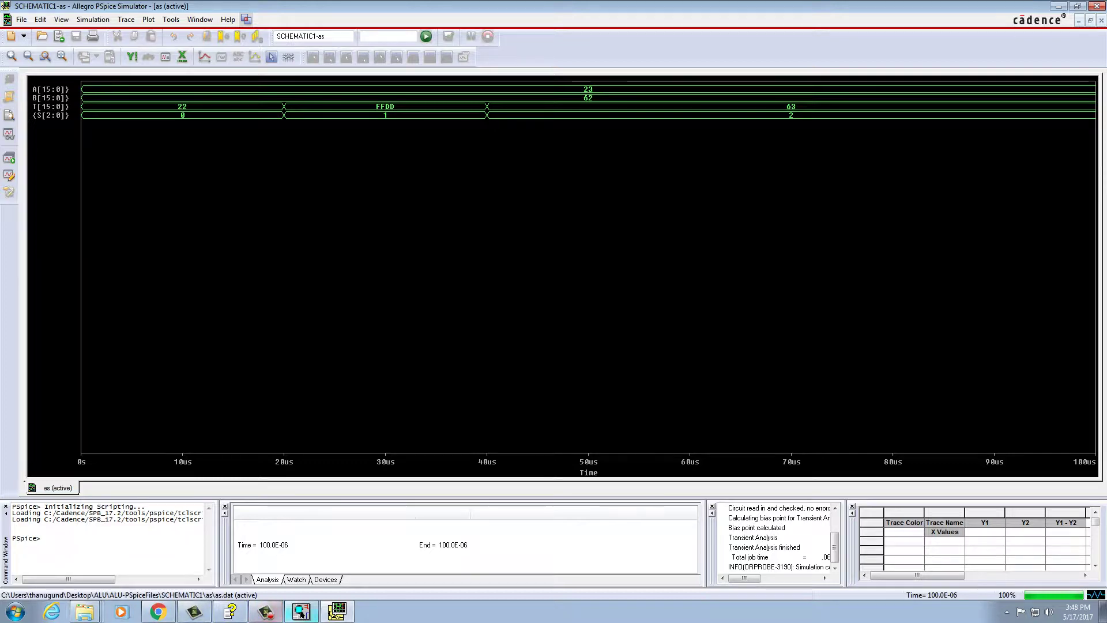
Open the ALU block's internal schematic and compare the order of its operation blocks with the simulated waveforms.
key("alt+Tab")
double_click(535, 271)
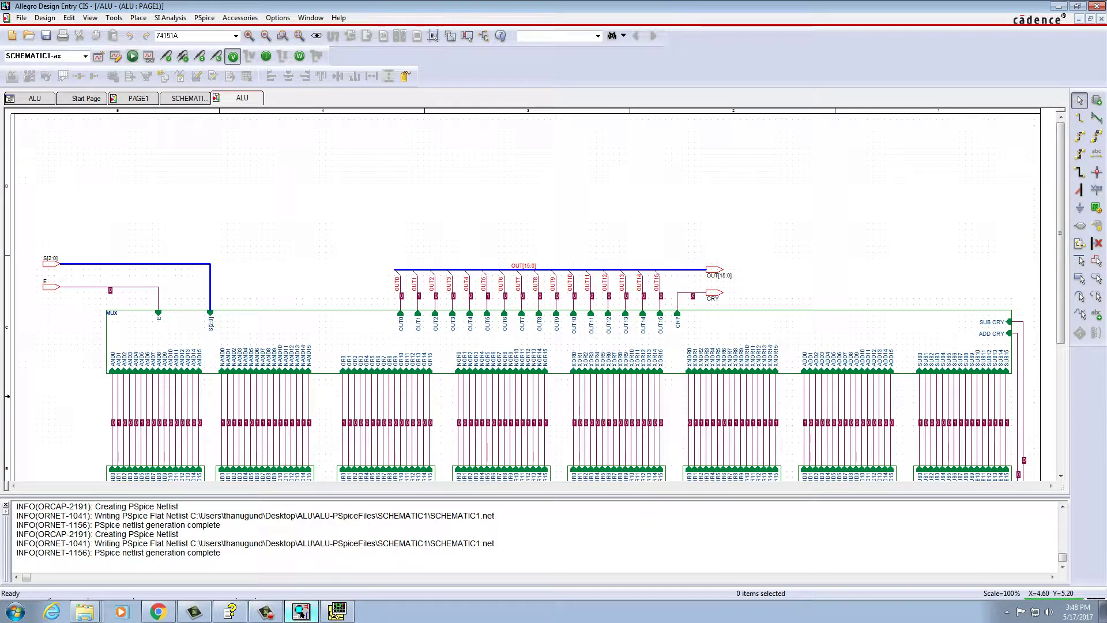
scroll(535, 295, "down", 2)
scroll(535, 315, "down", 3)
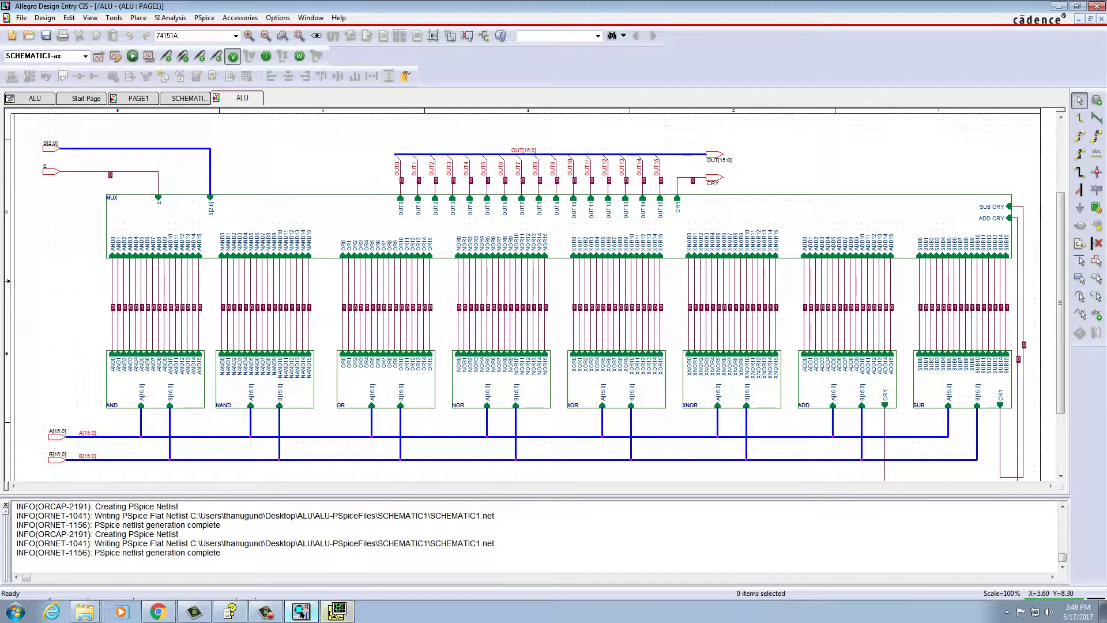
left_click(337, 611)
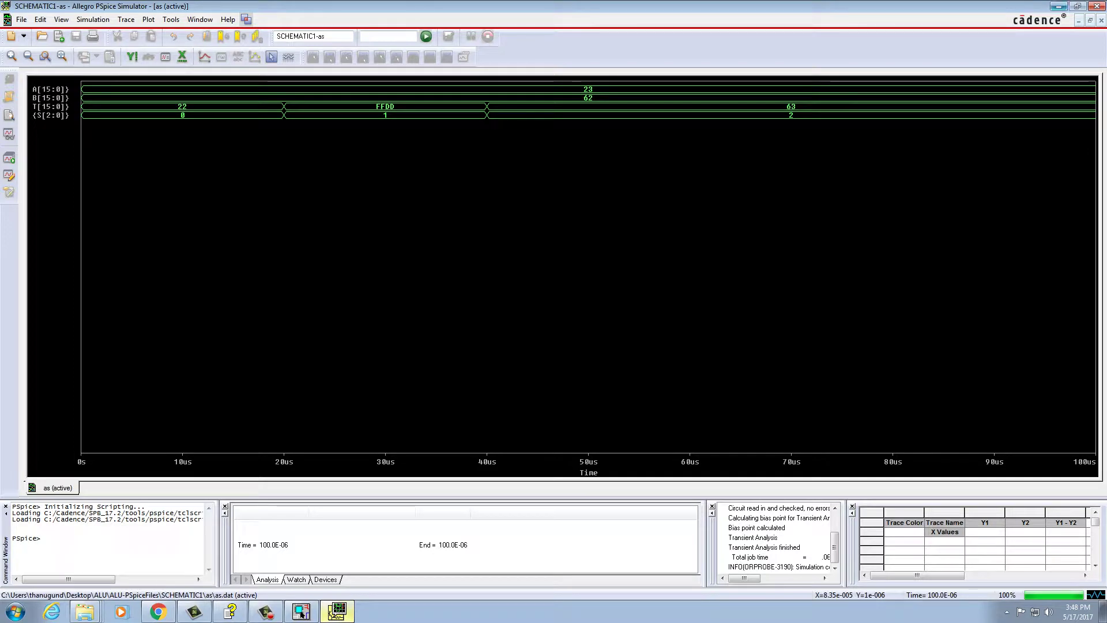
left_click(334, 613)
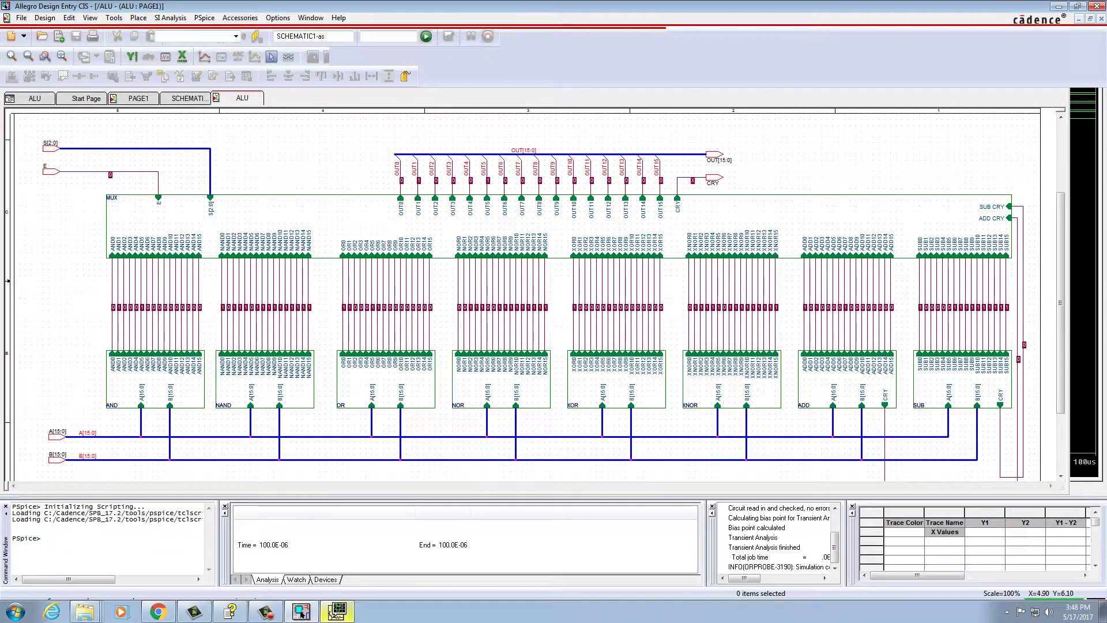
Return to the top-level schematic and set the DSTM3 stimulus's COMMAND2 to REPEAT 2 TIMES.
key("shift+a")
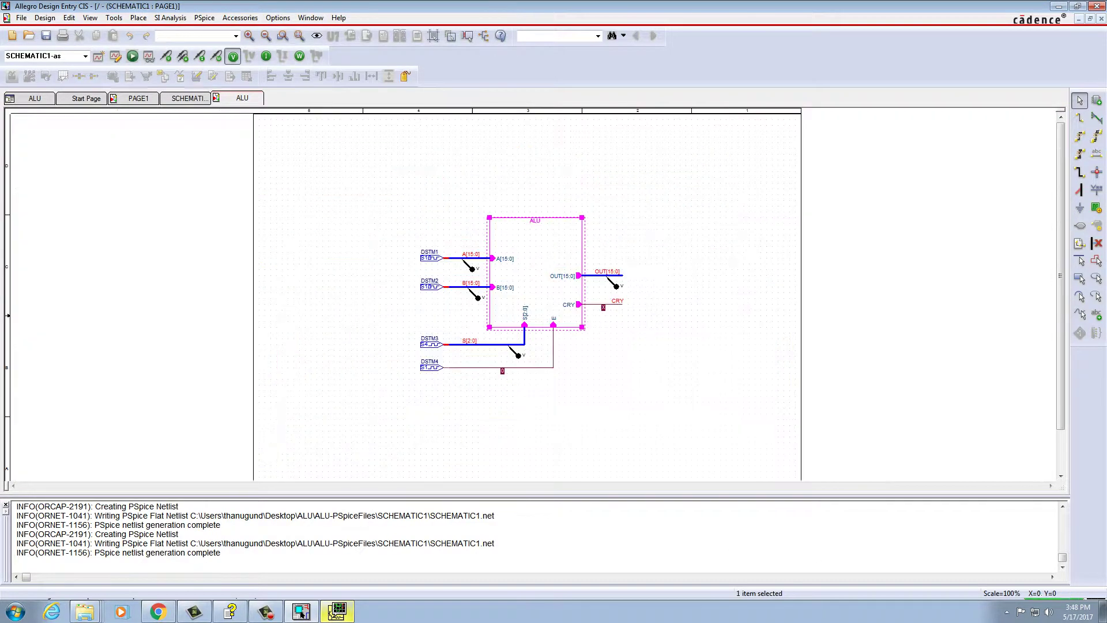
double_click(431, 344)
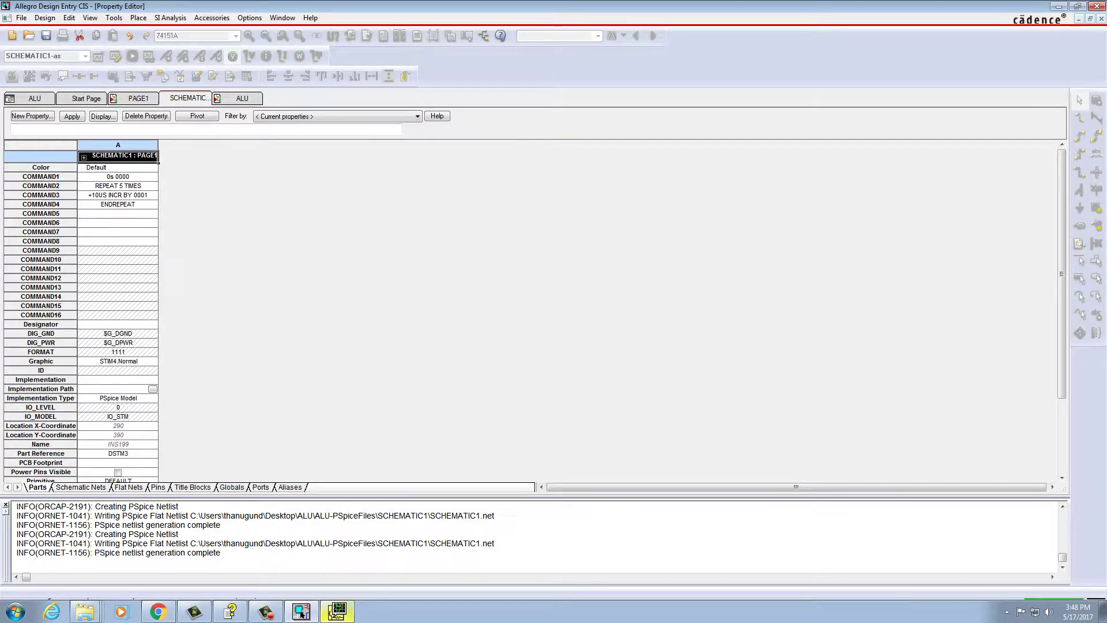
left_click(118, 195)
left_click(110, 185)
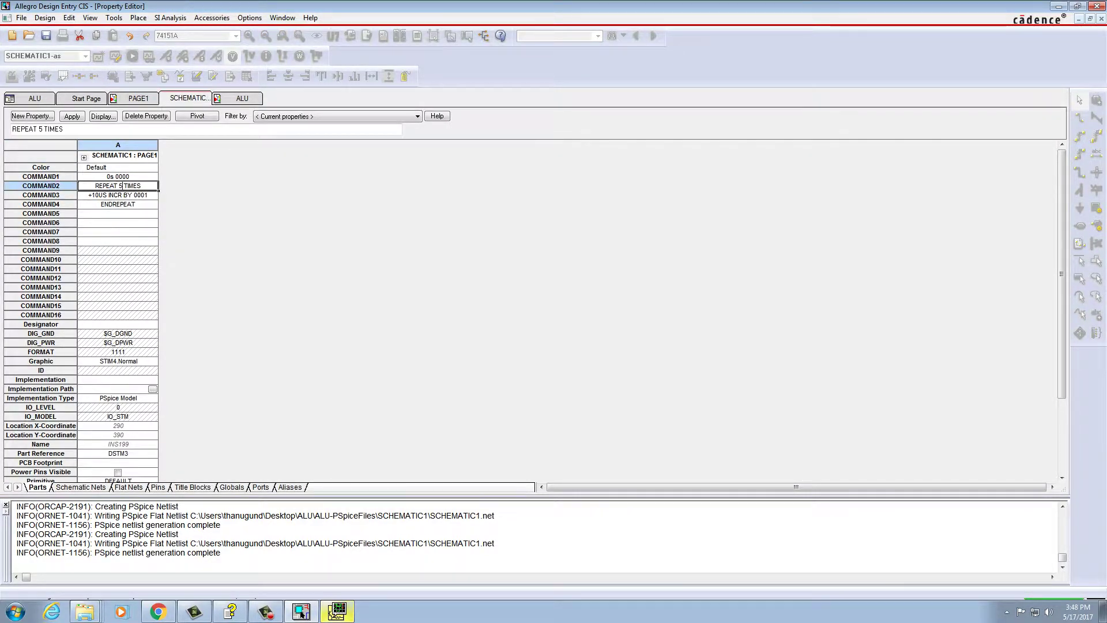
key("BackSpace")
type("2")
left_click(98, 195)
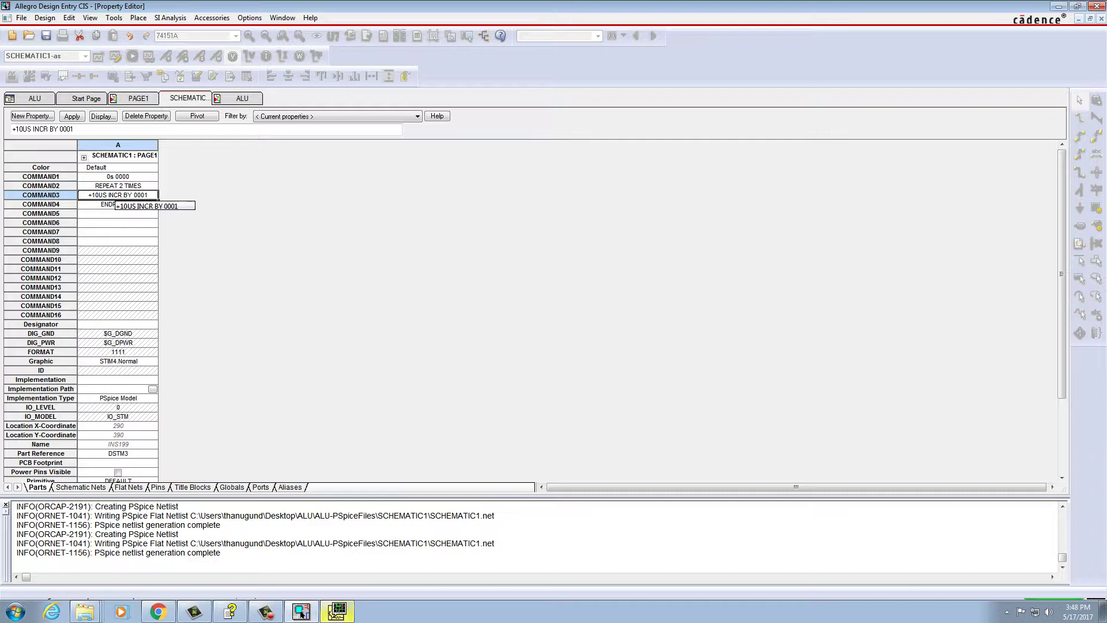
left_click(131, 204)
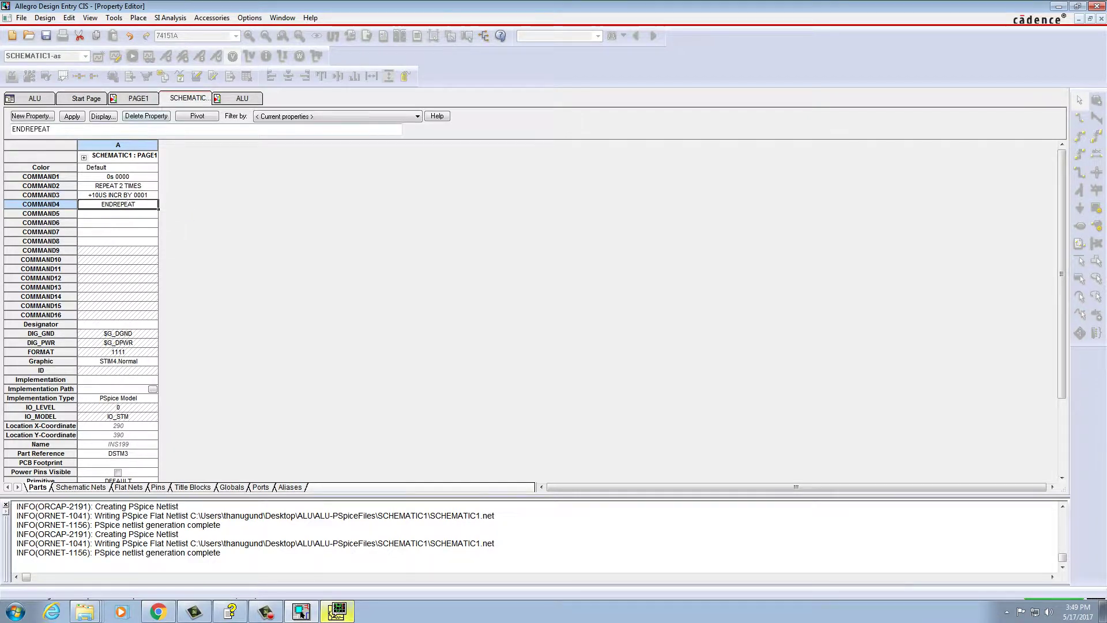
Go back into the ALU block from the top-level page and review the A, B, S and output waveforms in the simulator.
left_click(138, 98)
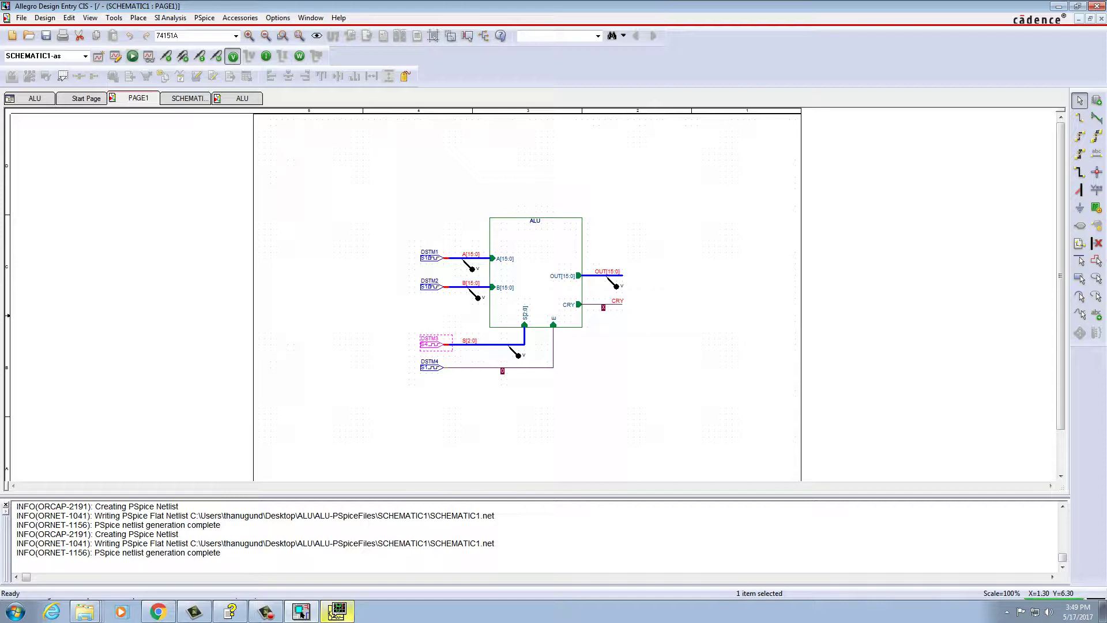
double_click(518, 298)
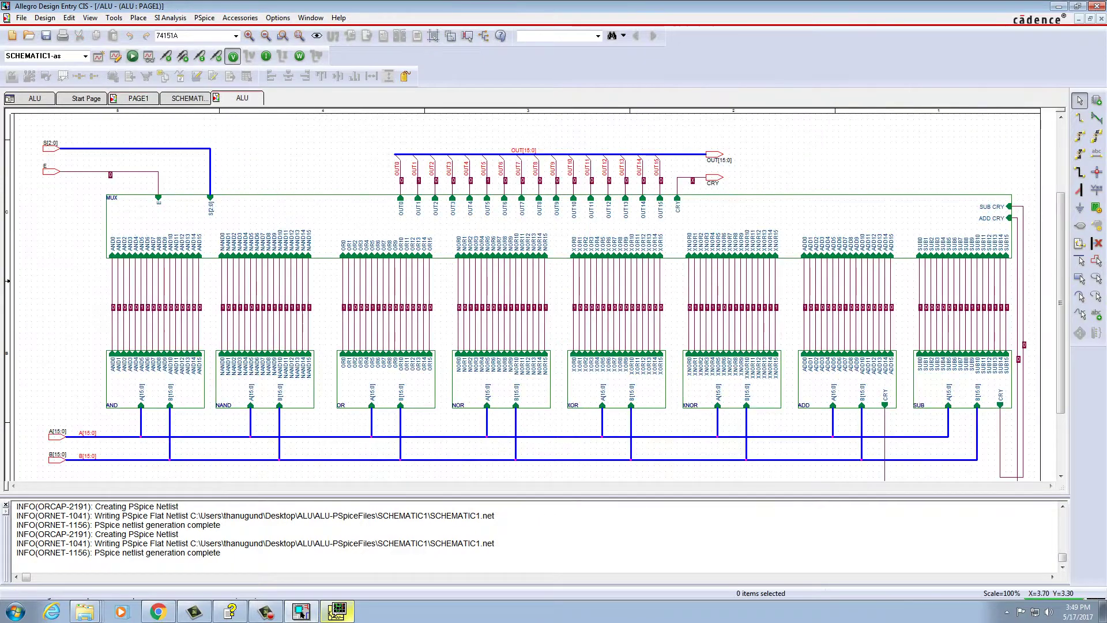
left_click(336, 611)
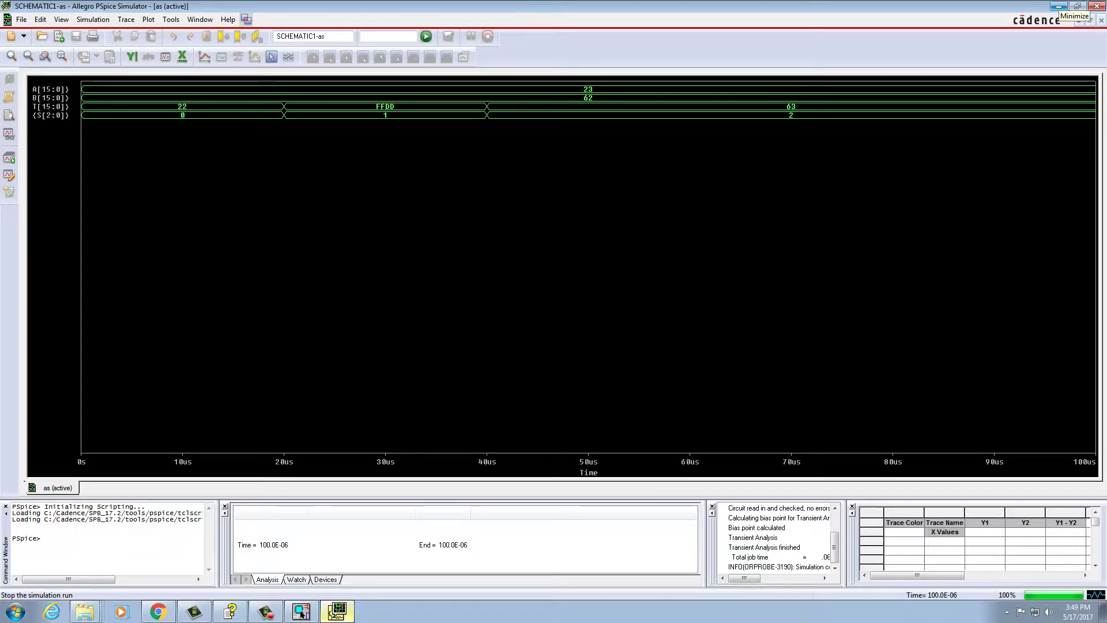
left_click(1058, 7)
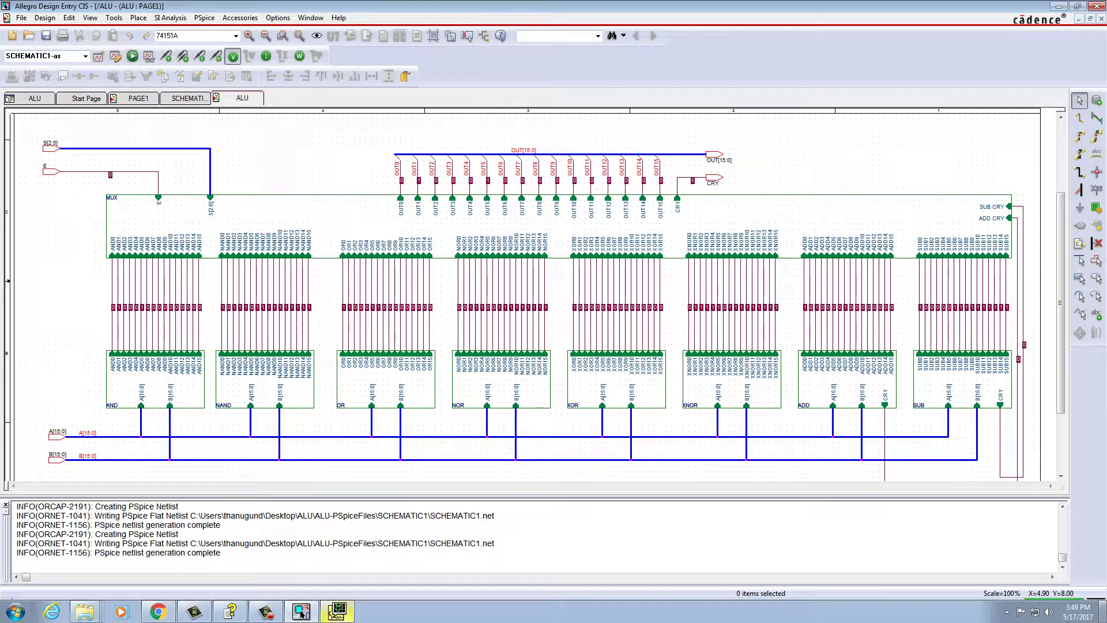
Open the finalexam project from the finalexam folder on the desktop.
left_click(1101, 611)
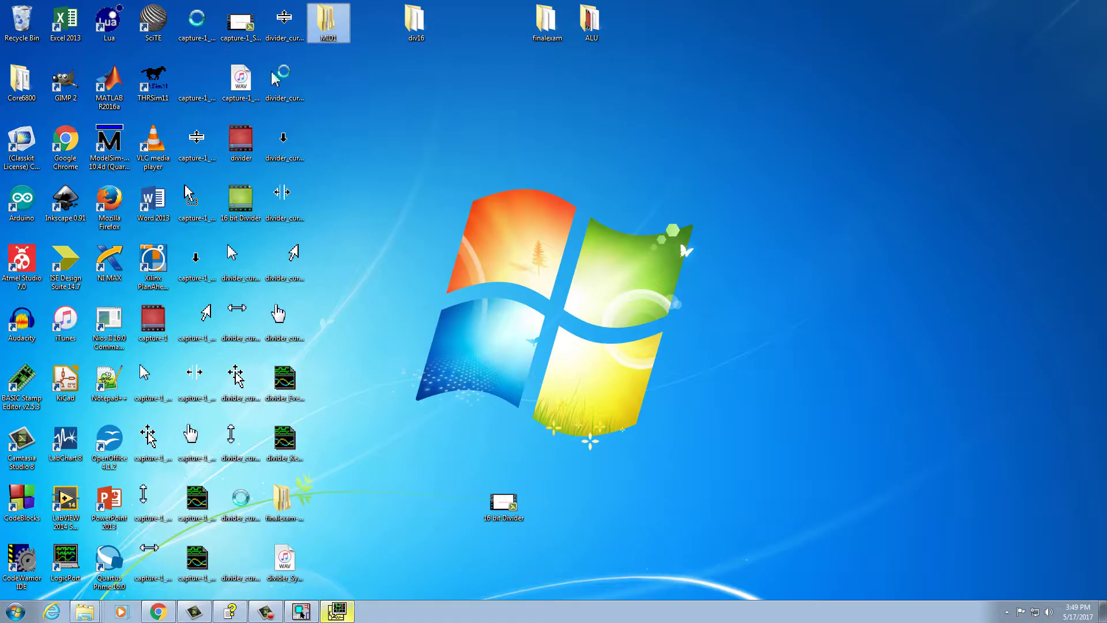
double_click(547, 23)
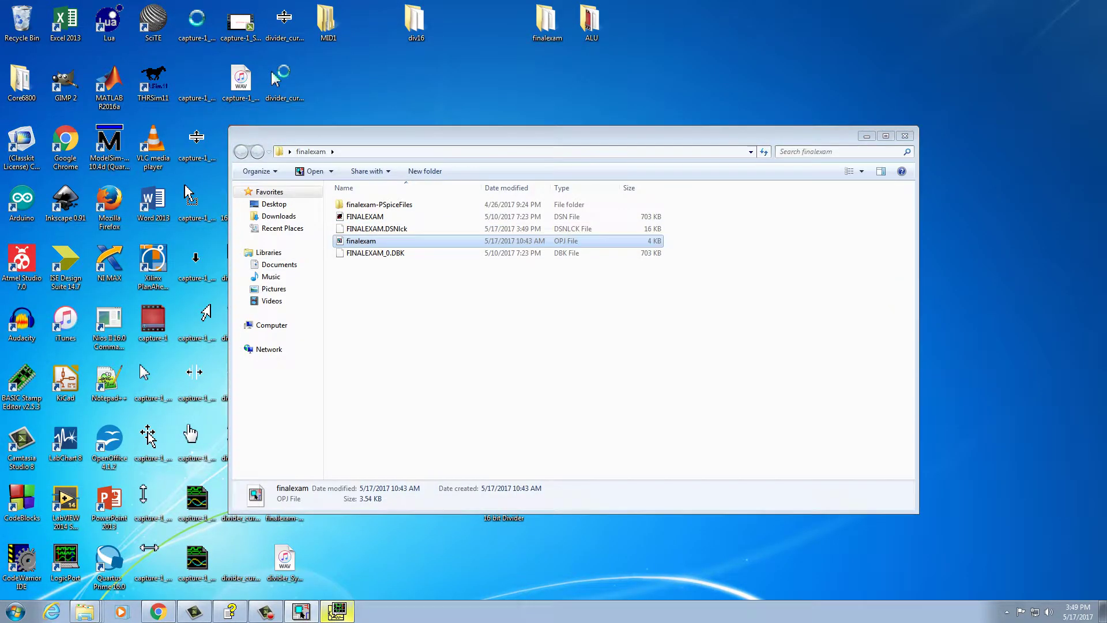
left_click(331, 613)
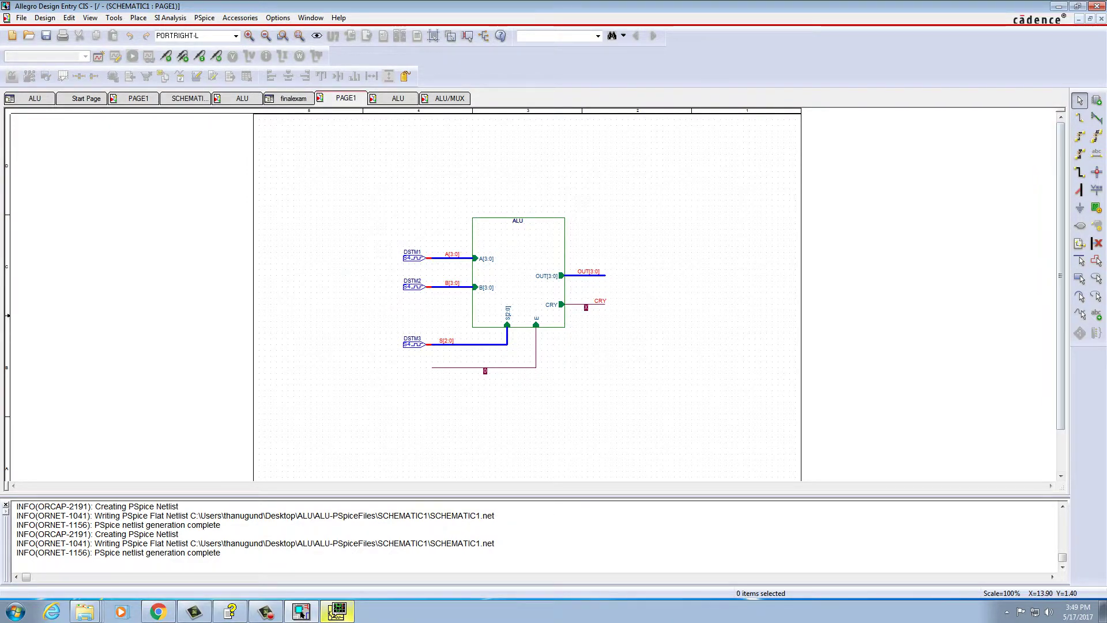
Place a STIM1 stimulus at the open end of the ALU's E input wire and open the ALU block's schematic.
type("p")
type("STIM16")
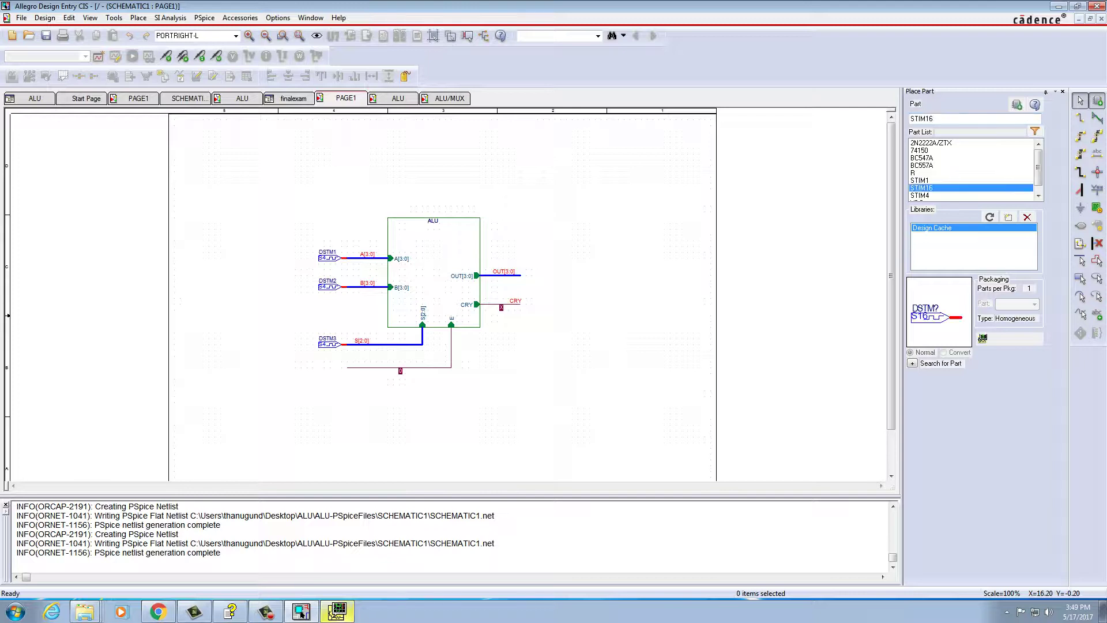
key("Return")
left_click(451, 298)
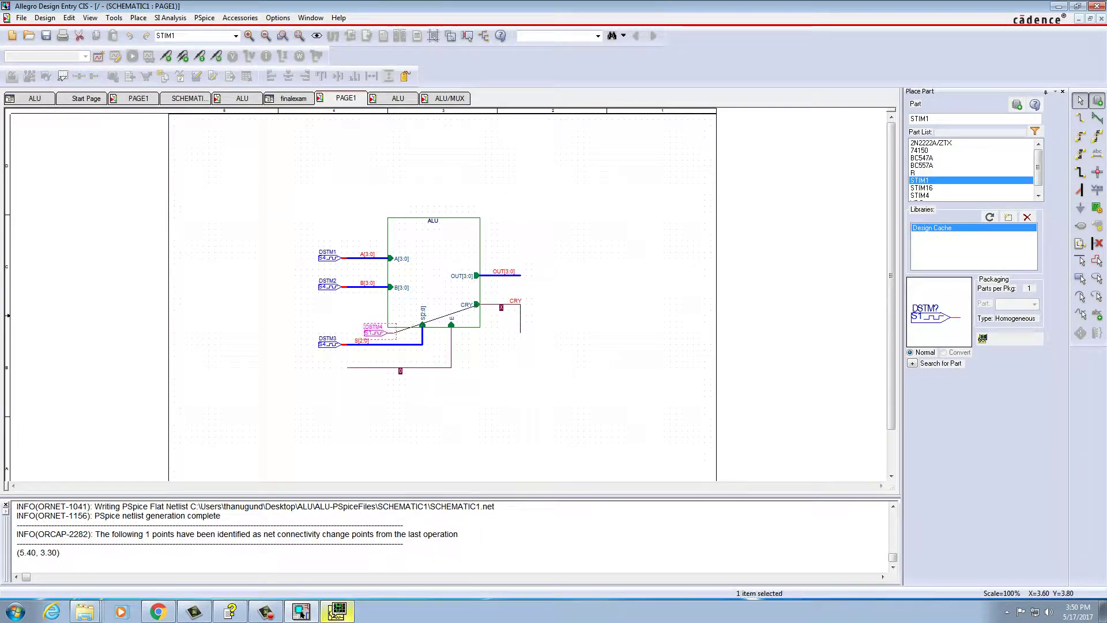
key("Escape")
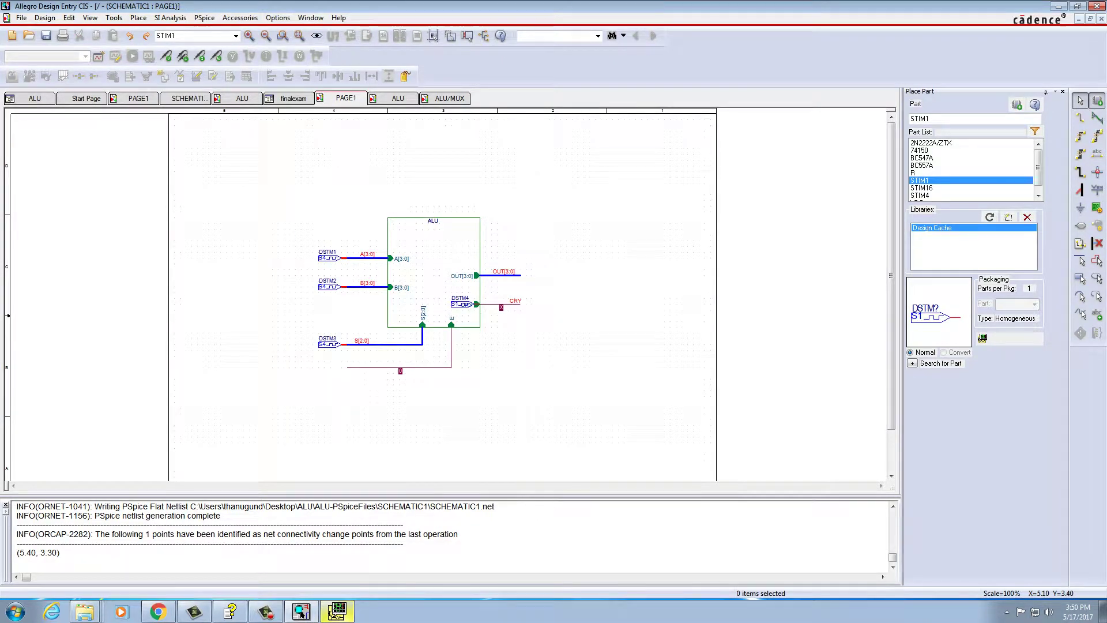
left_click(460, 304)
key("Delete")
key("ctrl+v")
left_click(318, 355)
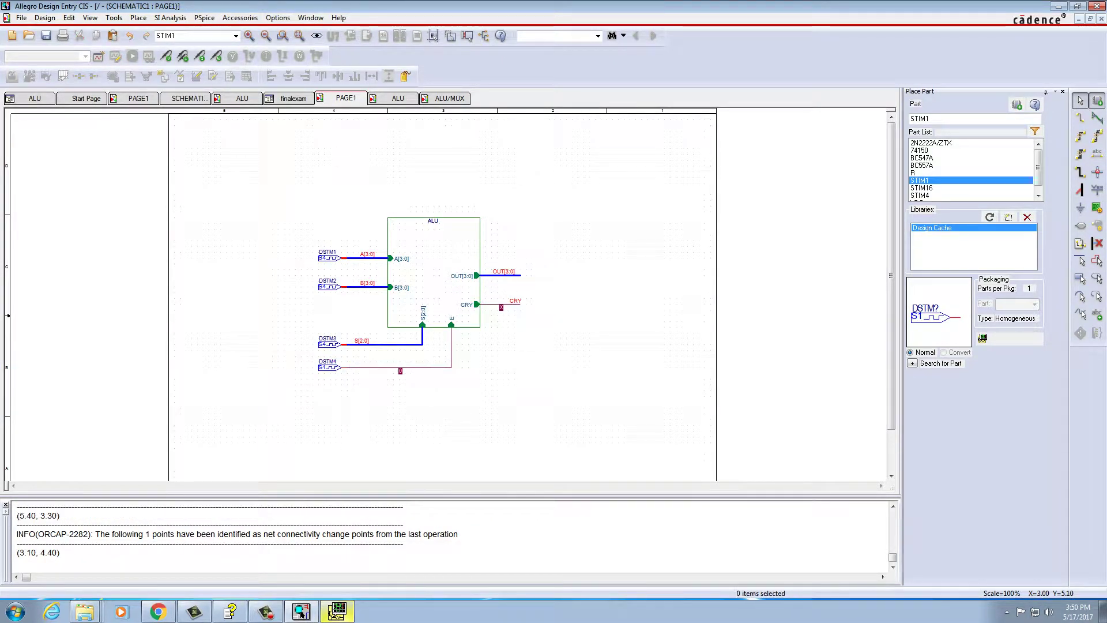
double_click(440, 290)
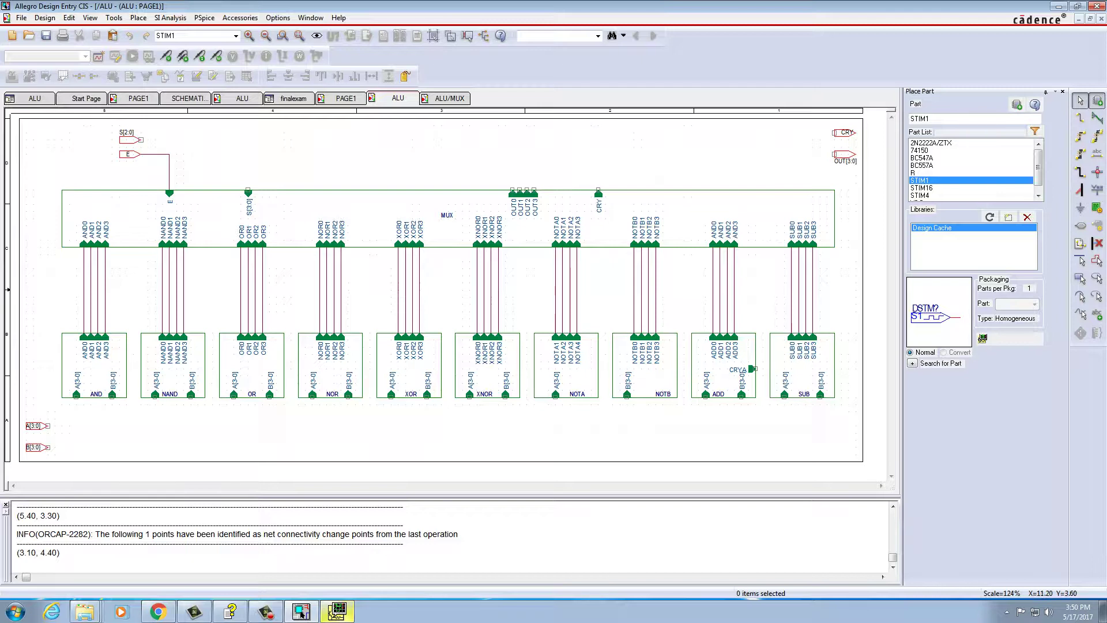
Open the finalexam project from the finalexam-2017-05-15T16-30 folder and maximize its top-level schematic page.
left_click(1102, 611)
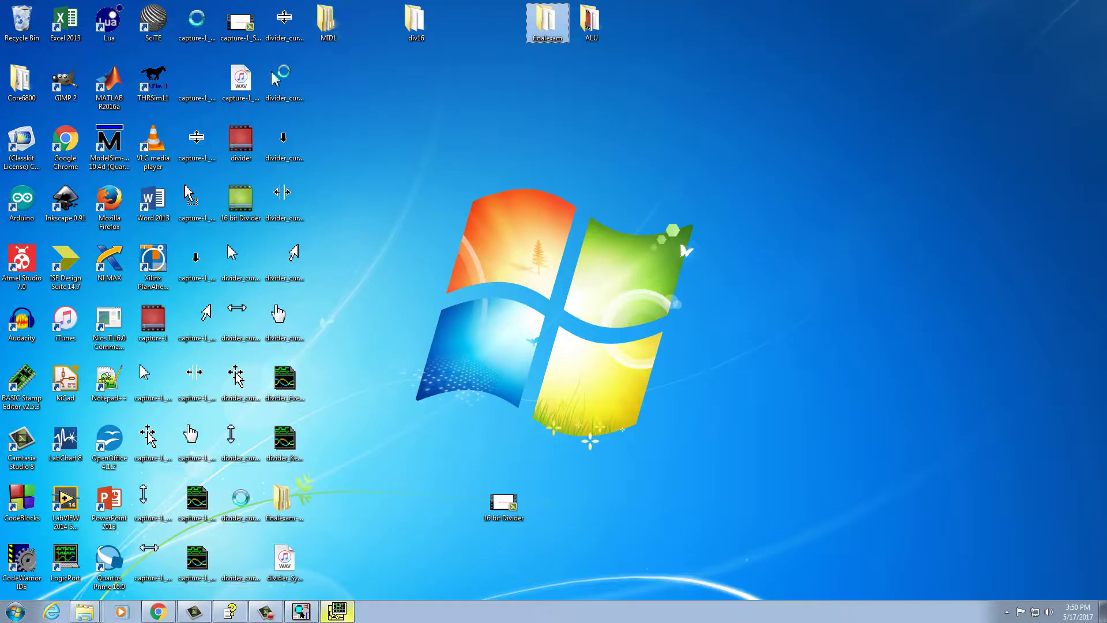
double_click(547, 23)
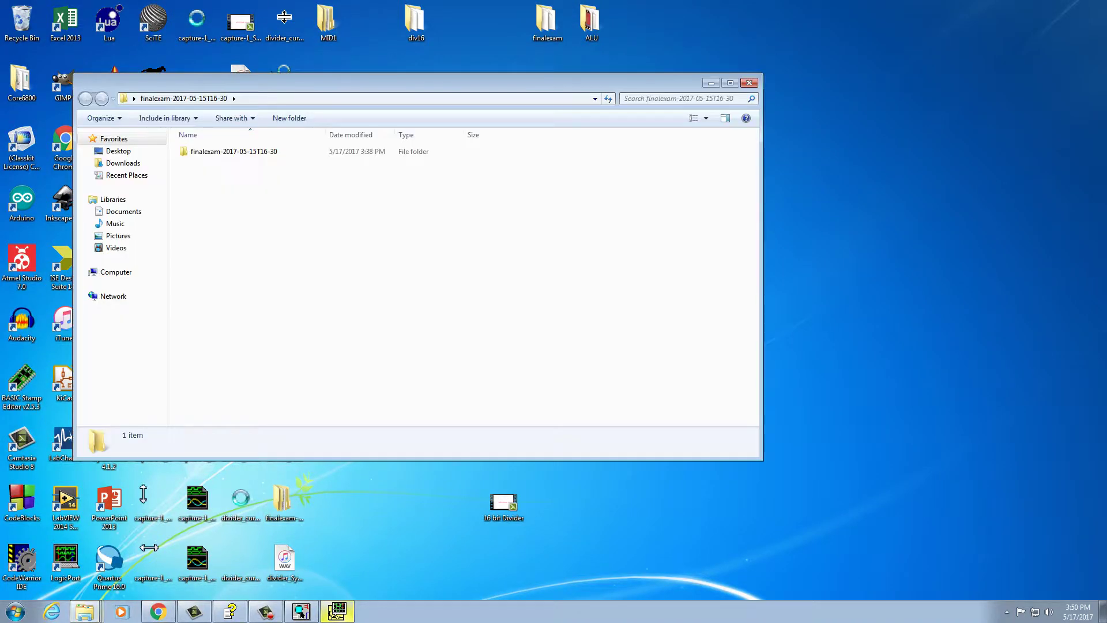
double_click(205, 176)
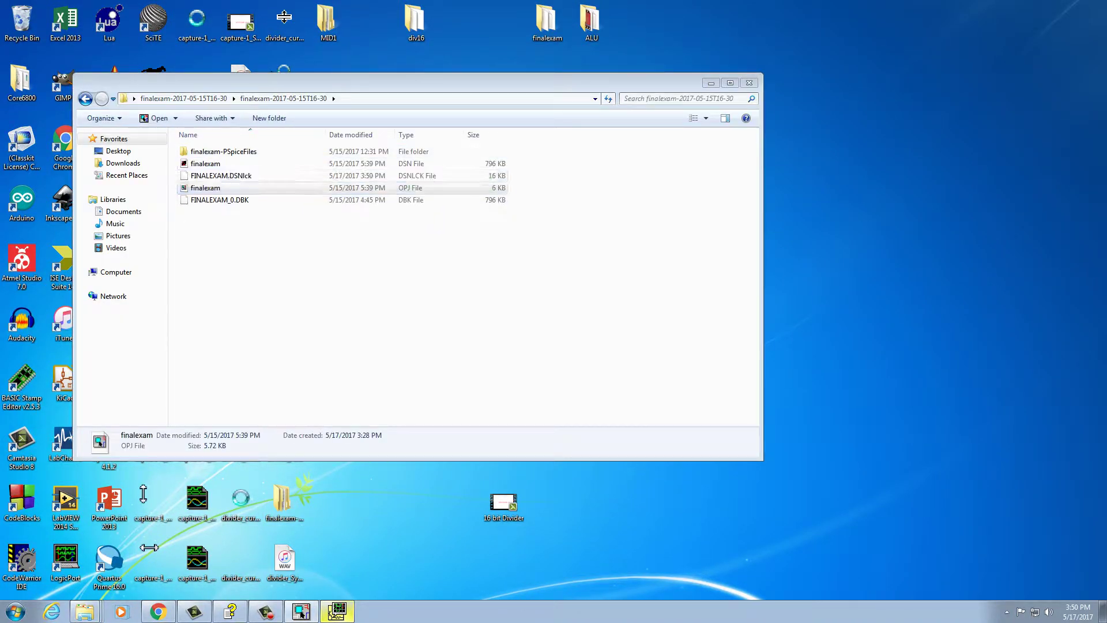
left_click(337, 611)
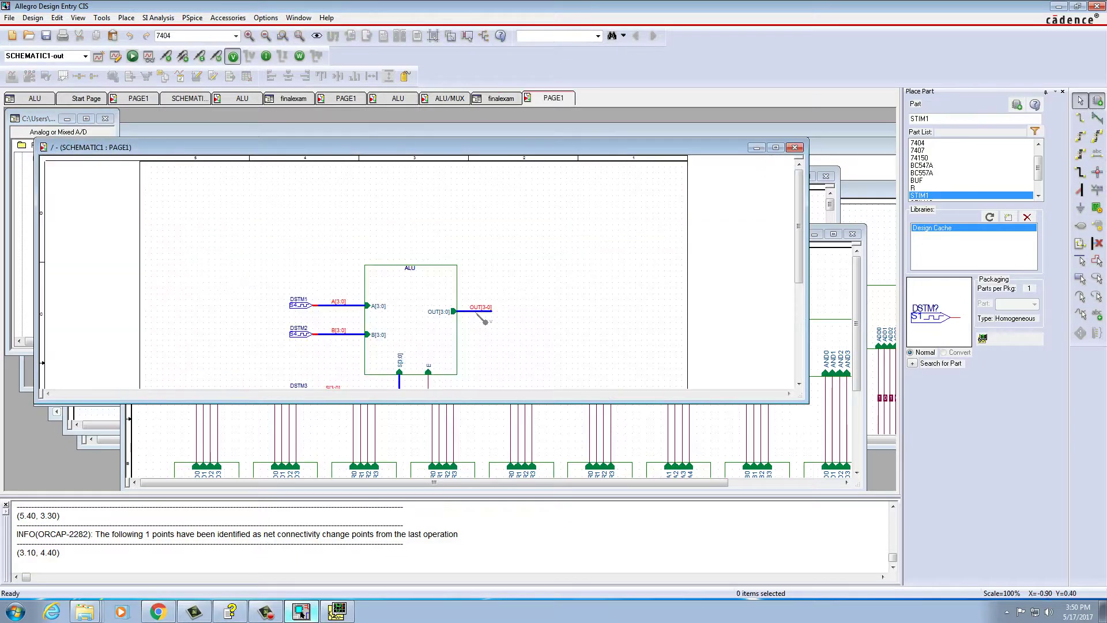
left_click(775, 147)
Descend into the ALU block and its AND sub-circuit to examine the transistor-level AND gates.
left_click(440, 272)
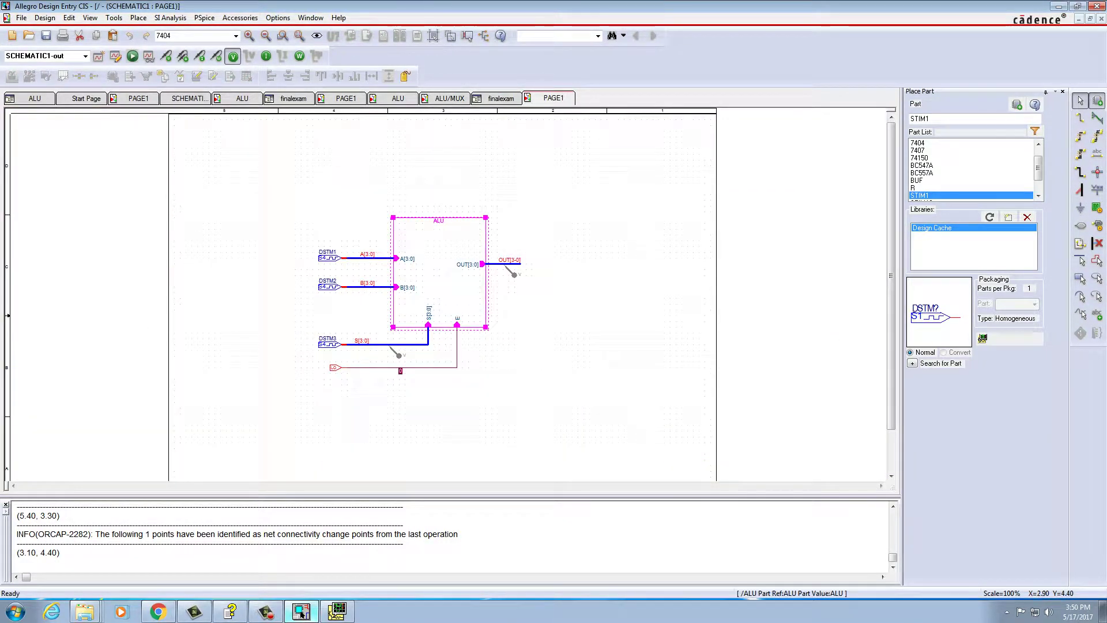
key("Escape")
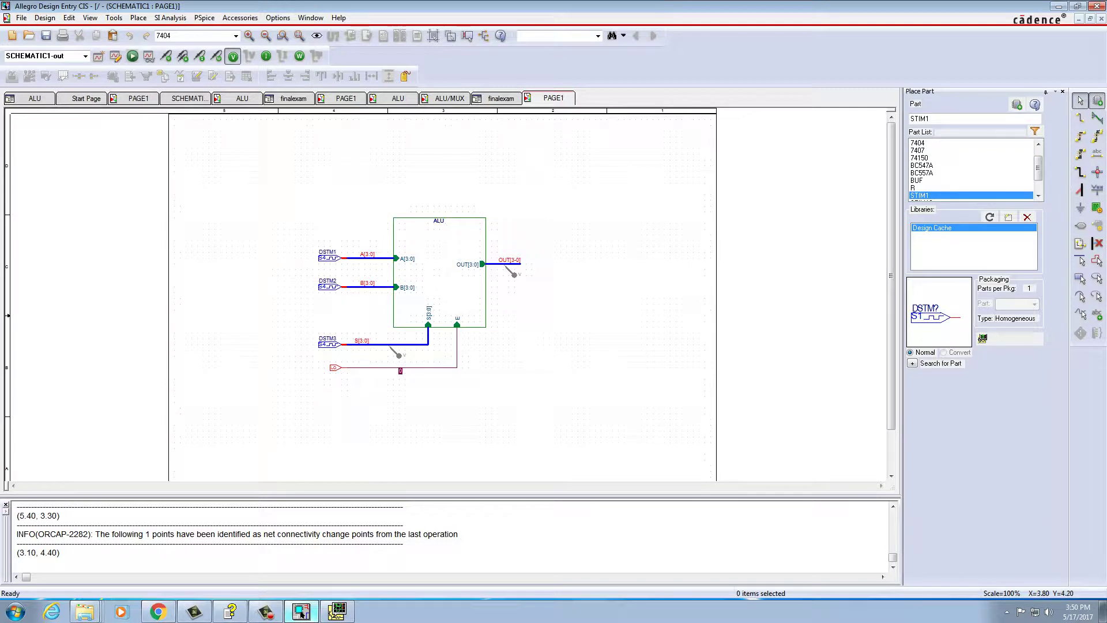
double_click(439, 264)
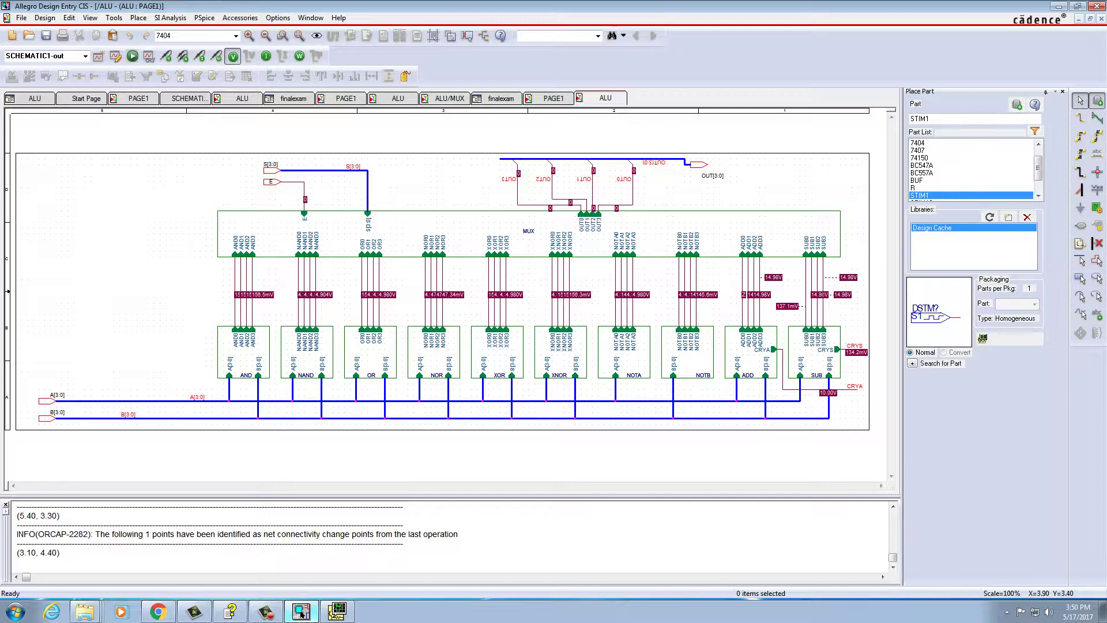
double_click(243, 352)
left_click_drag(272, 119, 492, 235)
left_click(267, 125)
left_click_drag(267, 125, 497, 239)
left_click(497, 237)
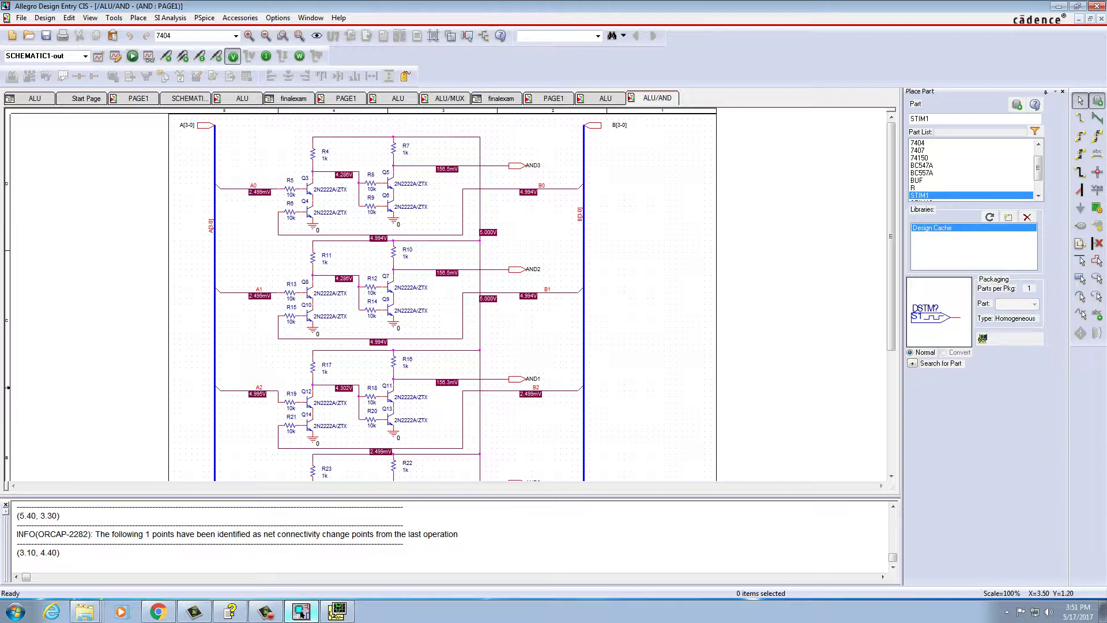
Open the ALU's NAND block and select the NAND3 gate's components to examine the circuit.
scroll(403, 297, "down", 2)
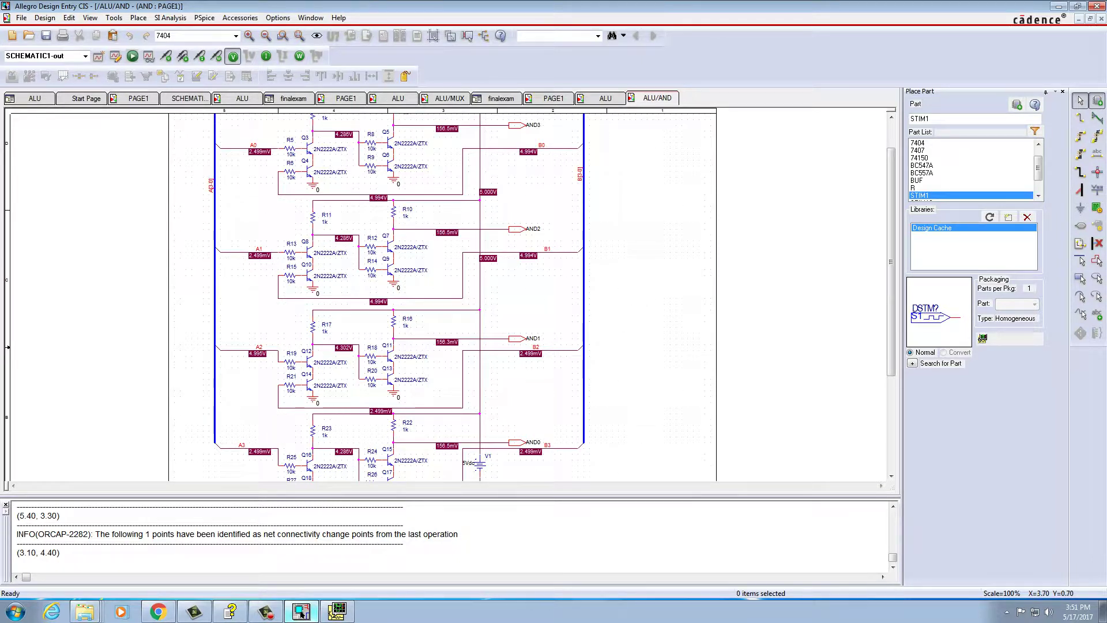
left_click(604, 98)
double_click(306, 351)
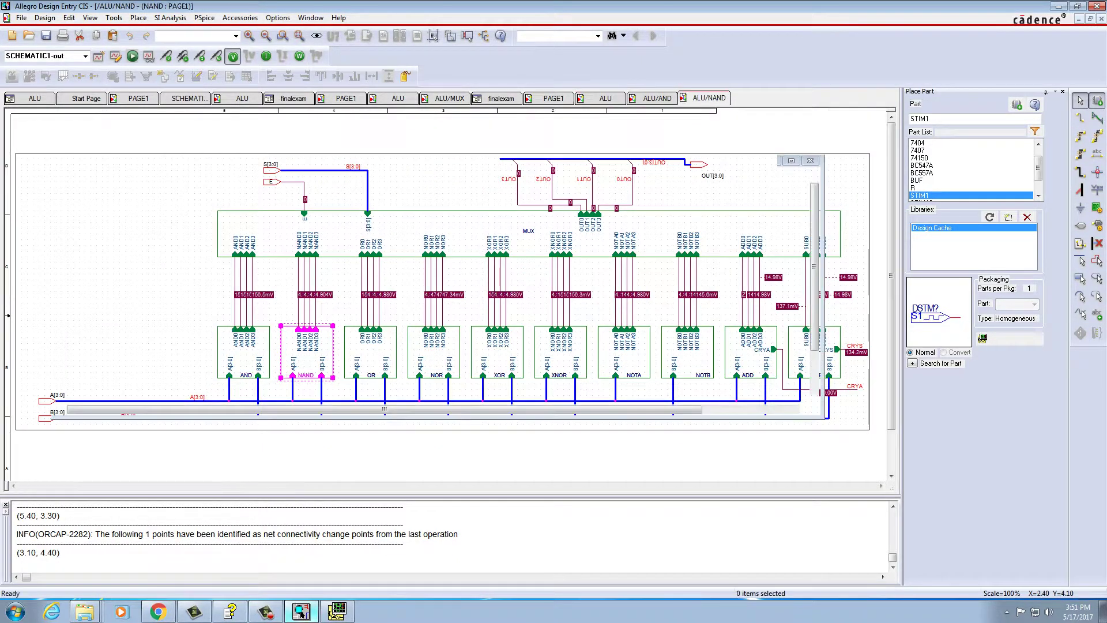
left_click_drag(375, 120, 599, 226)
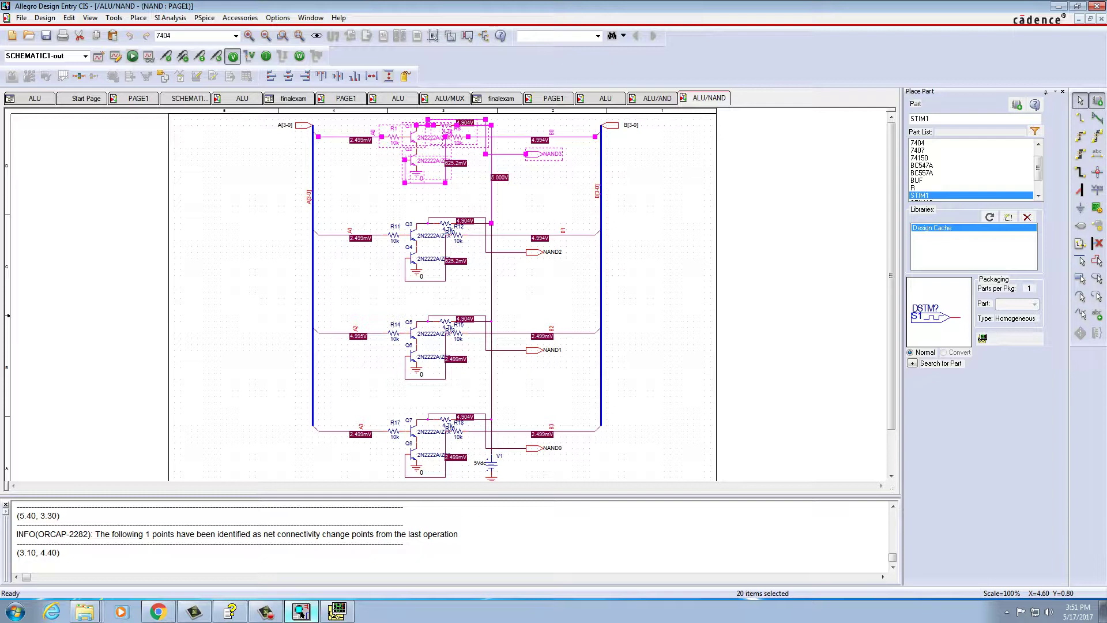
key("Escape")
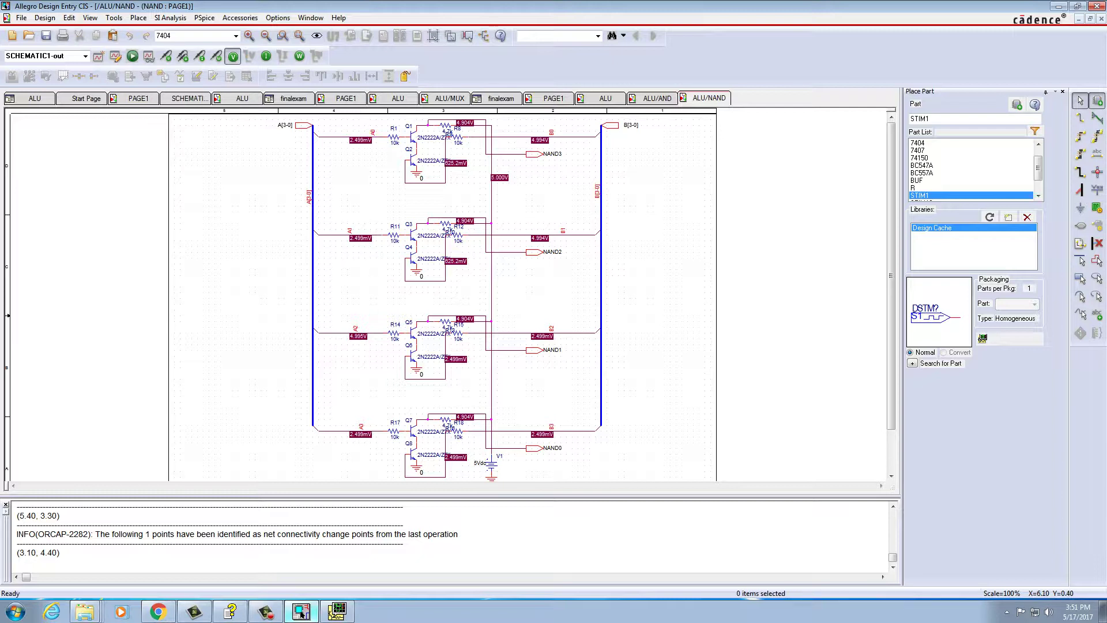
left_click(520, 137)
left_click(497, 154)
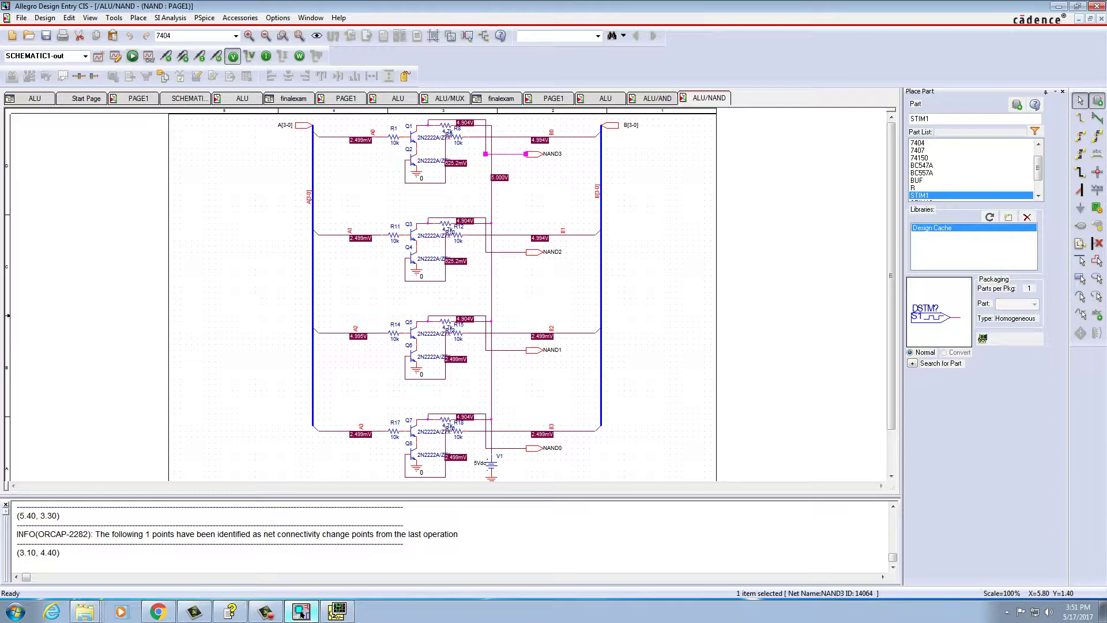
left_click_drag(370, 120, 539, 194)
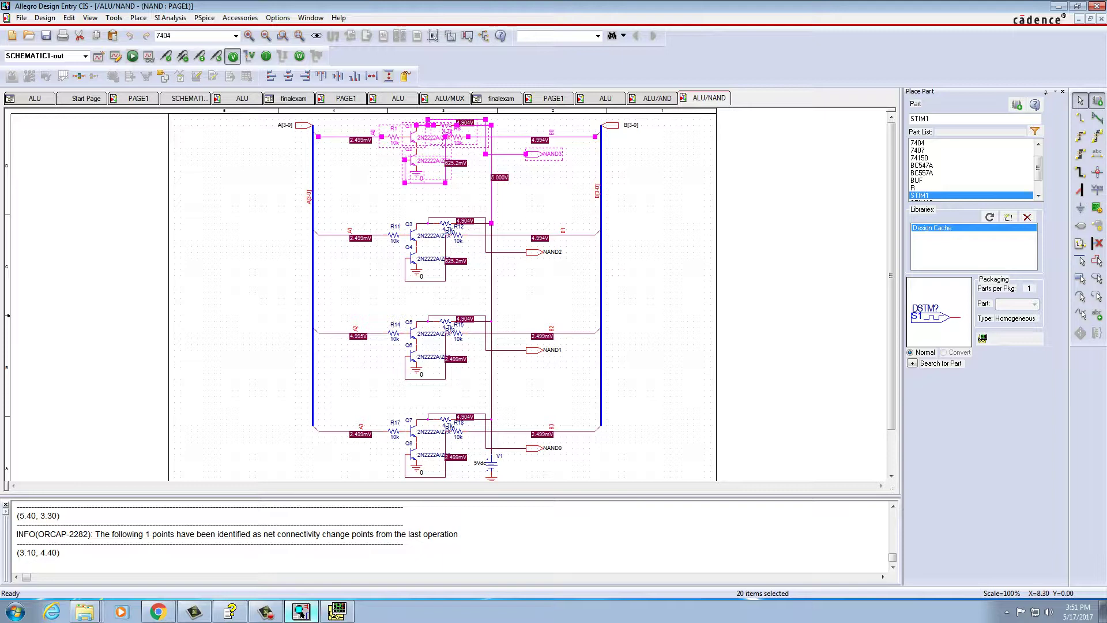
Open the ALU's OR block and highlight the OR3 gate's components and its B0 input wire for inspection.
left_click(605, 98)
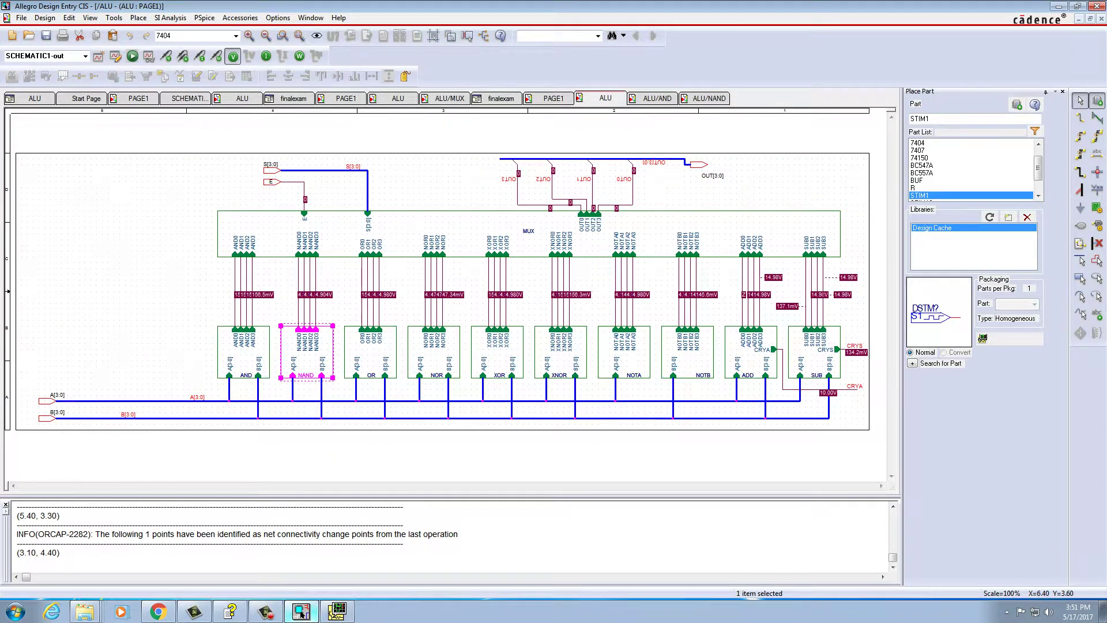
double_click(381, 358)
left_click_drag(277, 119, 623, 229)
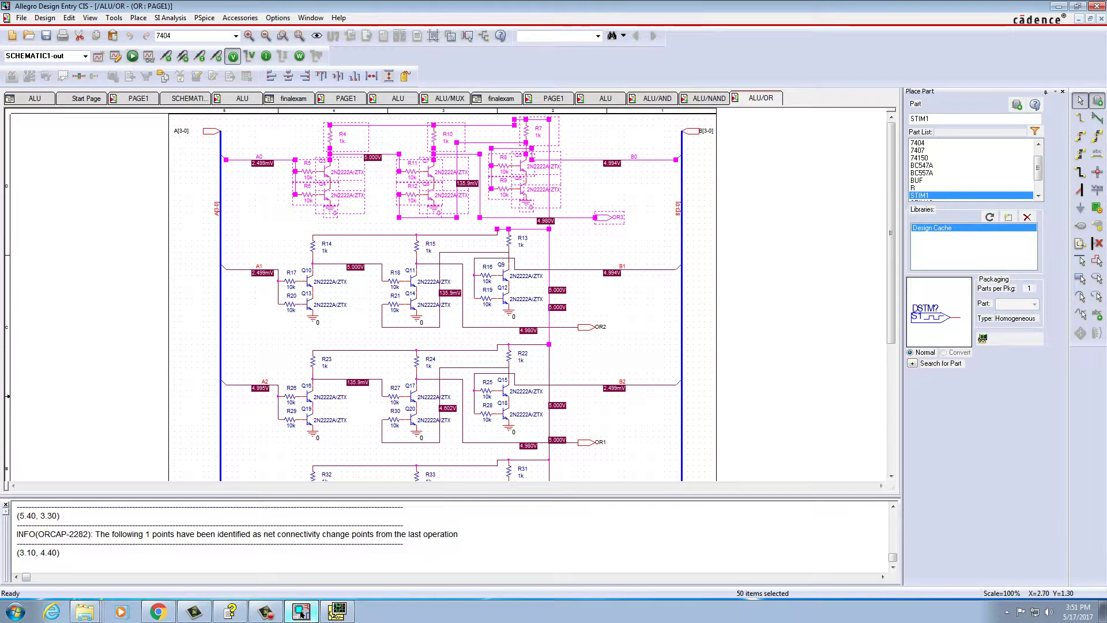
key("Escape")
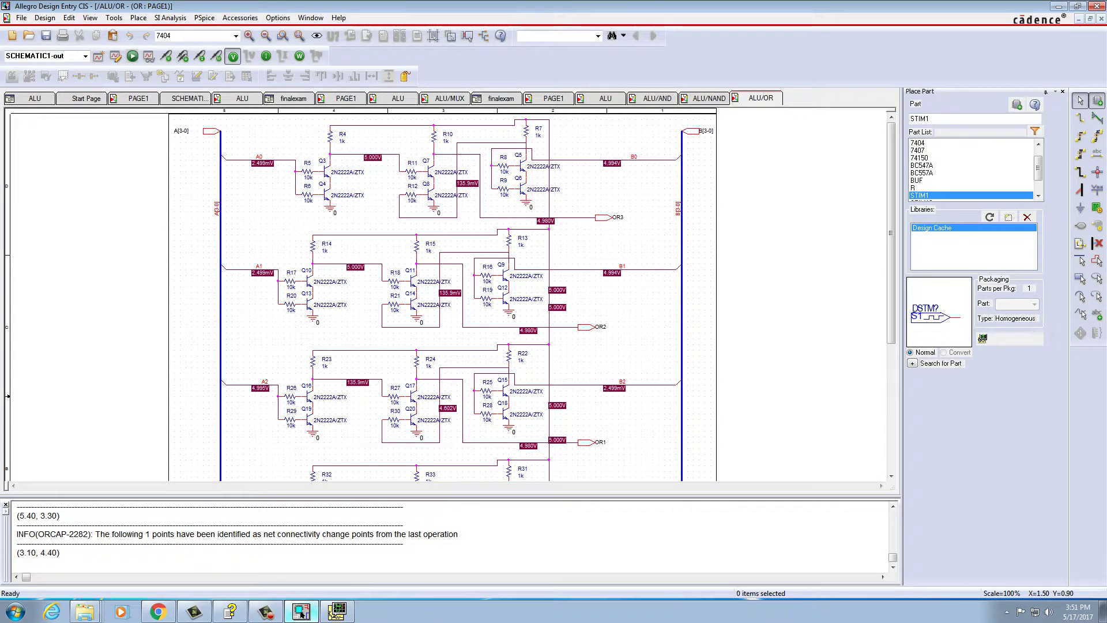
left_click(653, 160)
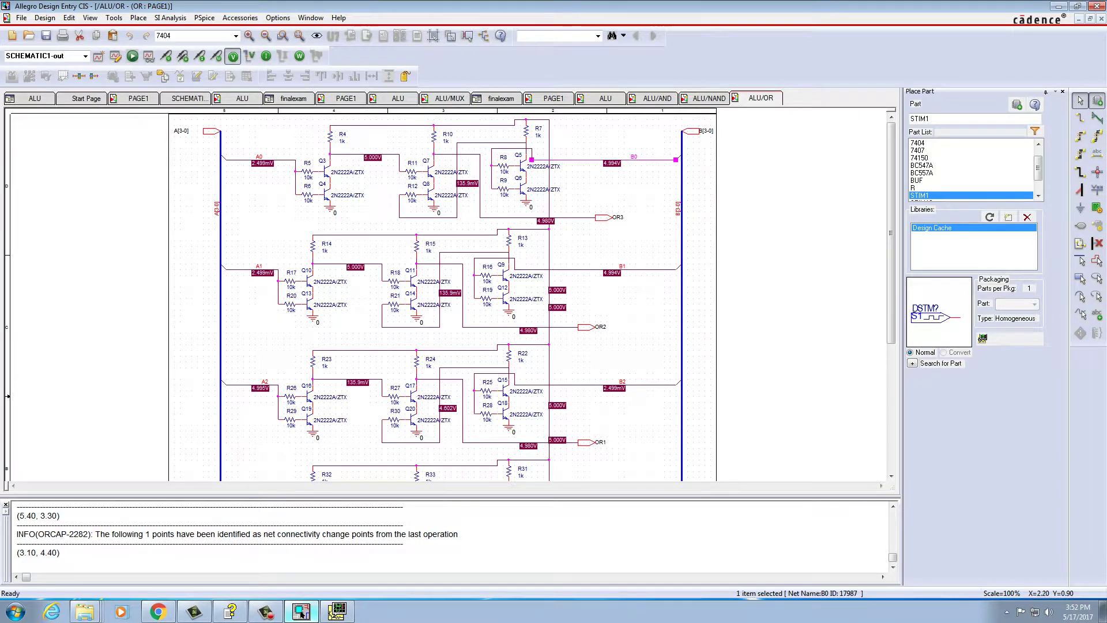
left_click(266, 164)
key("Escape")
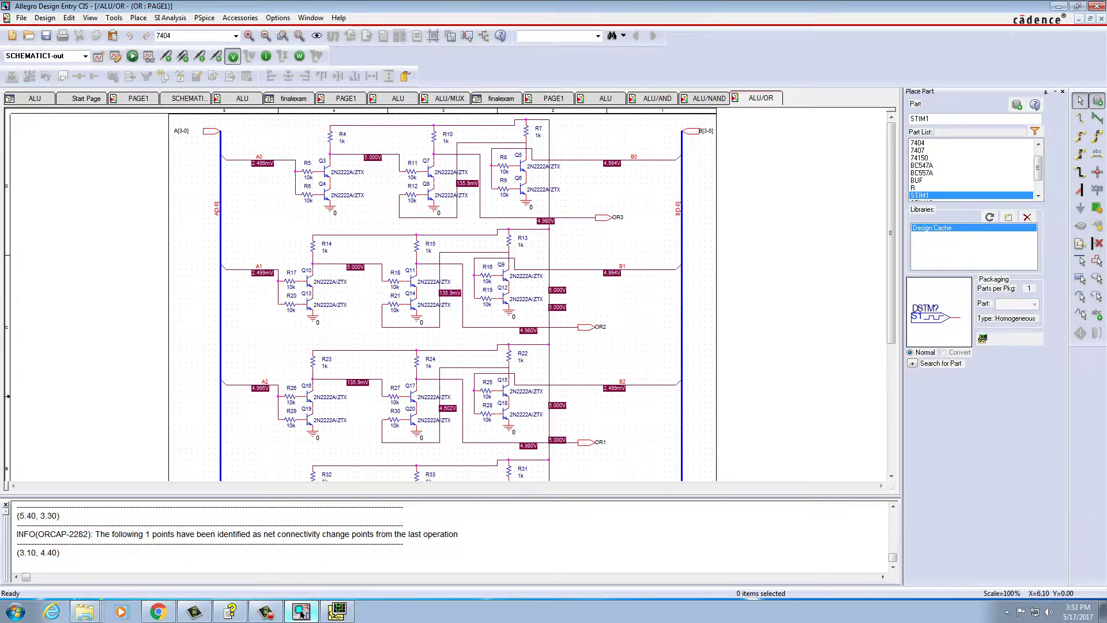
Open the ALU's NOR block and highlight the NOR3 gate's transistor circuit for inspection.
left_click(604, 98)
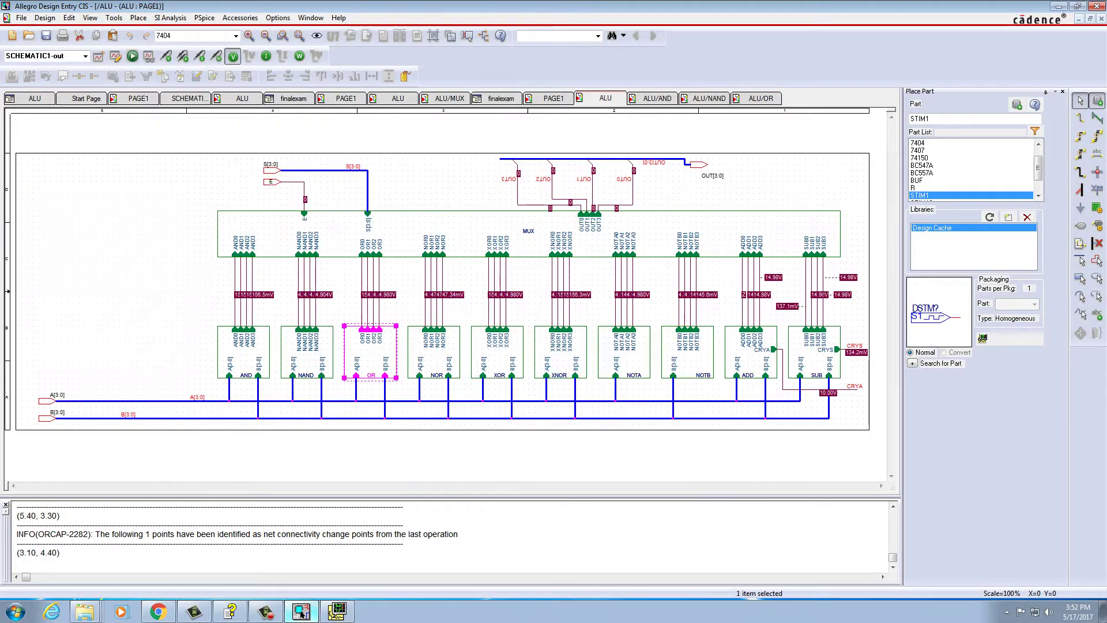
double_click(436, 354)
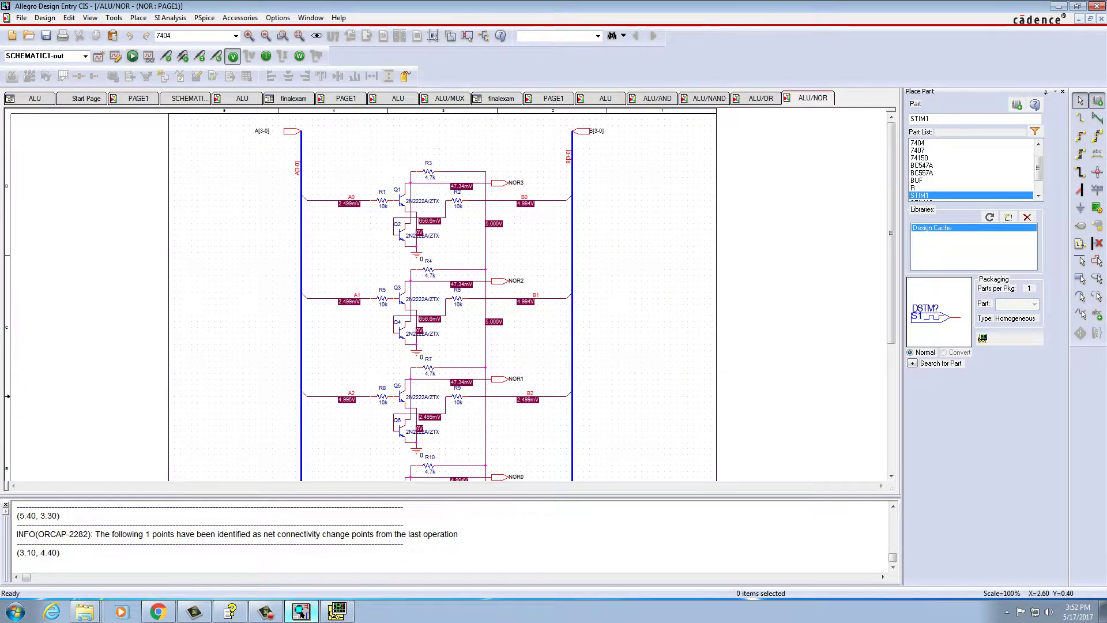
left_click_drag(347, 142, 538, 258)
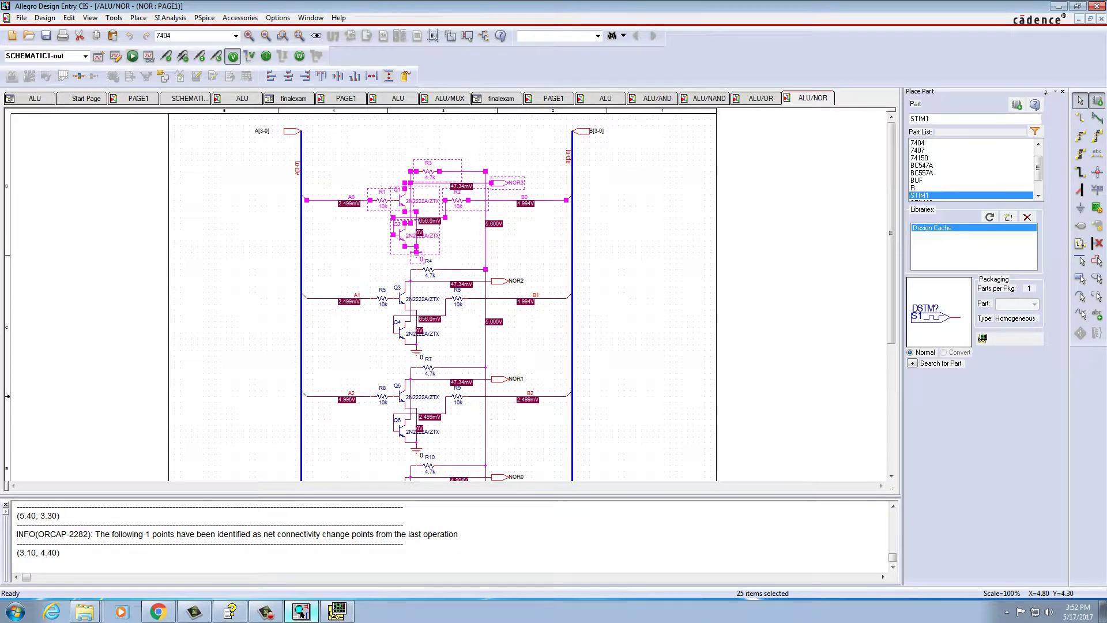
key("Escape")
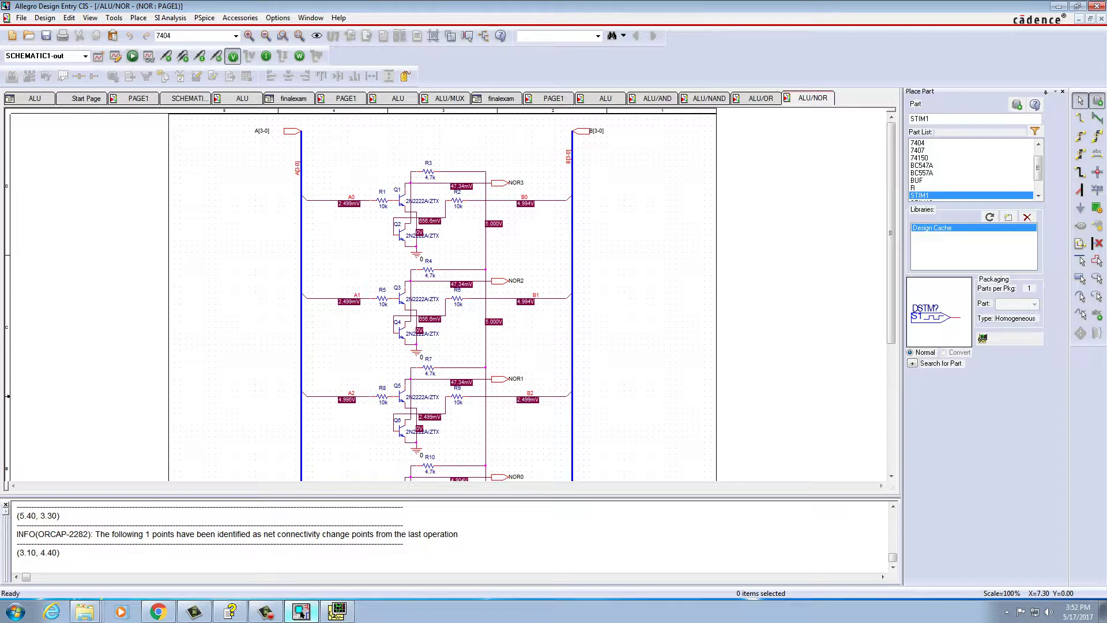
Open the ALU's XOR block and highlight the XOR3 gate's transistor circuit for inspection.
left_click(604, 98)
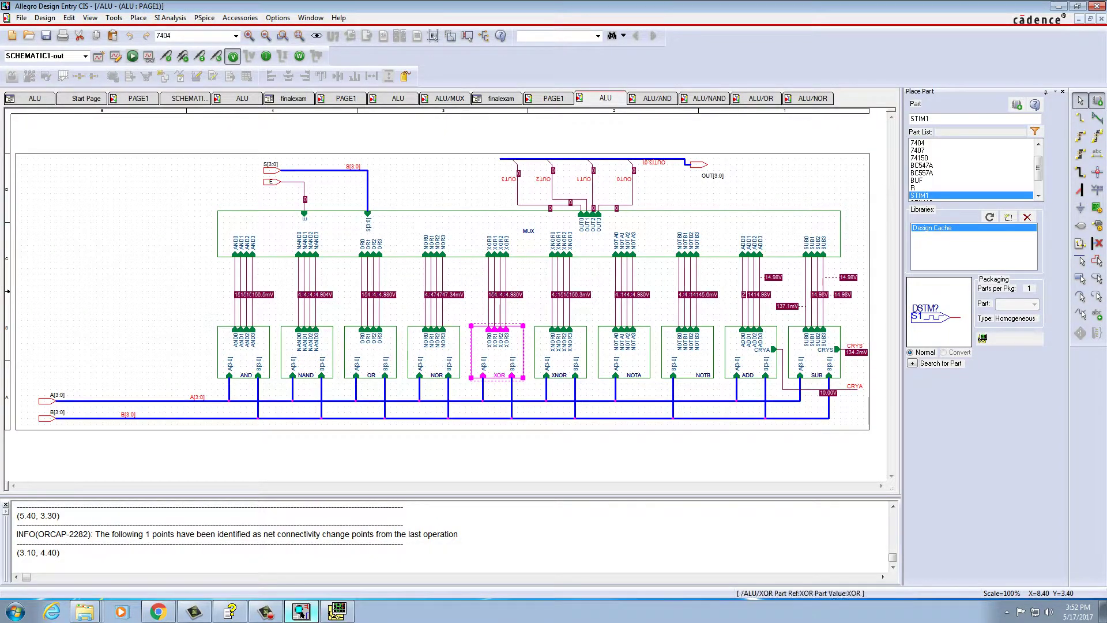
double_click(505, 346)
left_click_drag(149, 113, 586, 321)
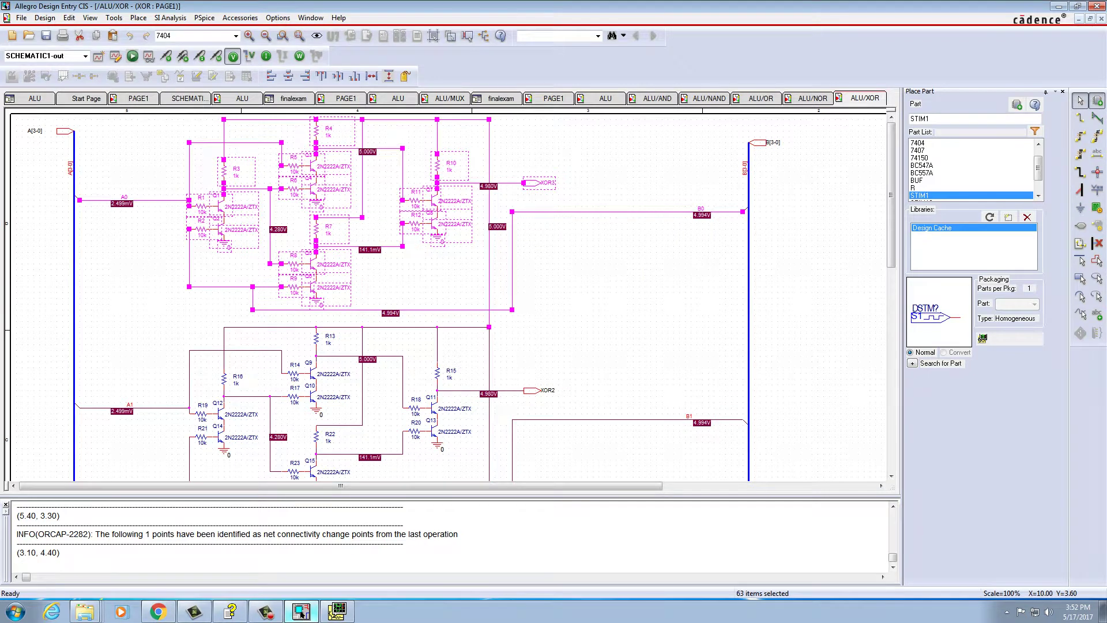
left_click(599, 304)
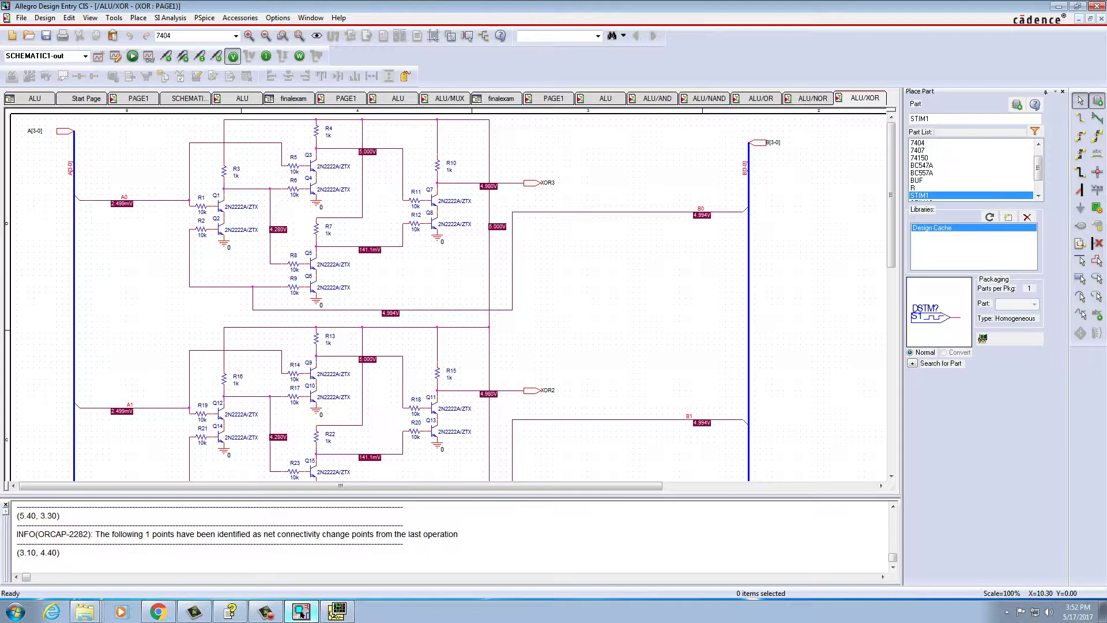
Open the ALU's XNOR block and examine its XNOR3 and XNOR2 gate circuits.
left_click(605, 98)
double_click(562, 357)
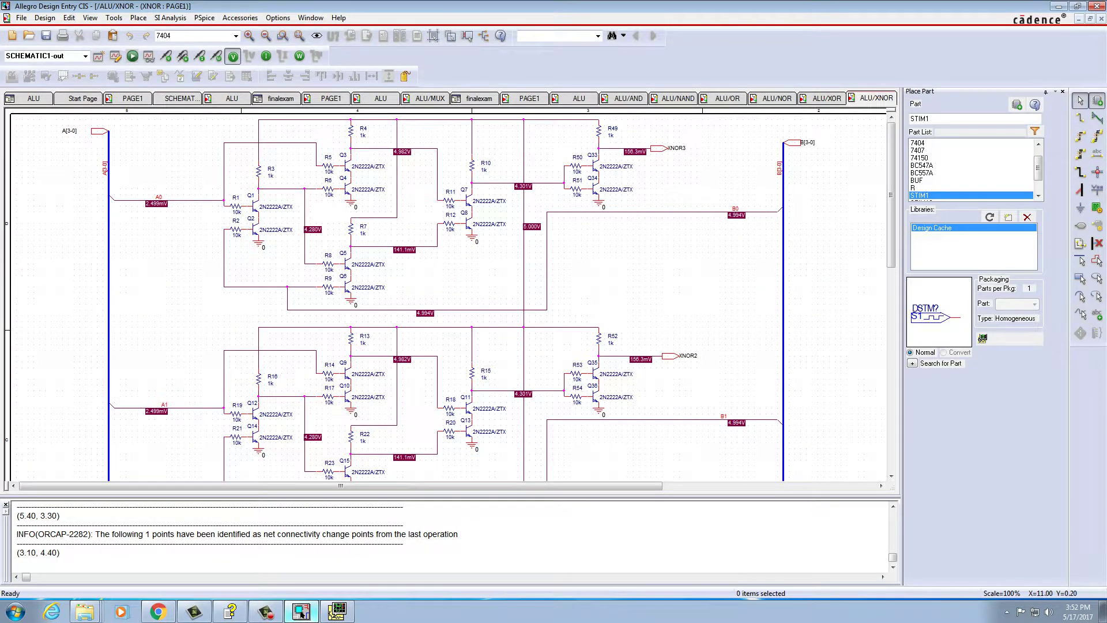
left_click_drag(166, 114, 679, 322)
left_click(604, 246)
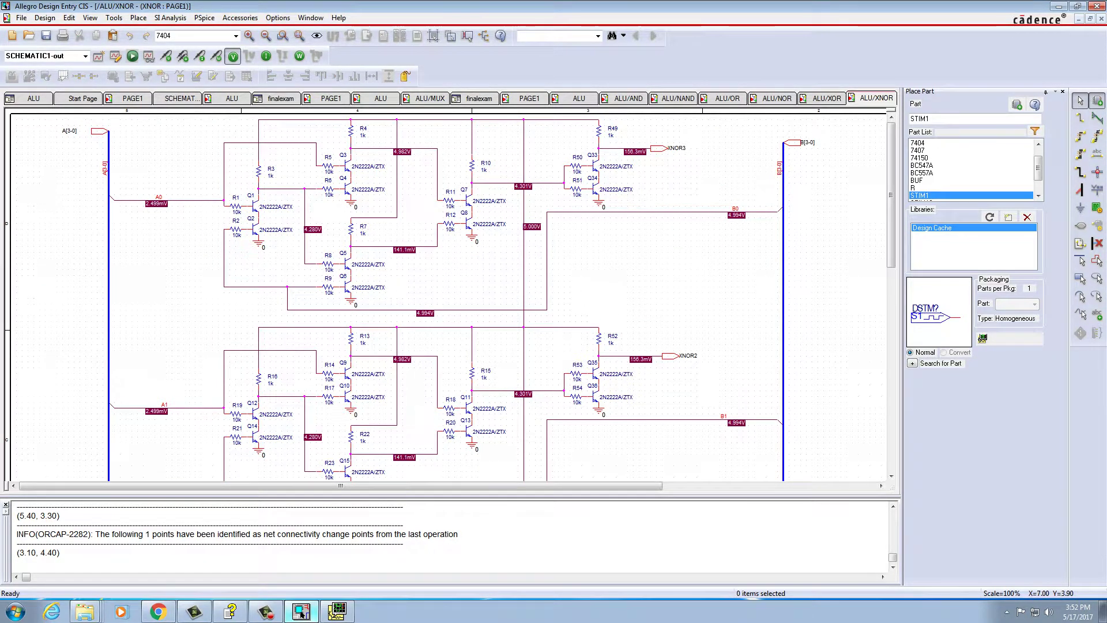
scroll(448, 296, "down", 1)
scroll(449, 297, "down", 2)
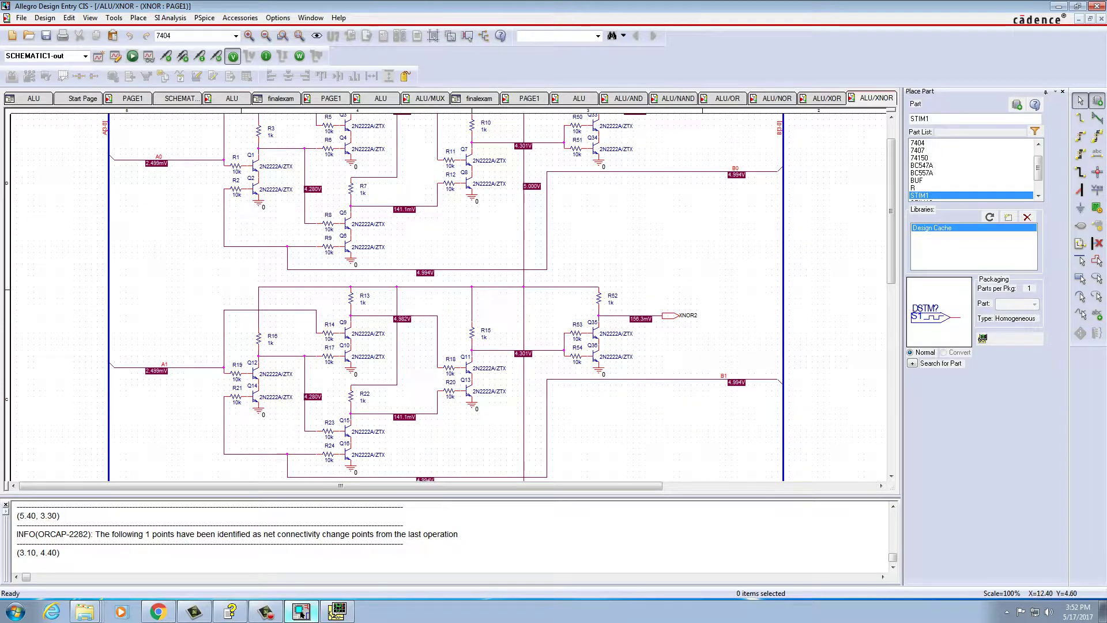
left_click(624, 98)
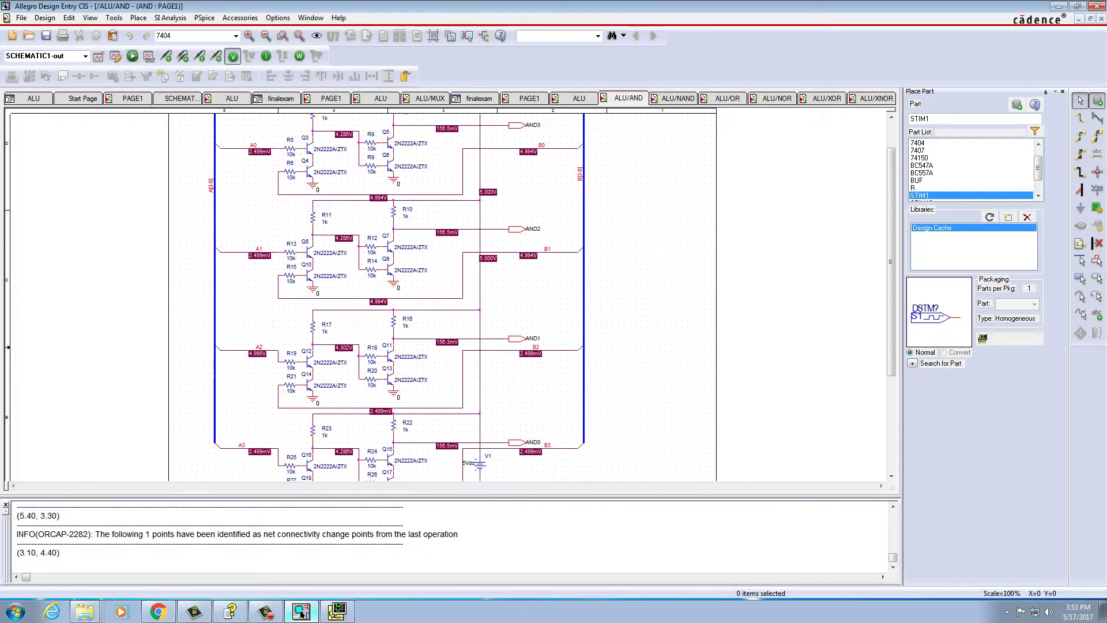
Open the ALU's NOTA block and highlight the inverter circuit driving the NOTA3 output.
left_click(578, 98)
double_click(627, 355)
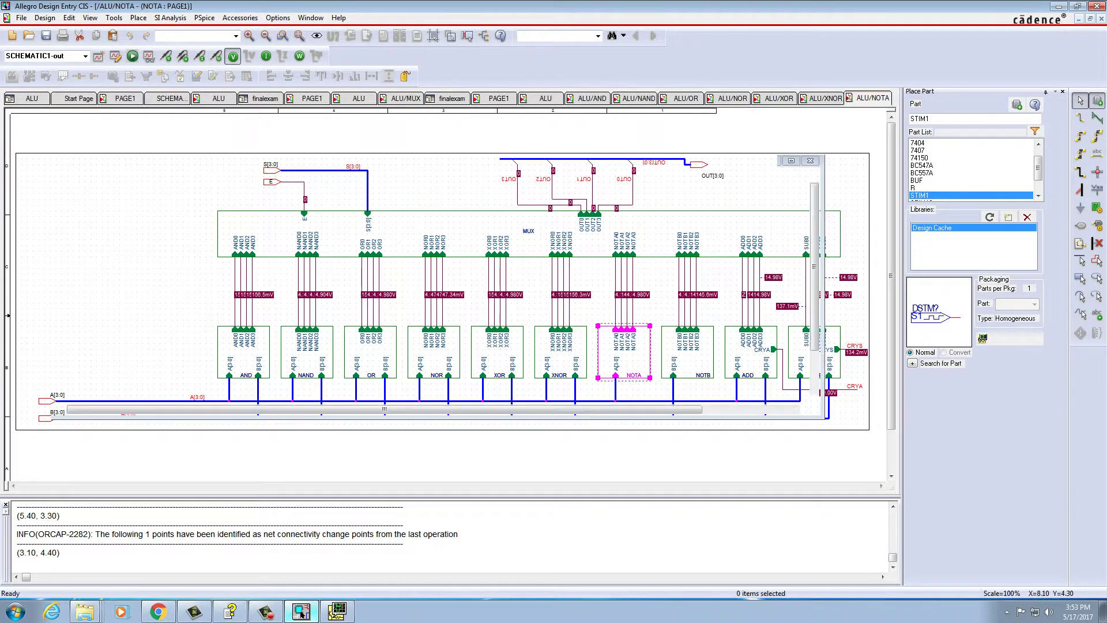
left_click_drag(363, 113, 579, 221)
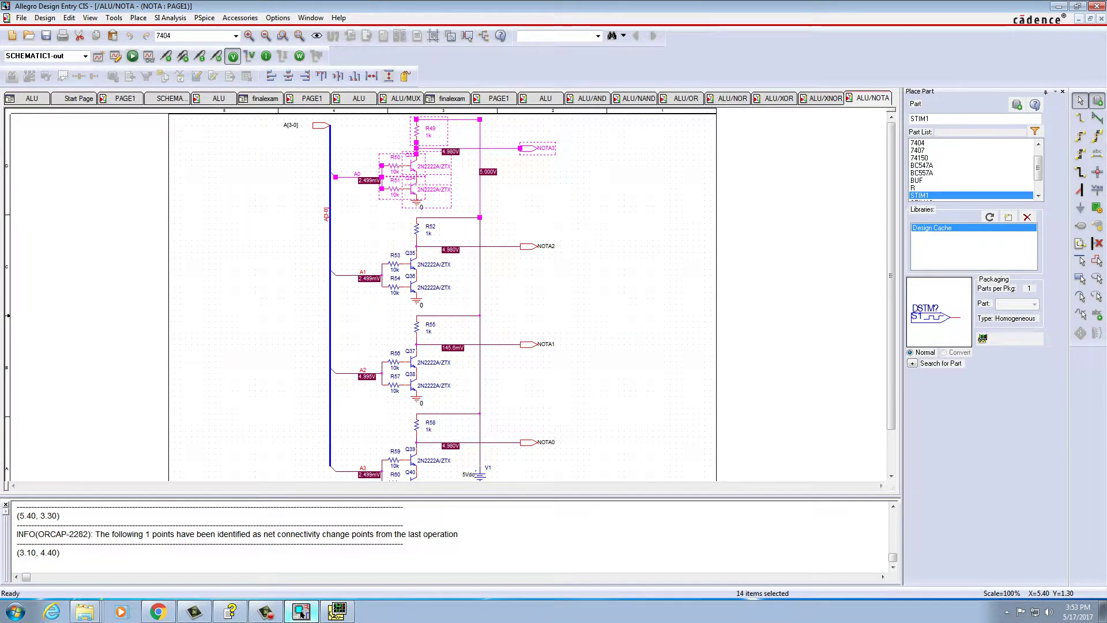
left_click(549, 188)
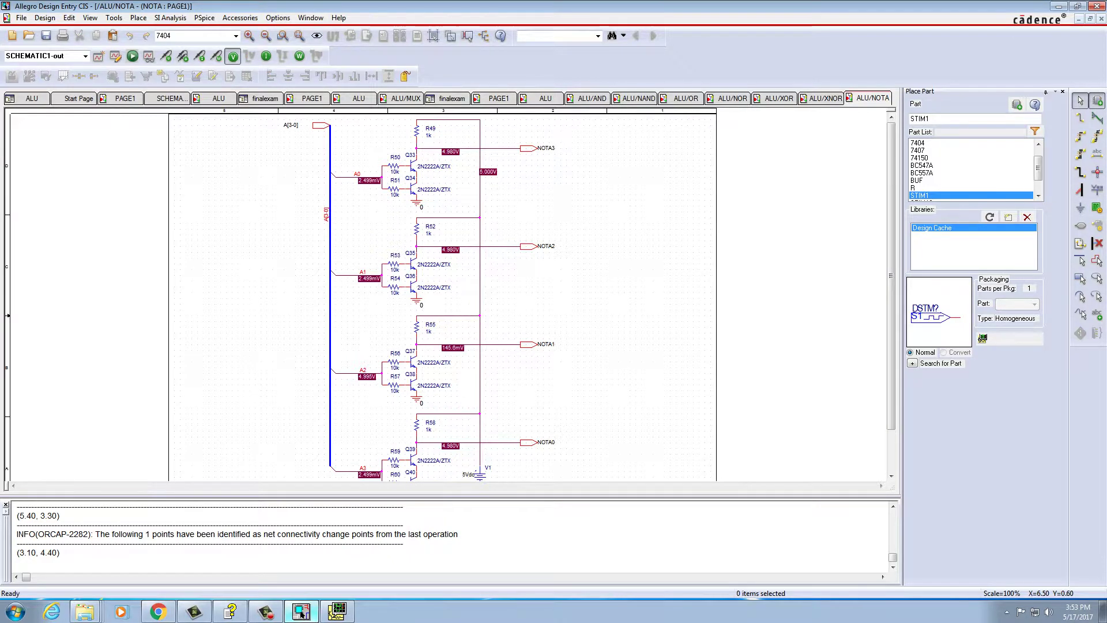
Open the ALU's NOTB block to view its inverters, and return to the parent ALU schematic.
left_click(539, 98)
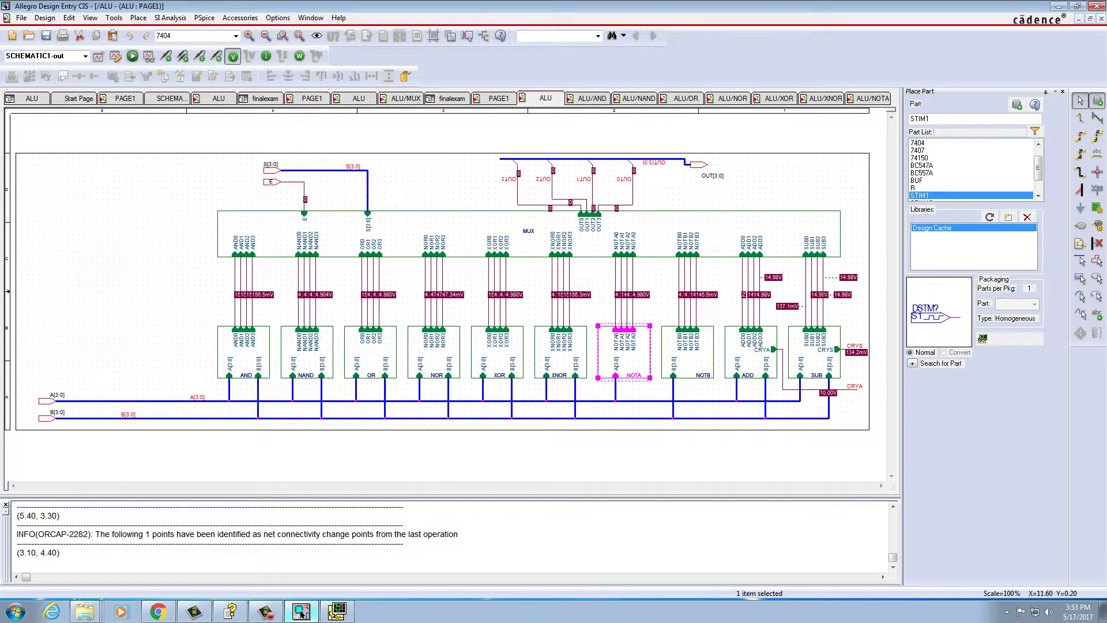
double_click(688, 352)
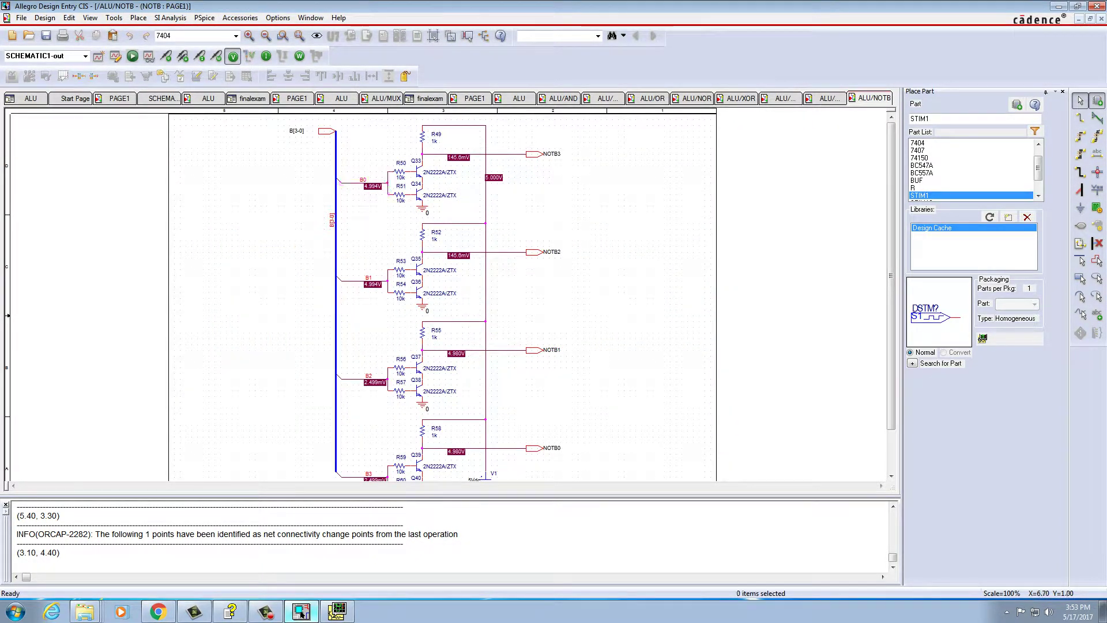
key("shift+a")
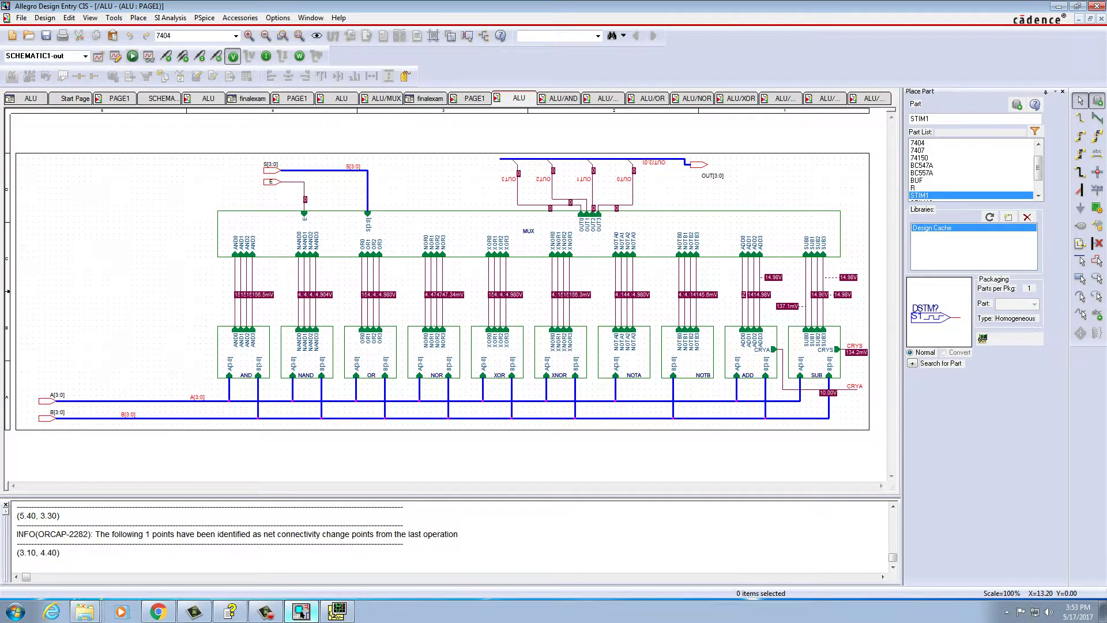
Open the ALU's ADD block, examine its first adder stage, and open the properties of its DSTM1 stimulus.
double_click(754, 349)
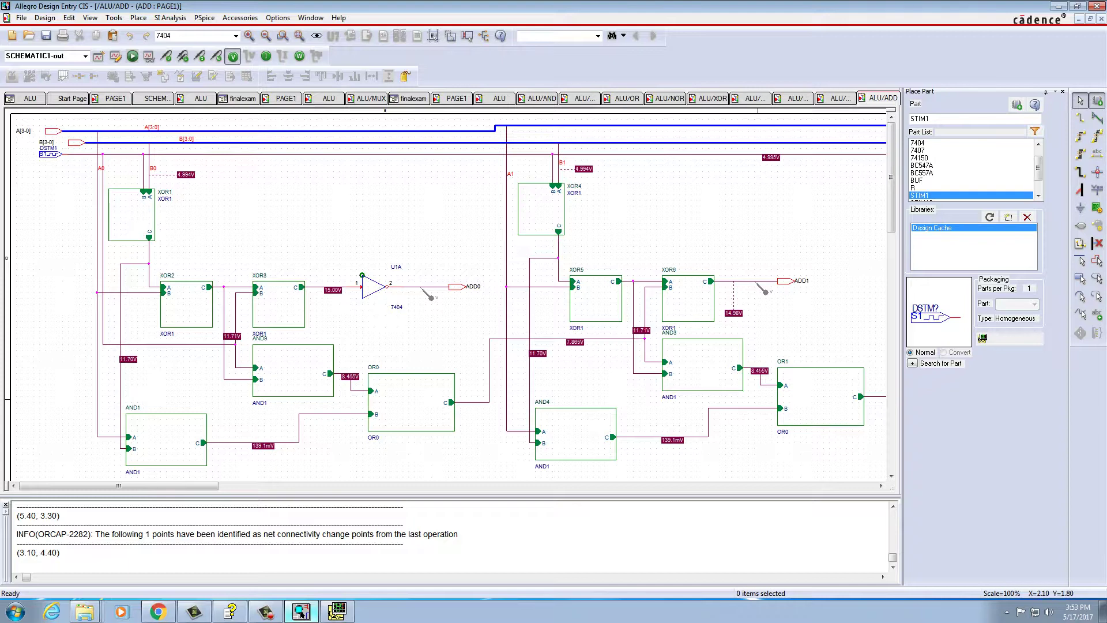
left_click(132, 223)
left_click(270, 234)
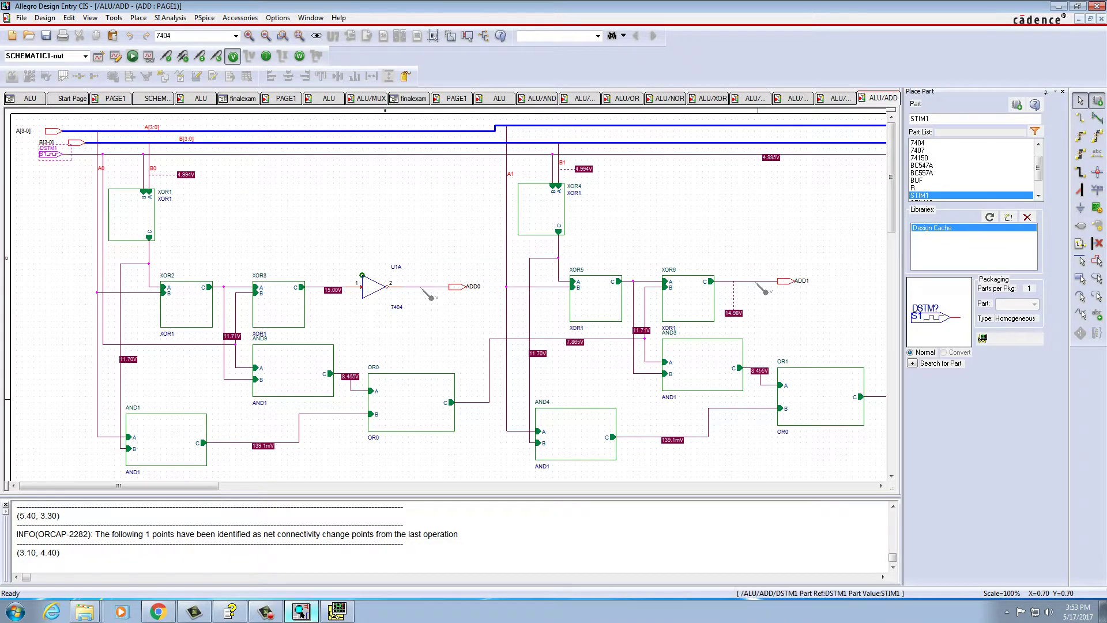
double_click(51, 155)
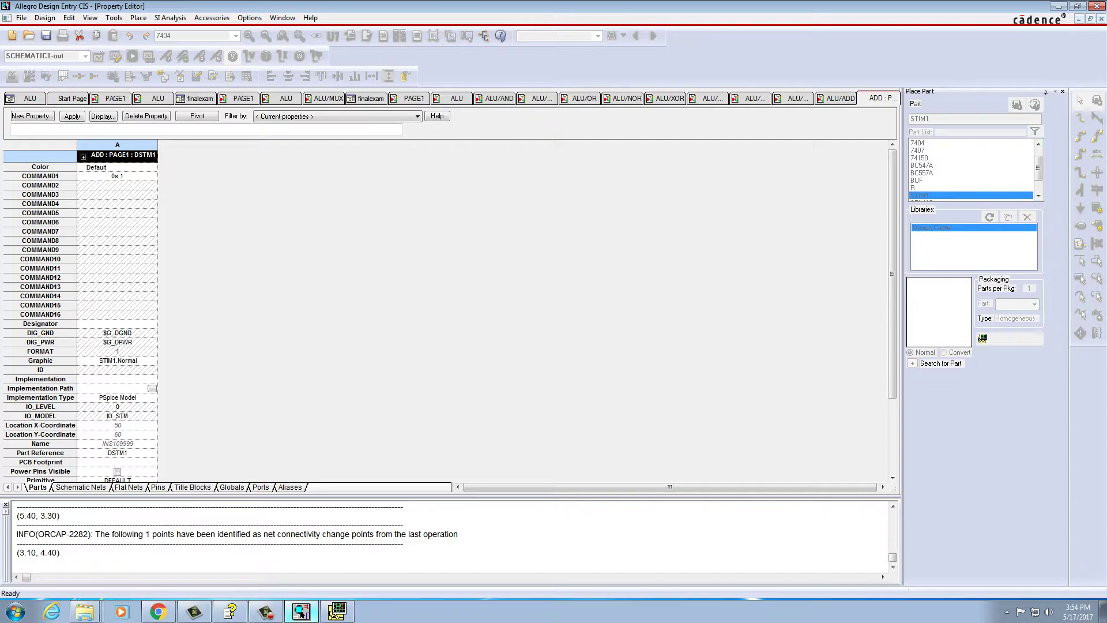
Return from the stimulus properties to the ALU schematic and reopen the ADD block's schematic.
left_click(452, 98)
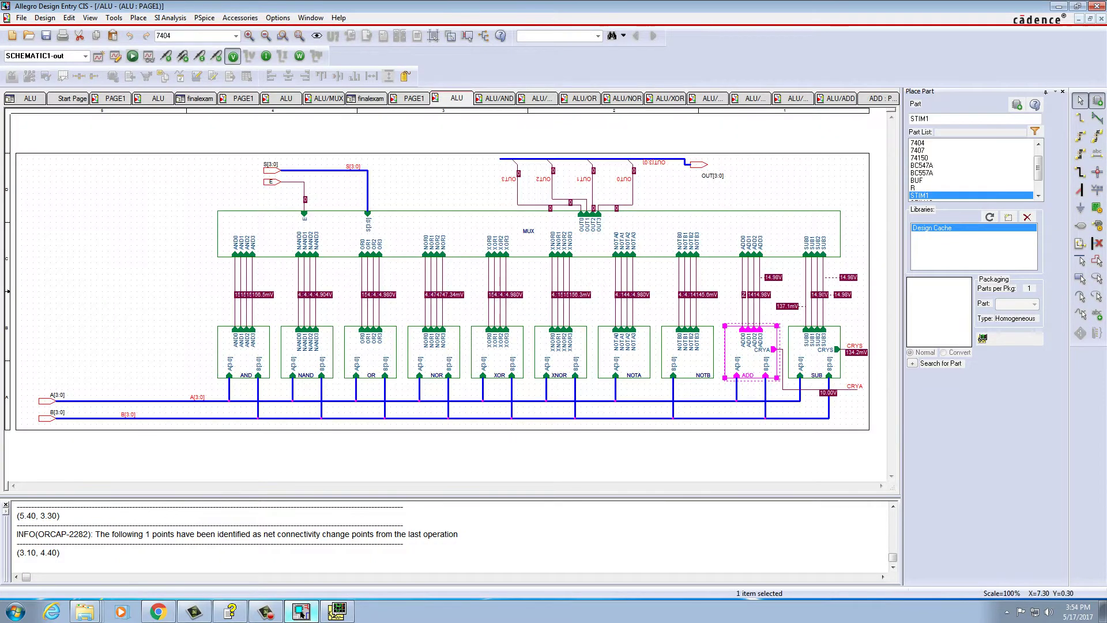
left_click(160, 256)
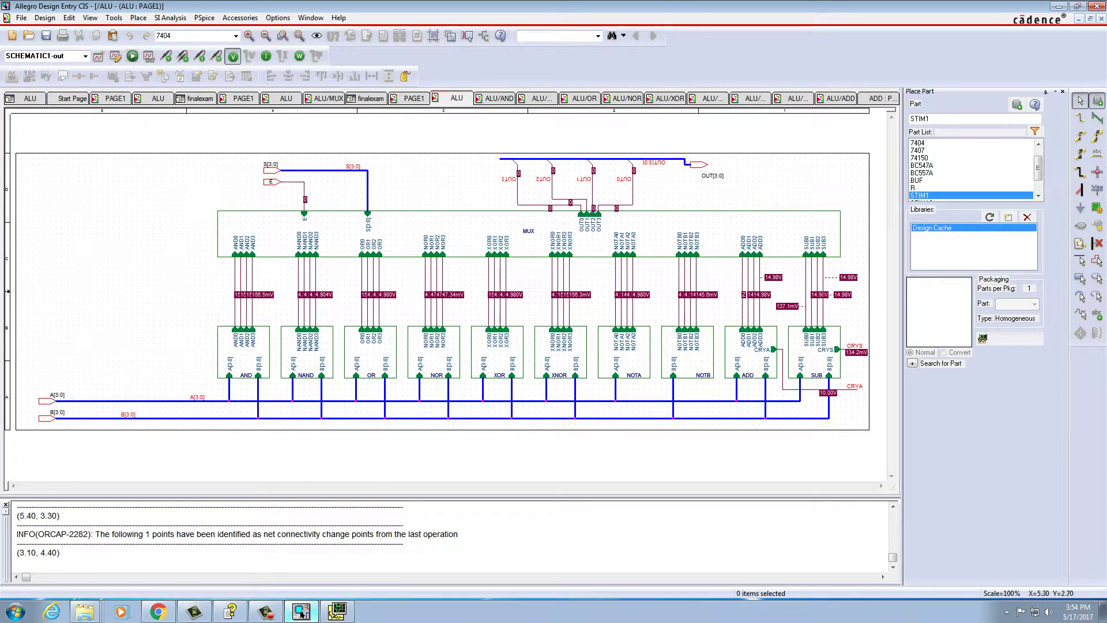
left_click(754, 349)
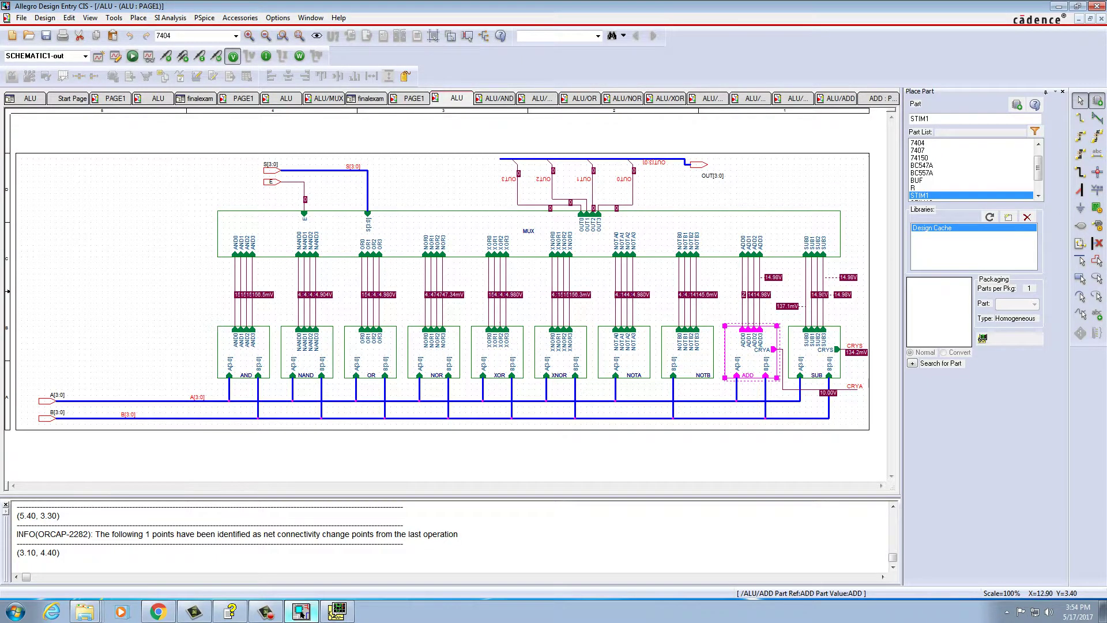
double_click(760, 349)
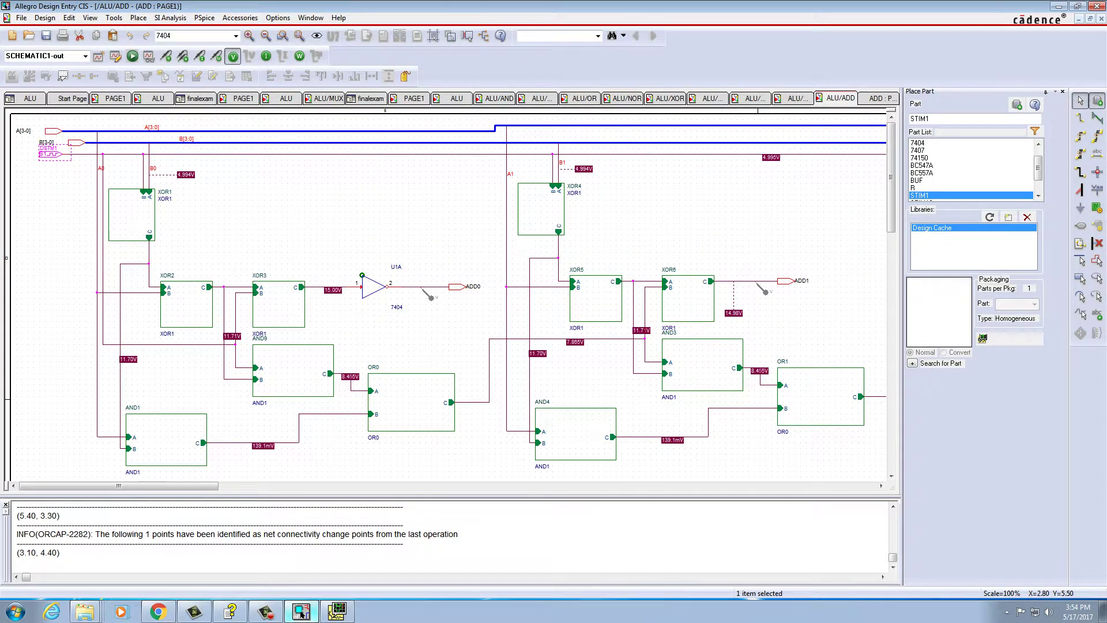
Examine the four adder stages of the ADD schematic in turn, highlighting each stage from ADD0 to the CRYA carry output.
left_click_drag(94, 140, 491, 478)
key("Escape")
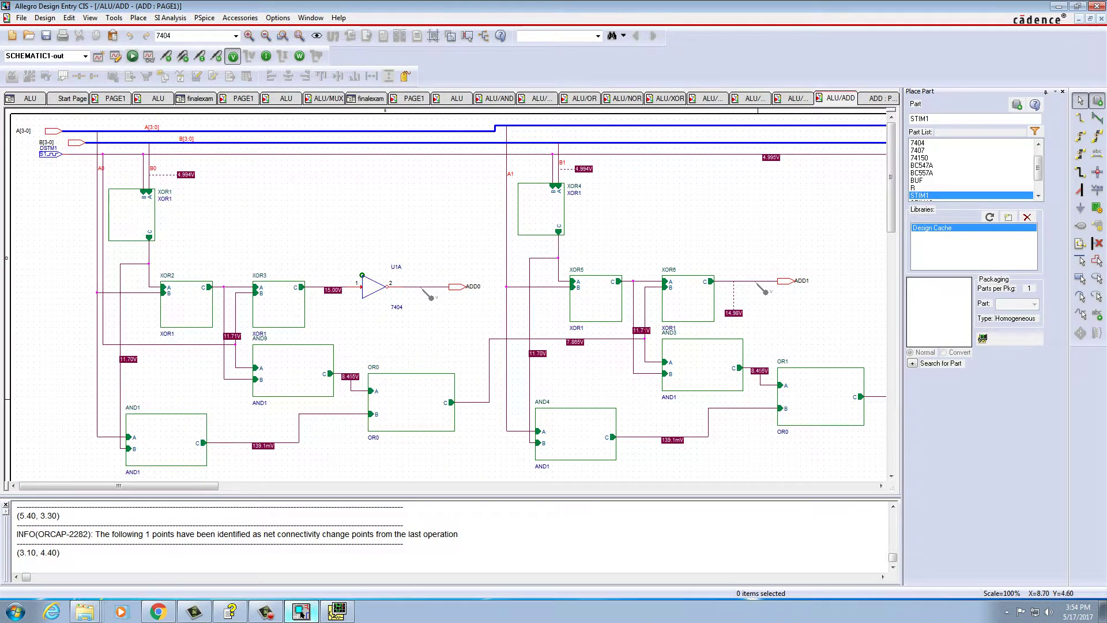
left_click_drag(500, 165, 870, 473)
left_click_drag(118, 486, 259, 486)
left_click_drag(292, 171, 690, 477)
left_click_drag(259, 486, 363, 486)
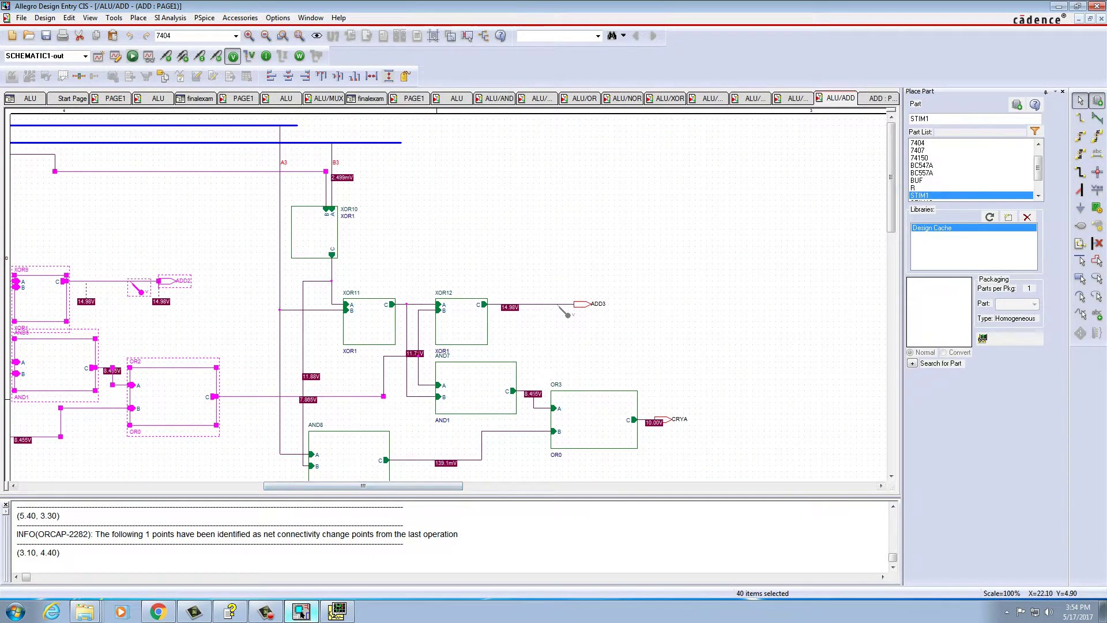
left_click_drag(263, 159, 689, 420)
key("ctrl+c")
left_click(533, 317)
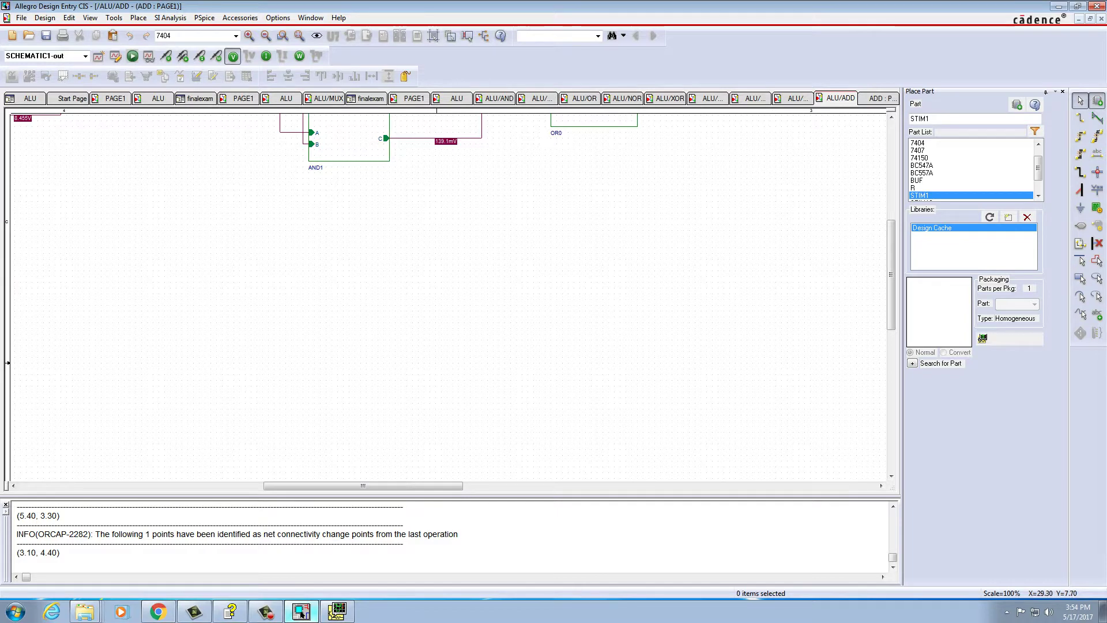
scroll(450, 294, "up", 5)
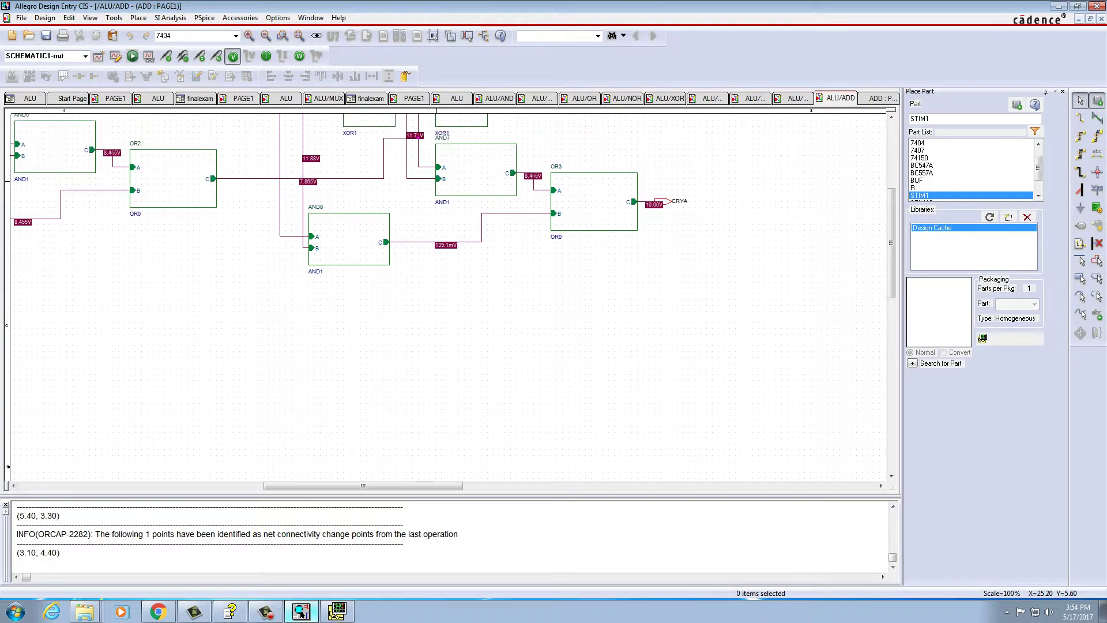
scroll(450, 294, "up", 3)
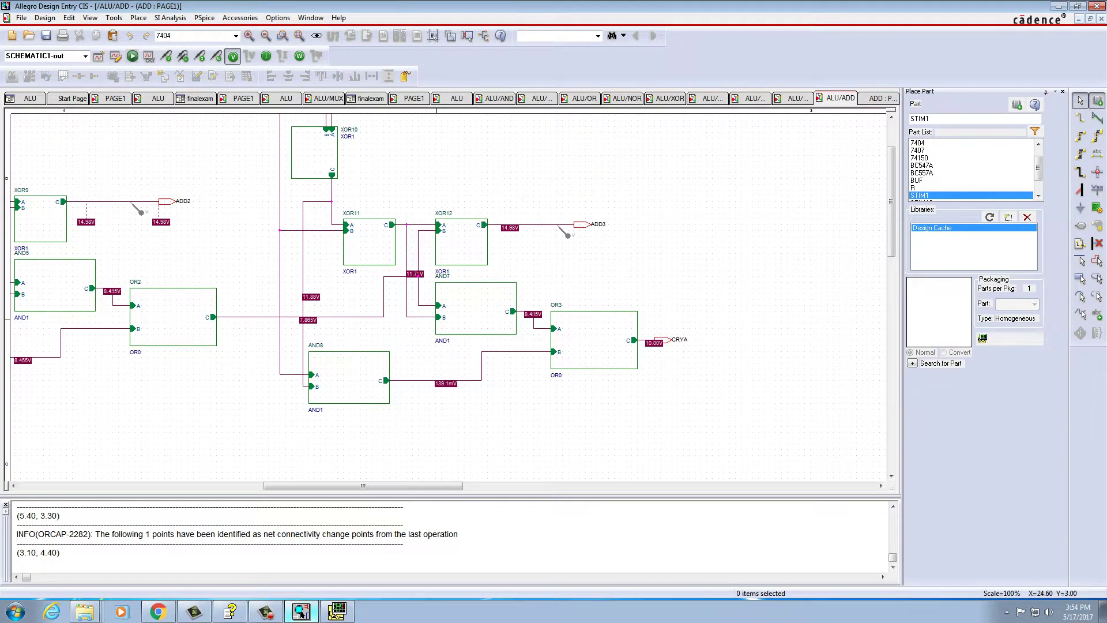
Open the XOR10 block, highlight its transistor circuit and voltage source, and return to the ADD schematic.
double_click(307, 186)
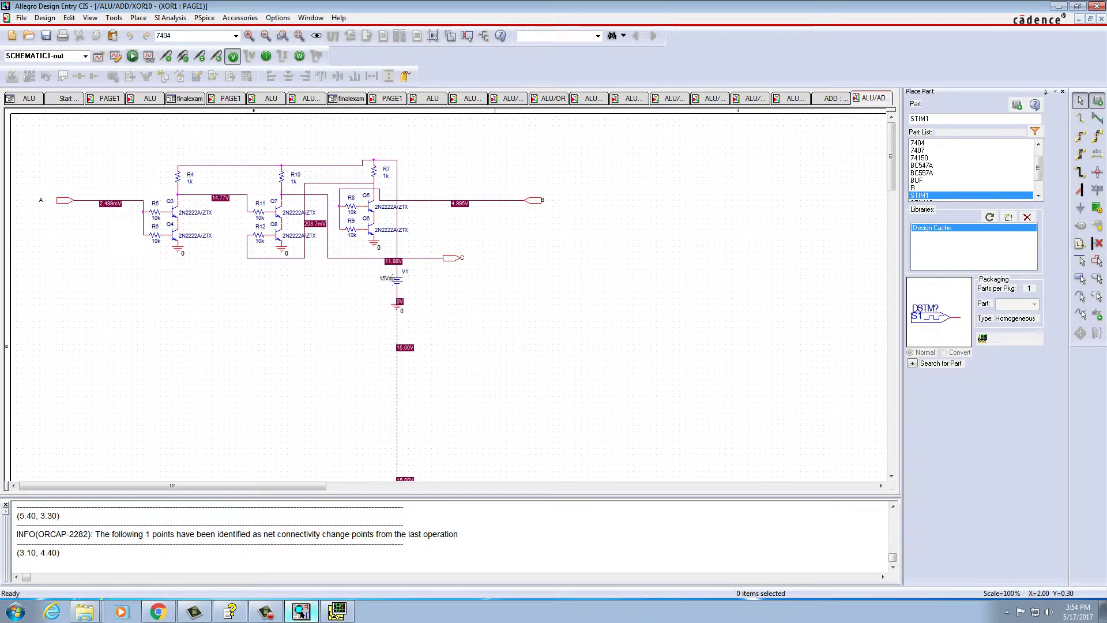
left_click_drag(149, 124, 379, 281)
left_click(91, 194)
left_click_drag(368, 269, 427, 304)
key("Escape")
left_click(586, 98)
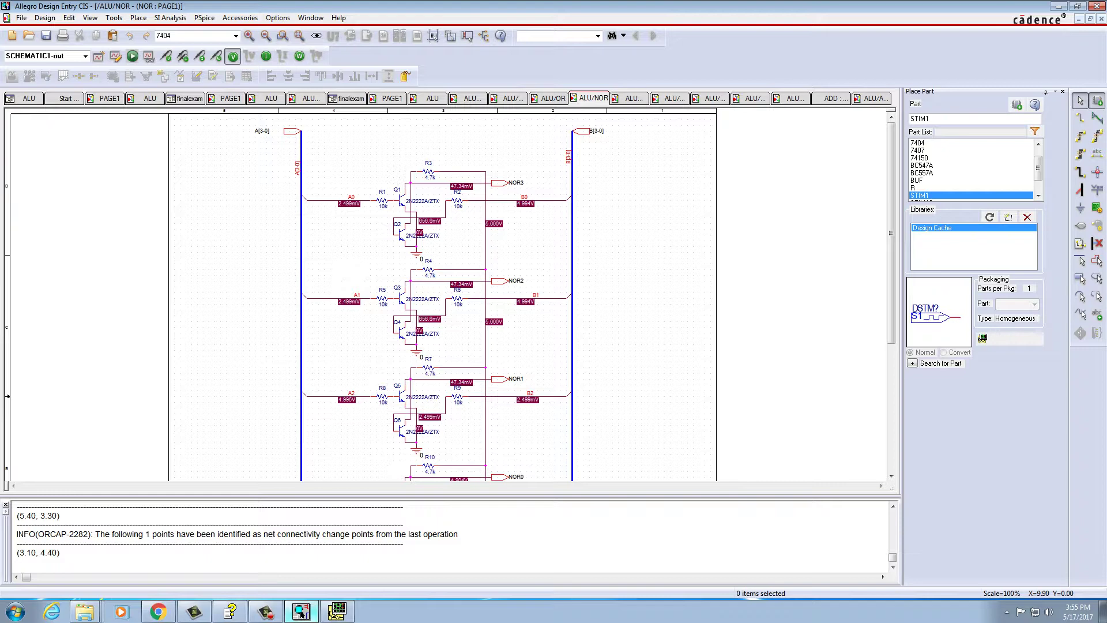
key("ctrl+Tab")
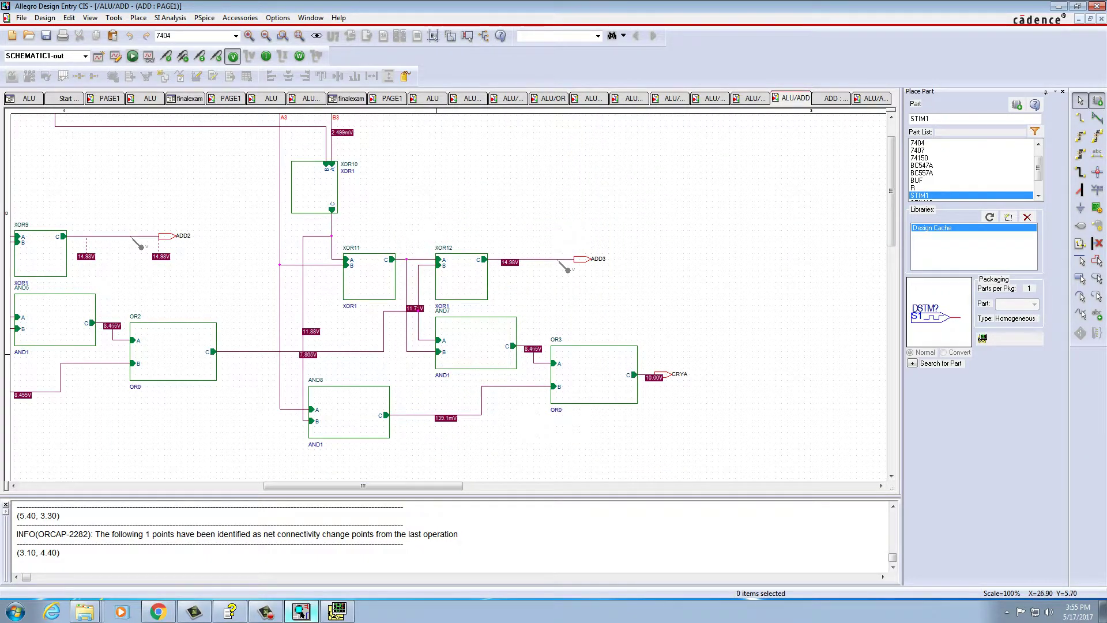
Open the AND7 block of the last adder stage and highlight its transistor circuit.
double_click(470, 349)
left_click_drag(330, 120, 520, 246)
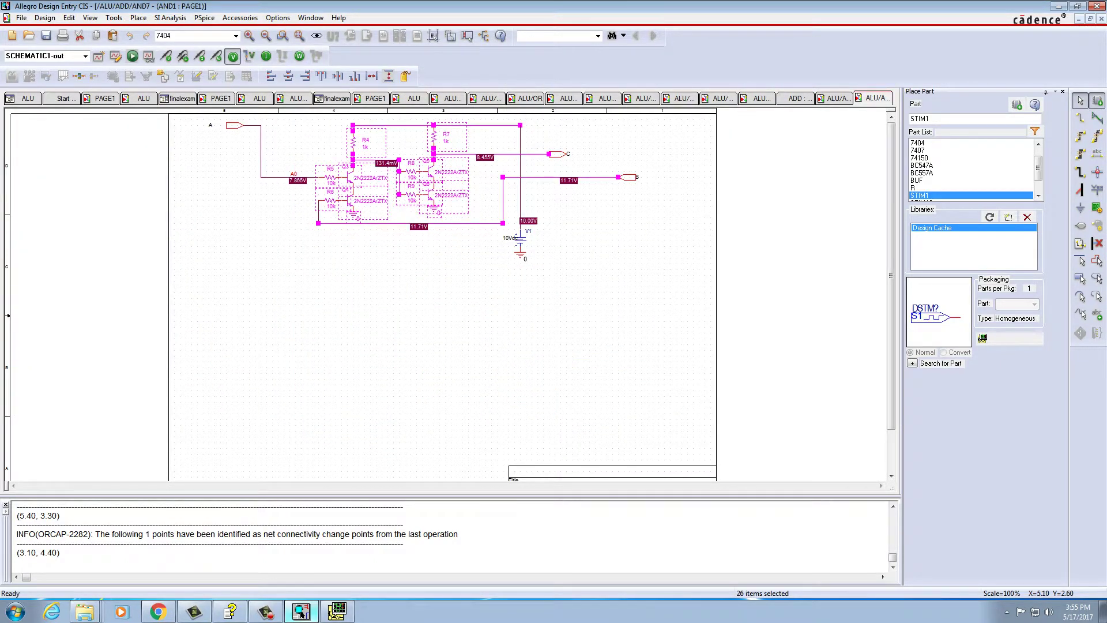
key("Escape")
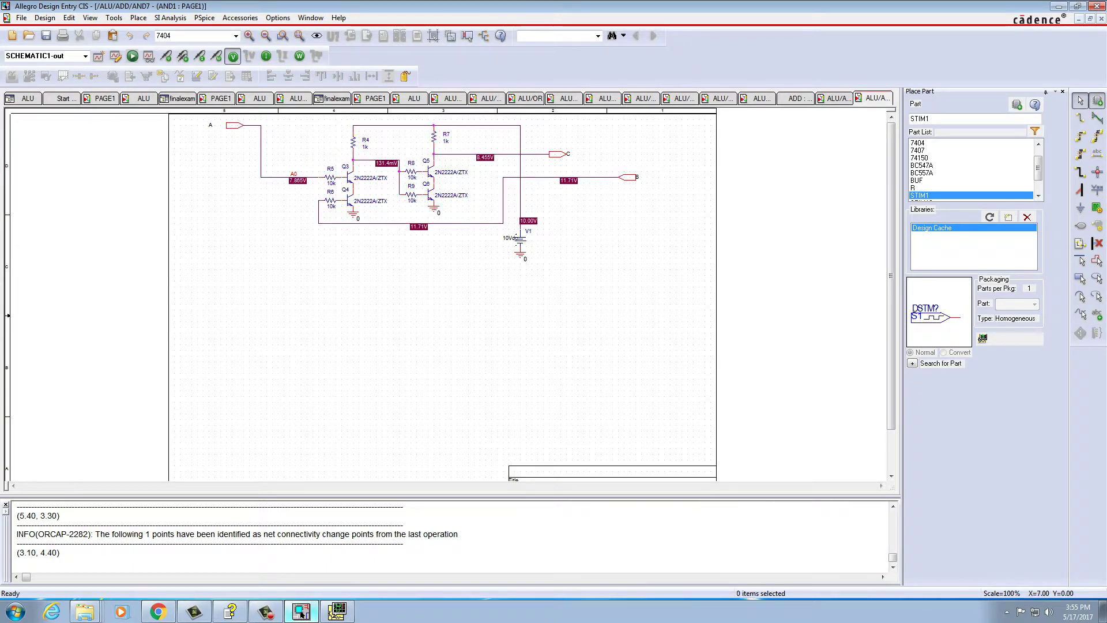
Close the Property Editor showing AND7's properties and return to the ADD schematic.
left_click(794, 98)
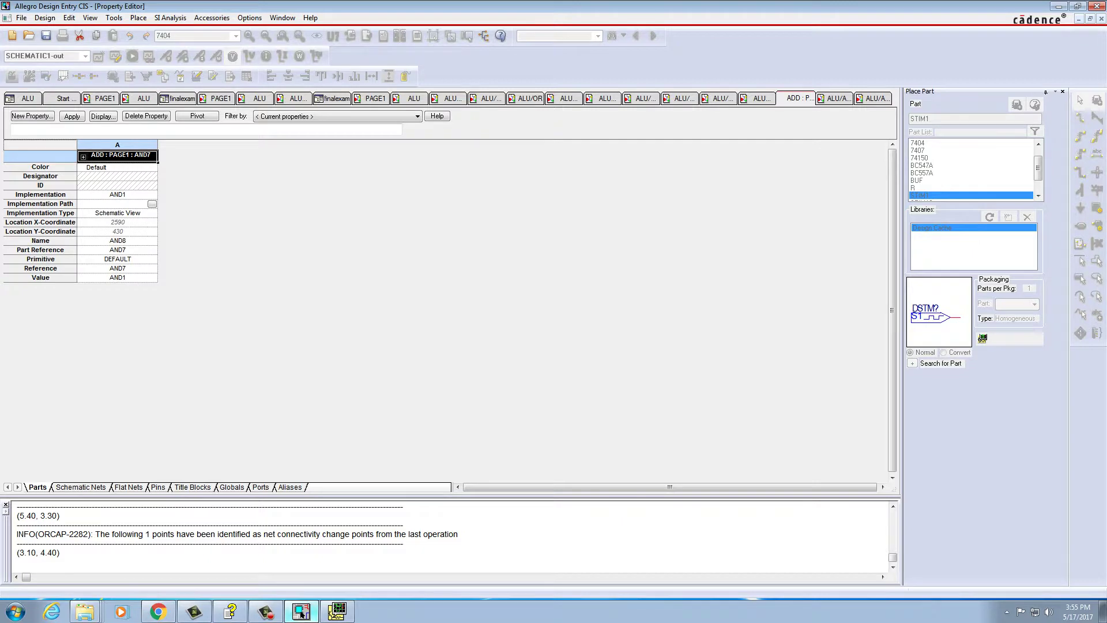
right_click(794, 98)
left_click(815, 162)
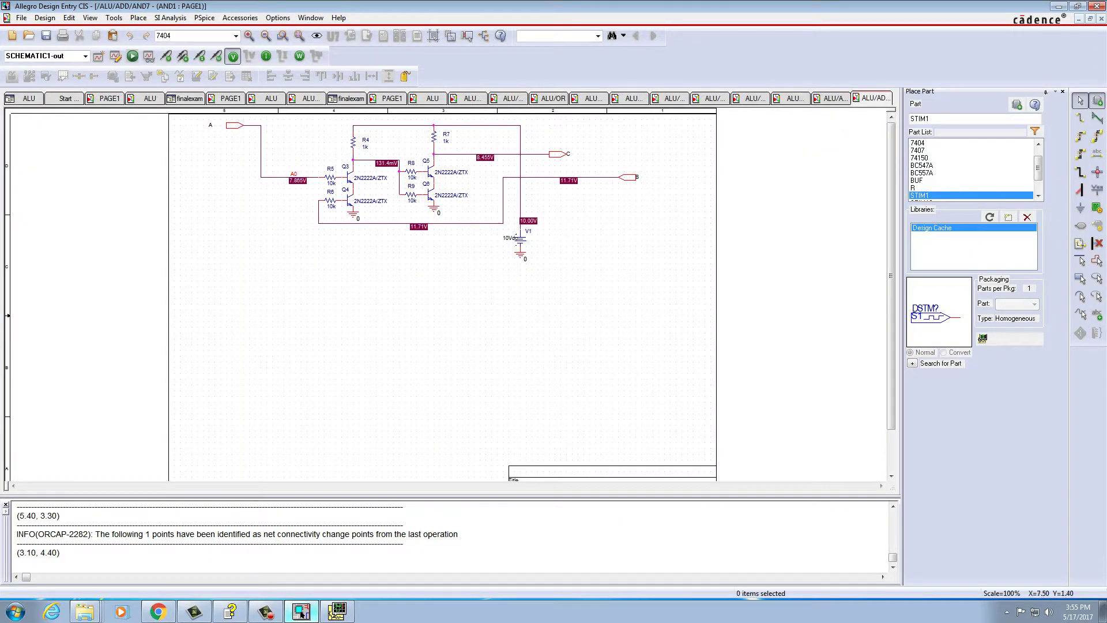
left_click(790, 98)
key("Escape")
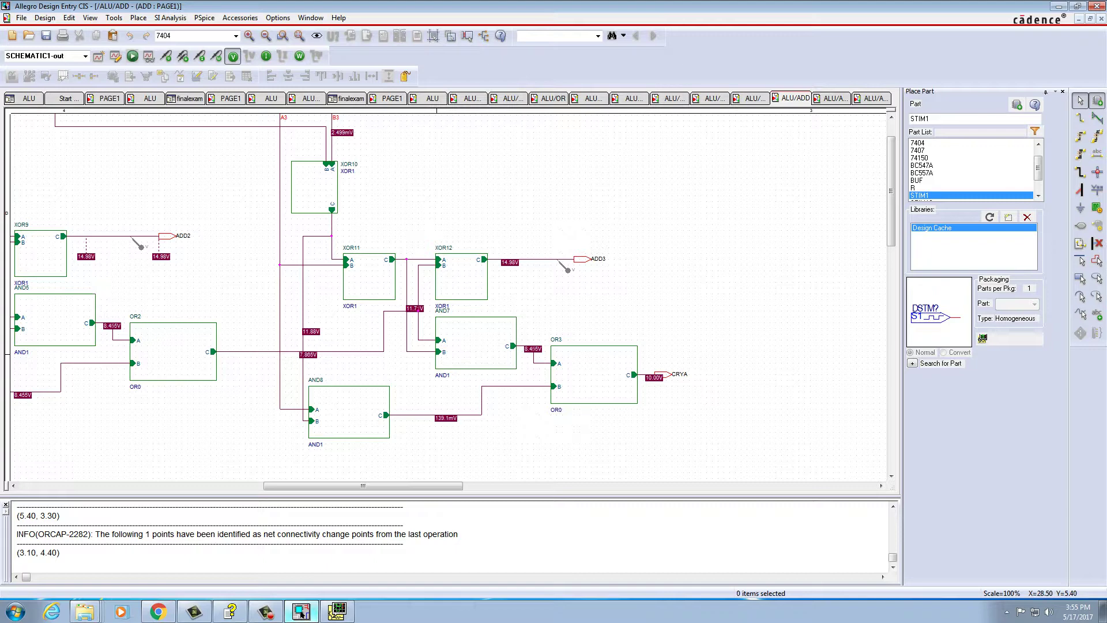
Open the OR3 block, highlight its transistor circuit, and return to the first adder stages of the ADD schematic.
double_click(584, 381)
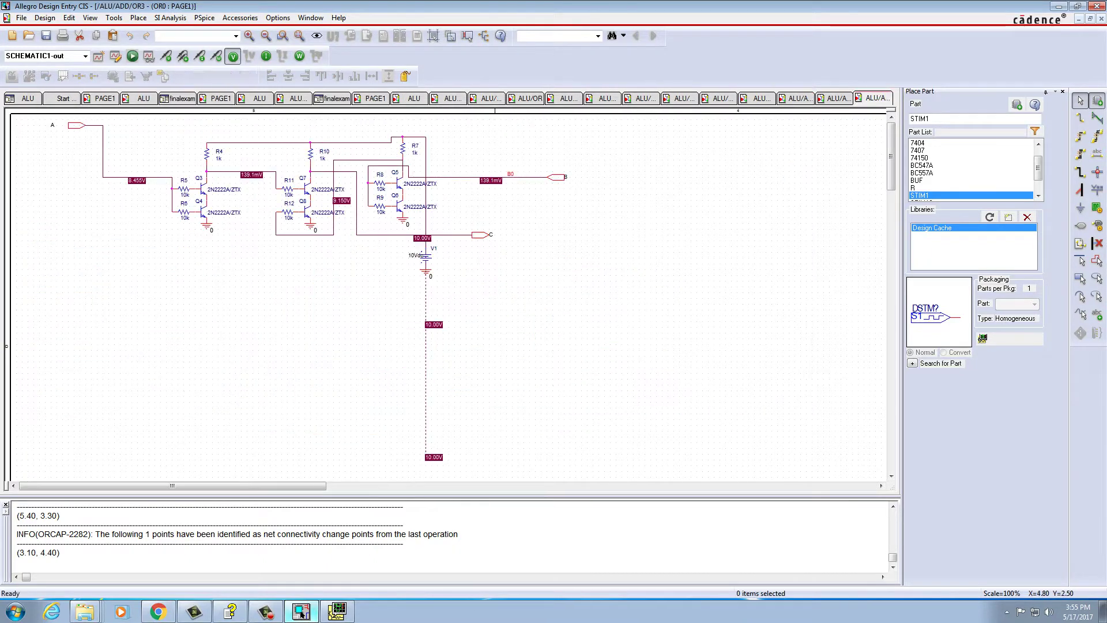
left_click_drag(166, 130, 455, 292)
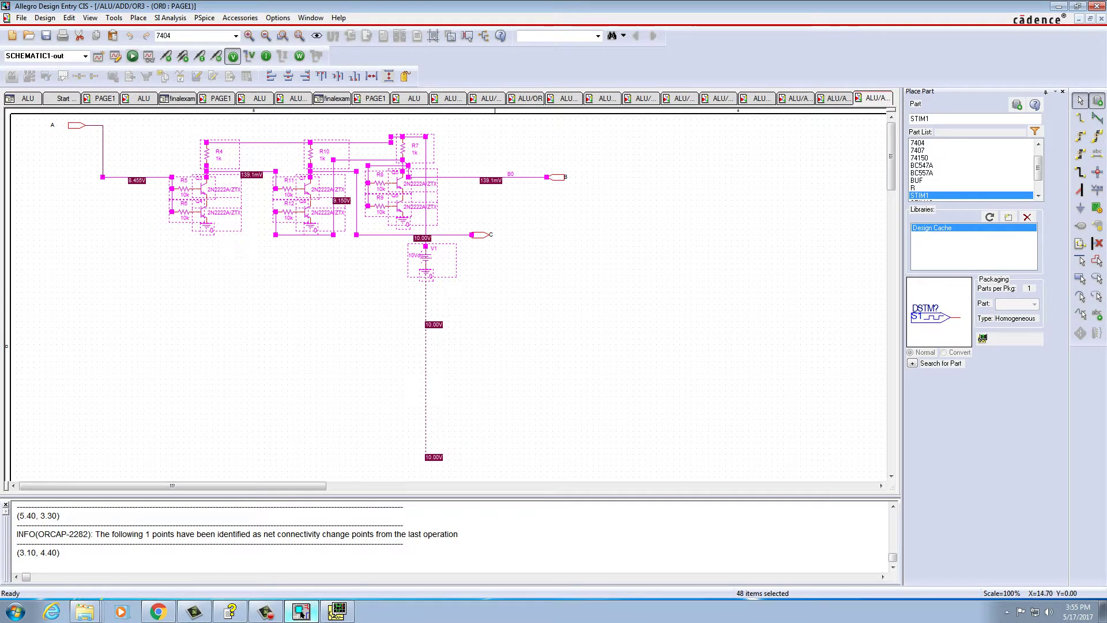
left_click(836, 98)
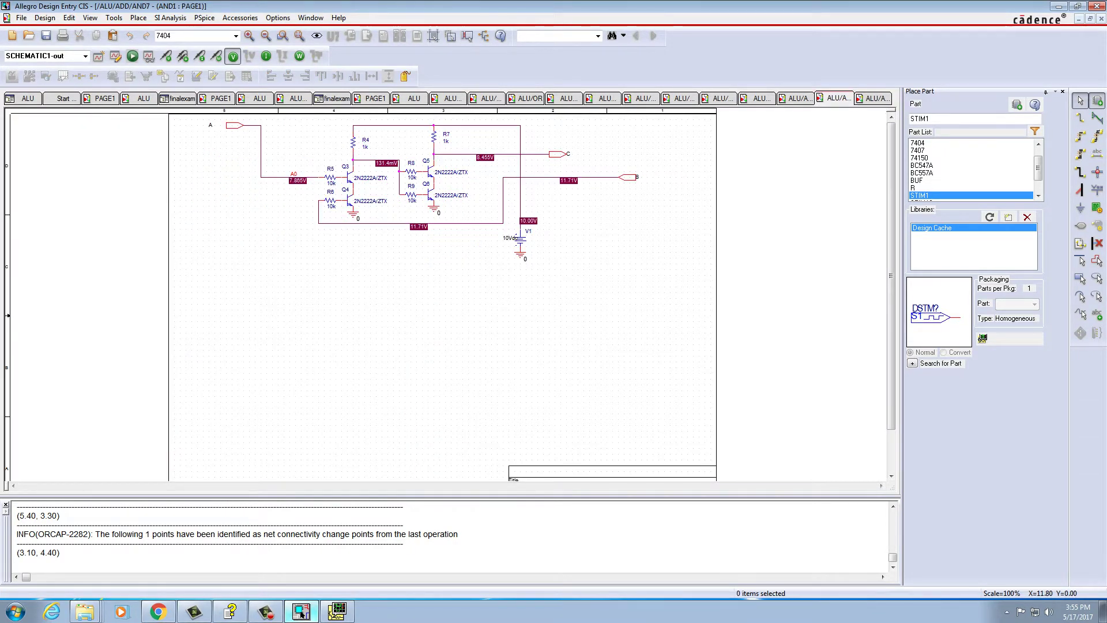
key("ctrl+Tab")
key("ctrl+Tab")
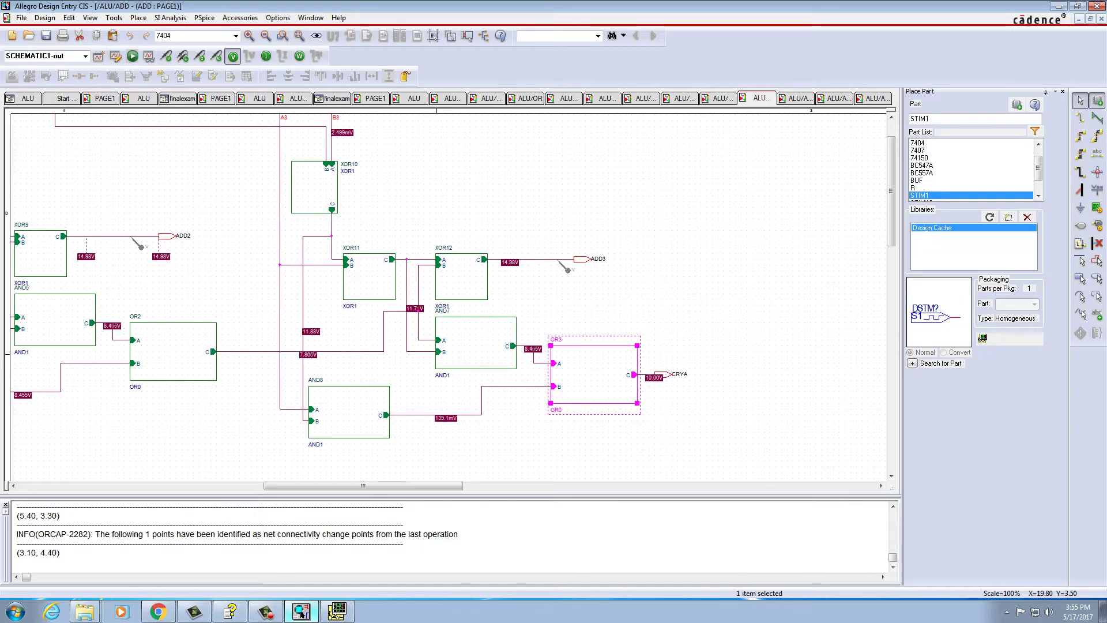
left_click_drag(363, 485, 122, 485)
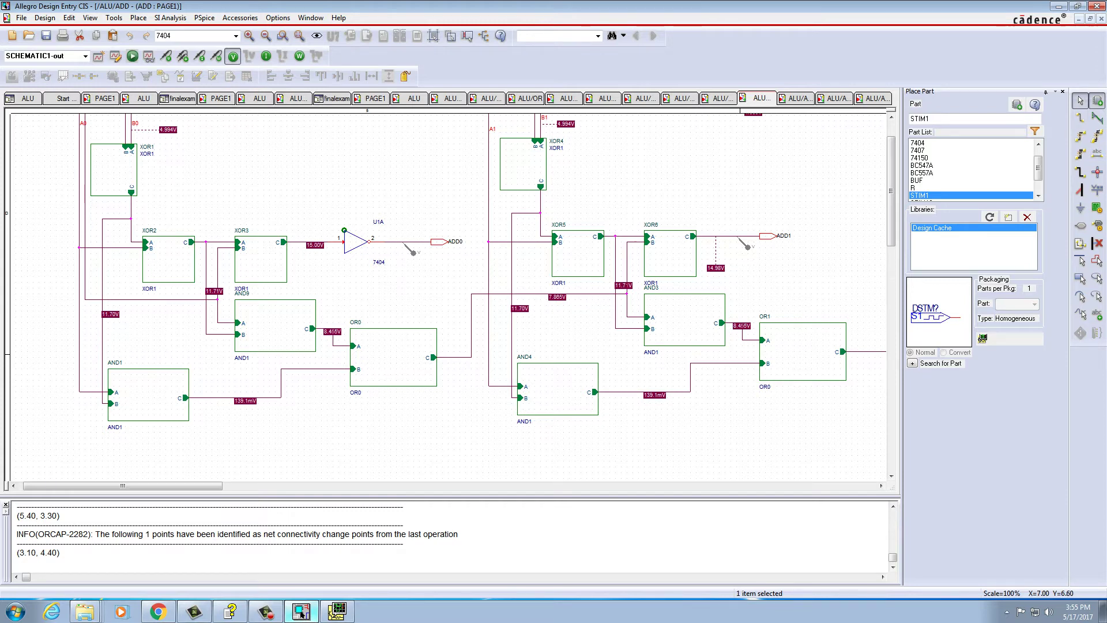
Switch to the PSpice simulator to view the 16-bit simulation waveforms, and minimize it to return to the ADD schematic.
left_click(337, 611)
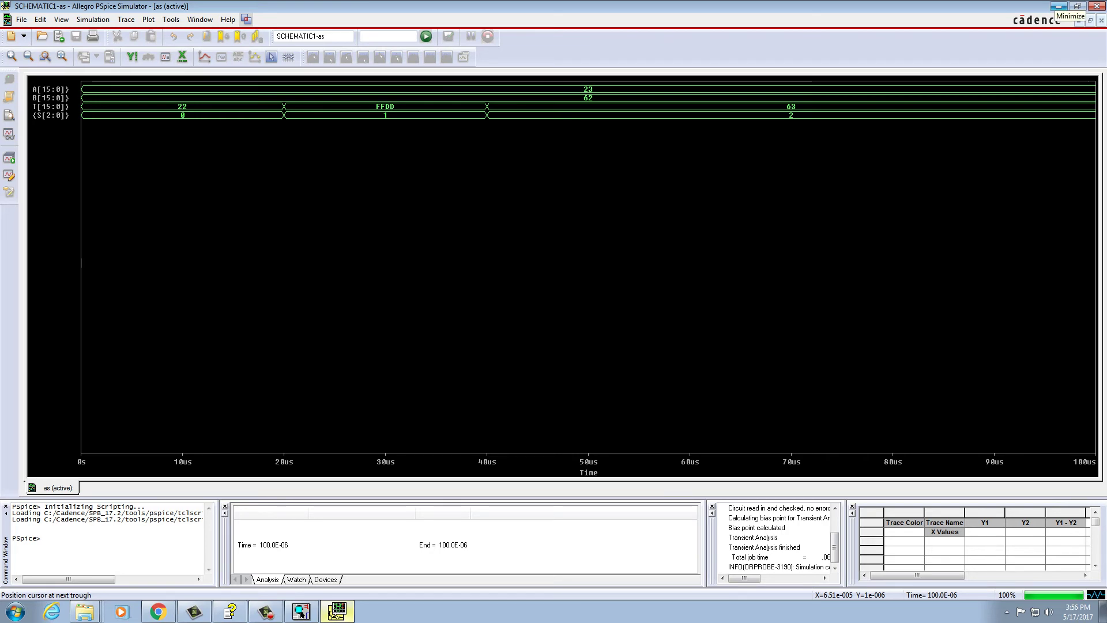
left_click(1058, 7)
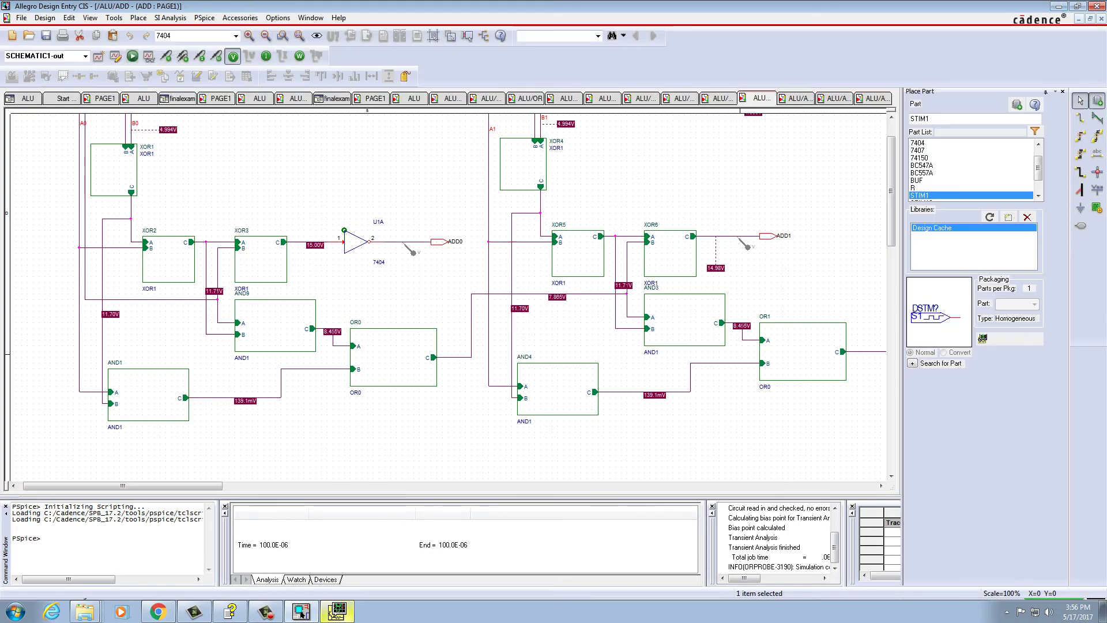
left_click(265, 612)
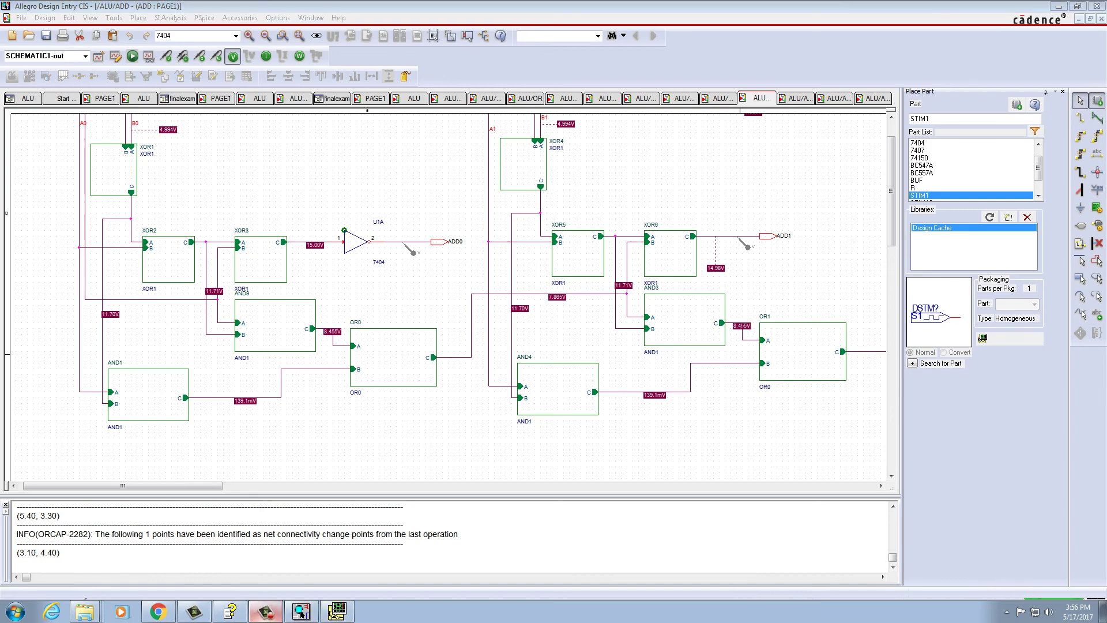